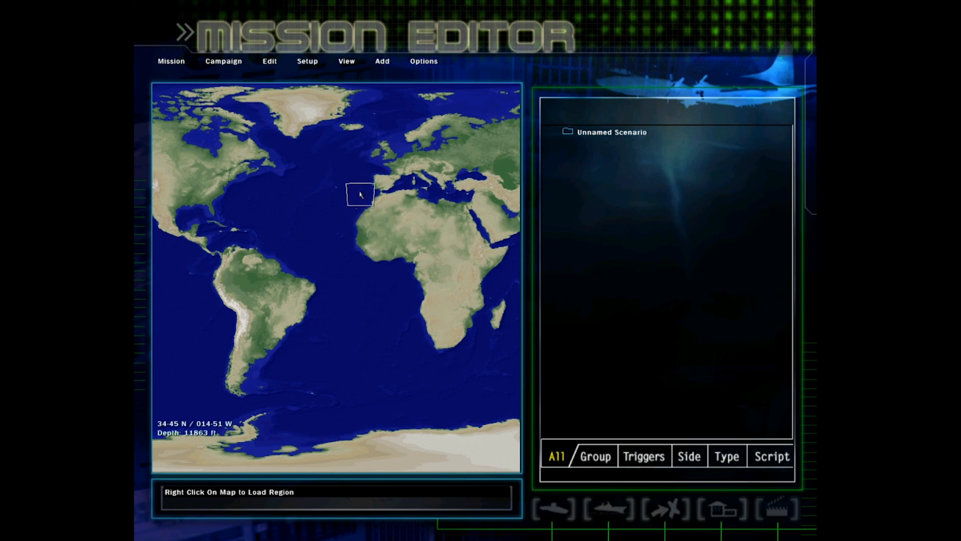
Survey the world map across the Pacific, Asia and the Atlantic for a region to load
click(256, 250)
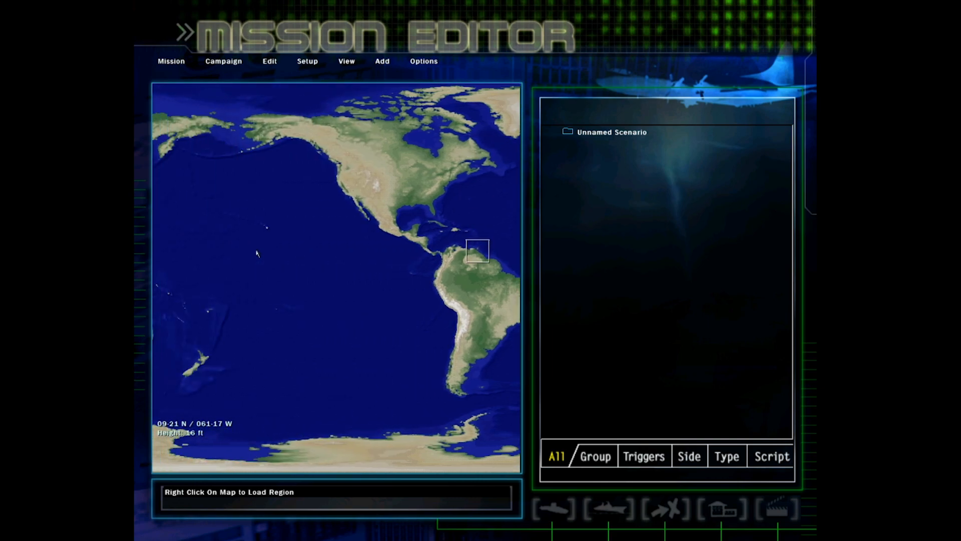
drag(256, 251, 351, 247)
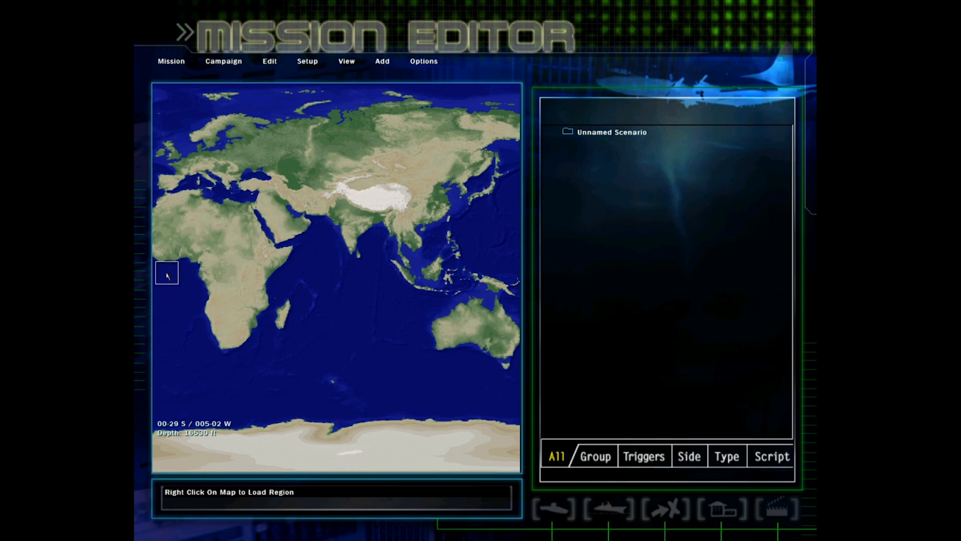
drag(259, 229, 407, 229)
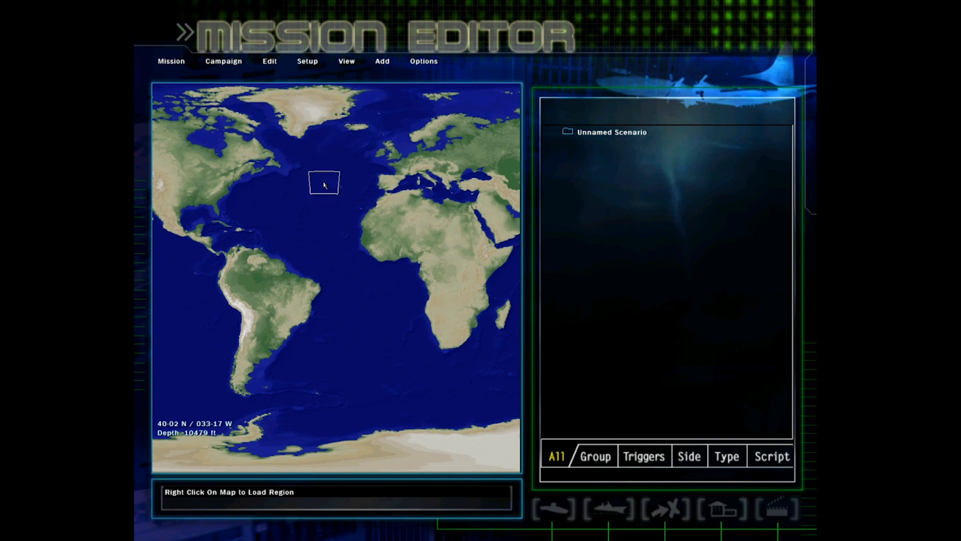
key(Right)
key(Right)
key(Right)
key(Right)
key(Right)
key(Right)
key(Left)
key(Left)
key(Left)
key(Left)
key(Left)
key(Left)
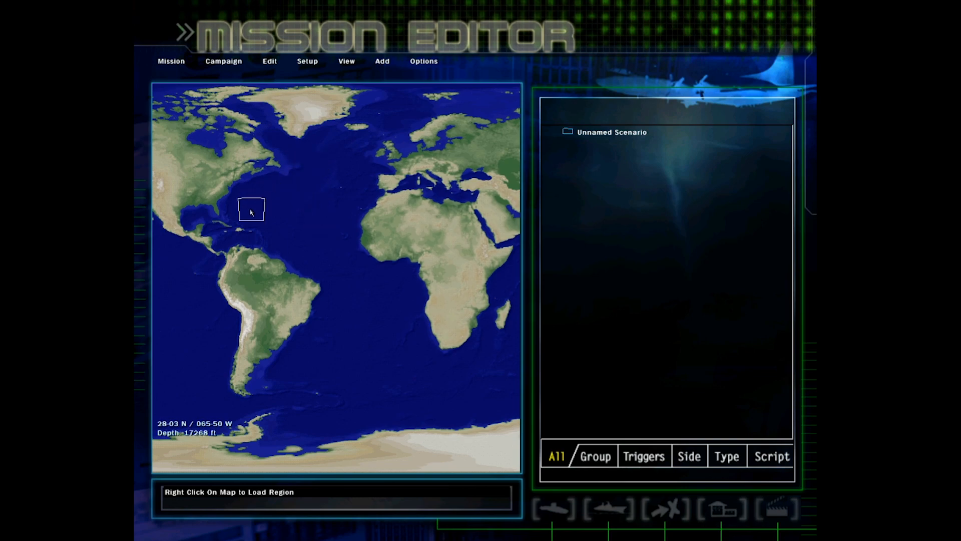
Load the US East Coast region at 37-38 N, 075-53 W as a new single mission
right_click(228, 189)
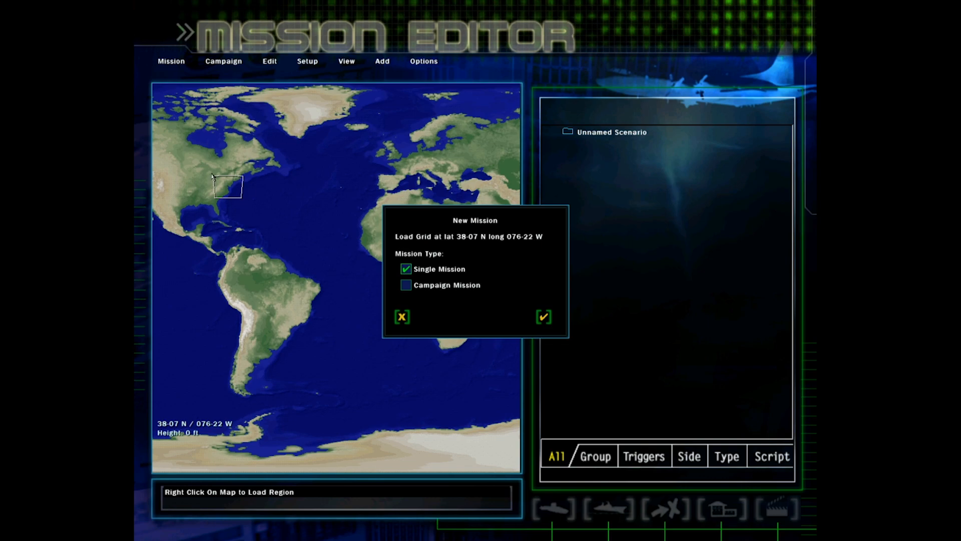
click(398, 319)
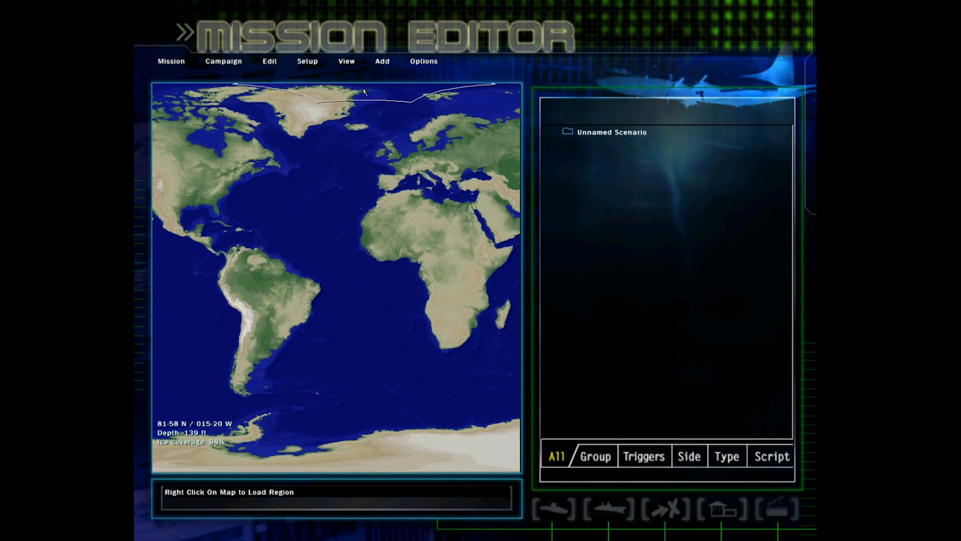
right_click(230, 190)
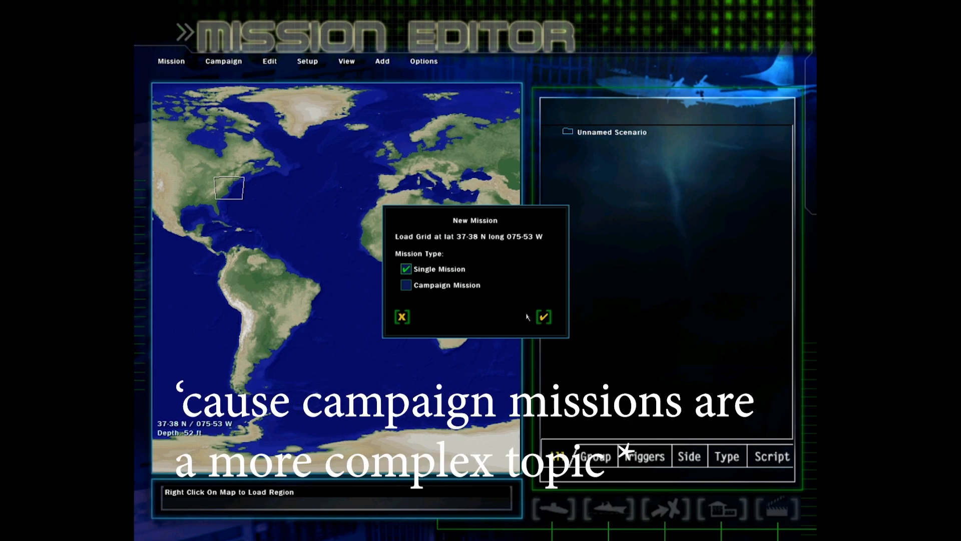
click(543, 318)
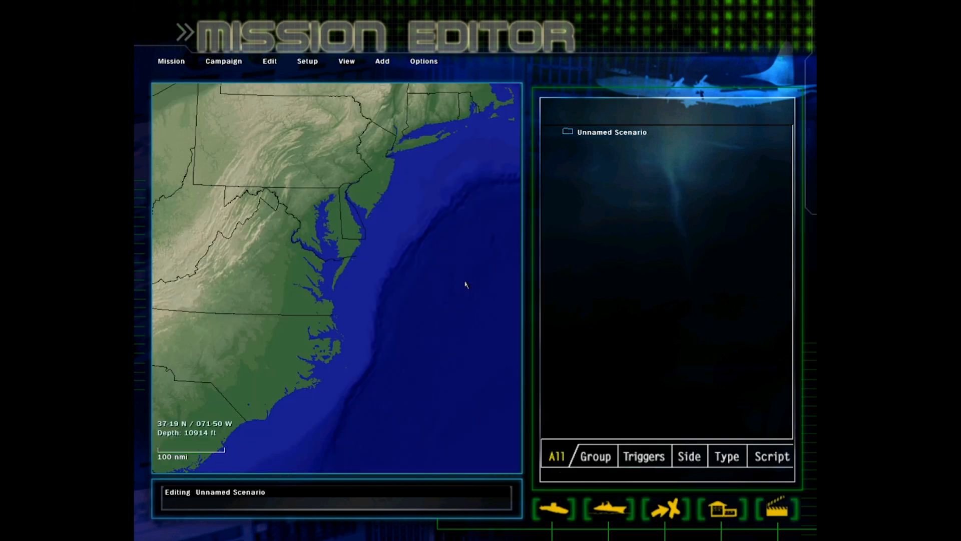
Examine the coastline and offshore waters of the loaded region at different positions and zoom levels
key(Left)
key(Right)
key(Right)
key(Left)
key(Left)
key(Right)
key(Right)
key(Left)
key(Left)
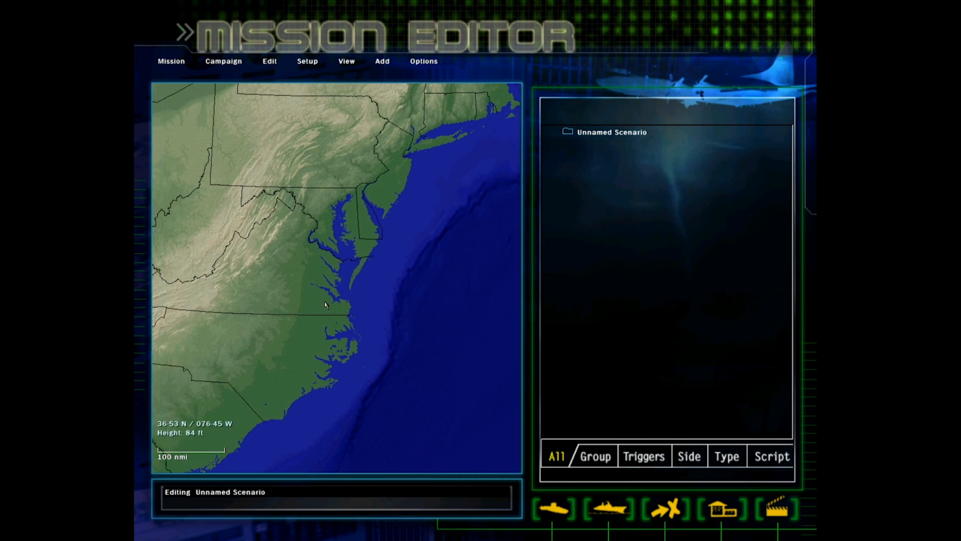
key(Right)
key(Right)
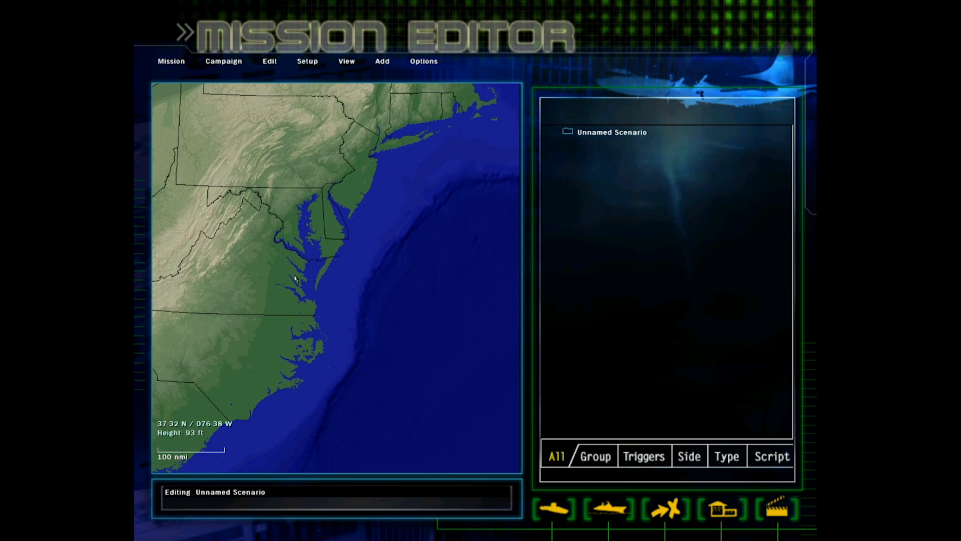
scroll(320, 214, up, 5)
scroll(354, 262, down, 5)
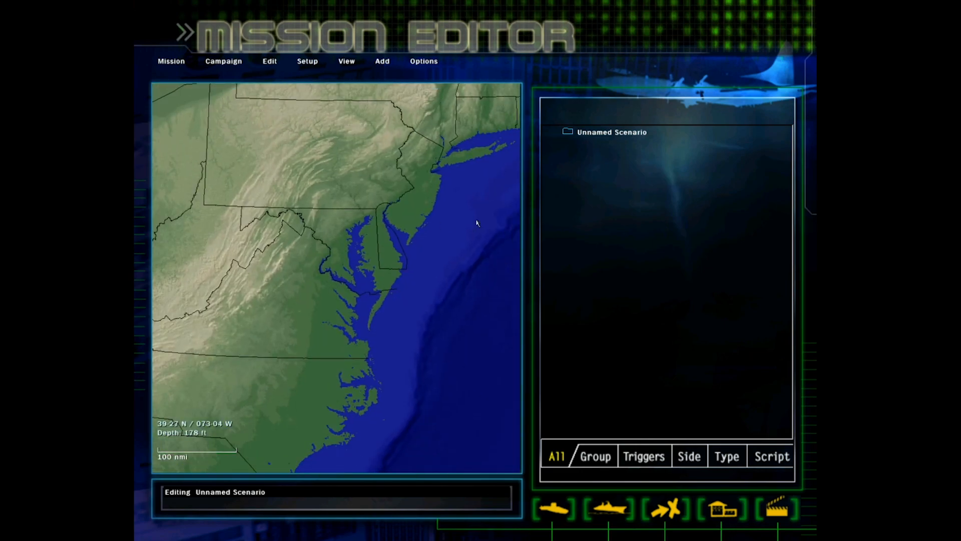
Select the unnamed scenario and review the available mission file commands, including the recent files
click(583, 134)
click(172, 61)
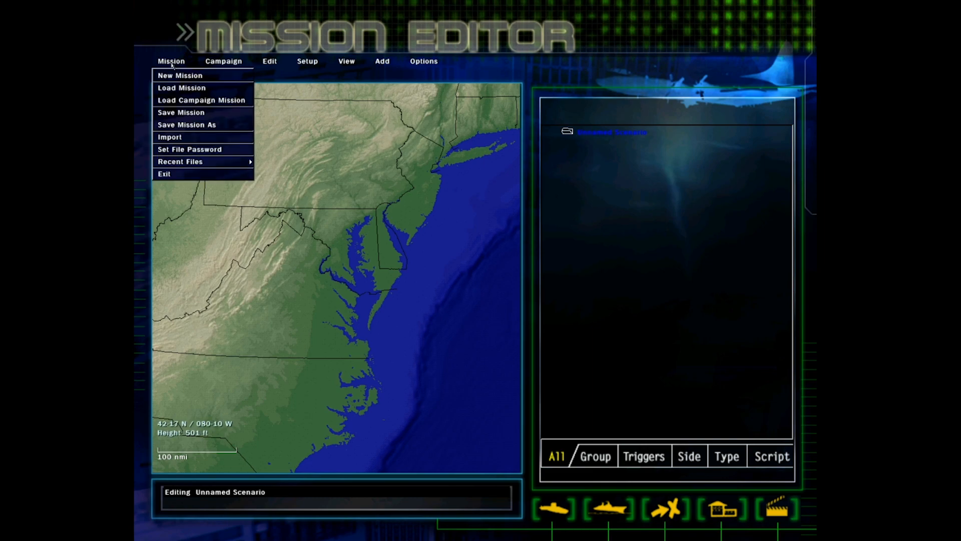
click(173, 62)
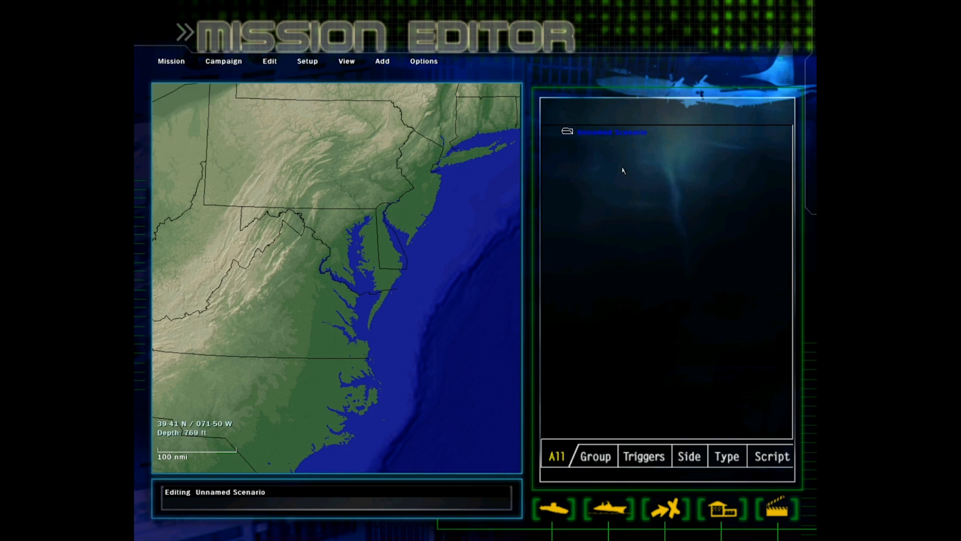
click(183, 63)
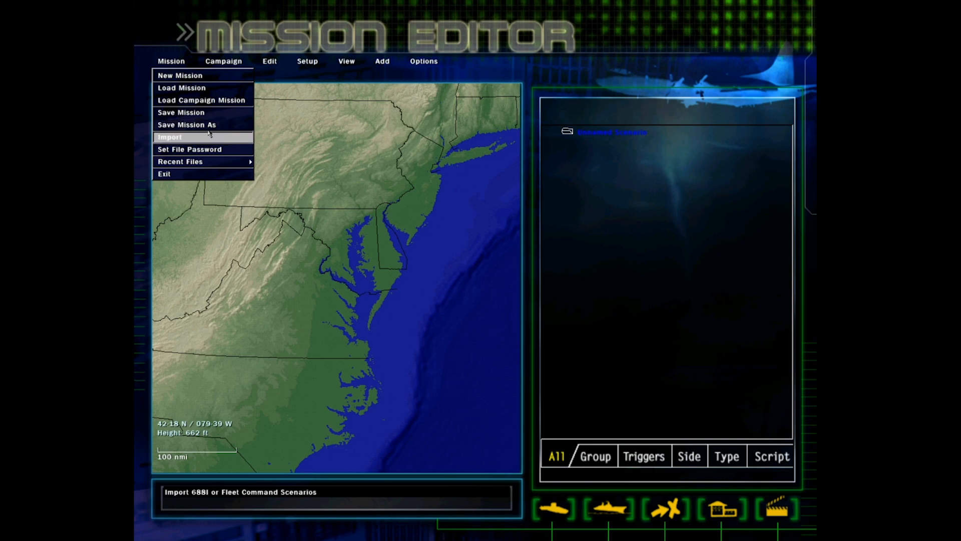
mouse_move(207, 165)
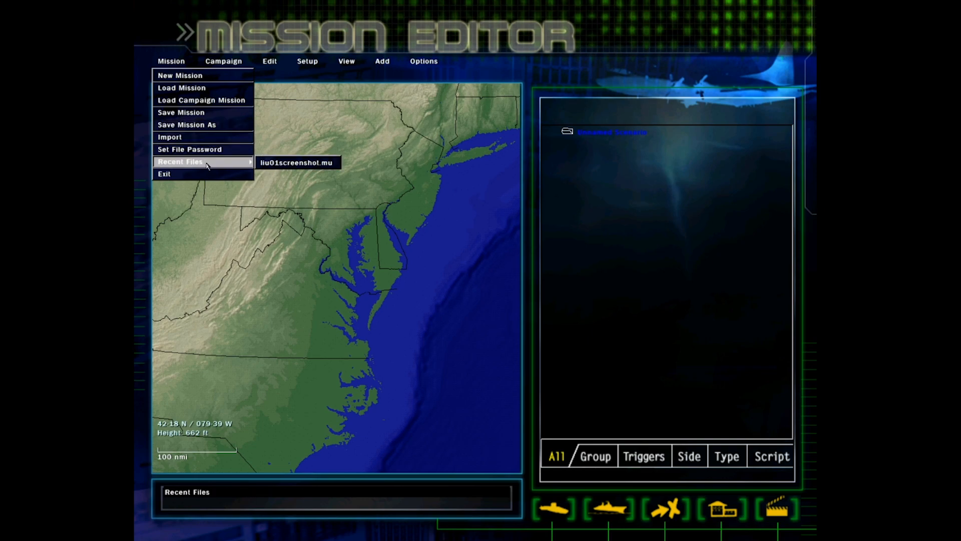
Inspect the blank new-campaign form and the list of existing campaign files, leaving both without changes
click(222, 56)
click(226, 61)
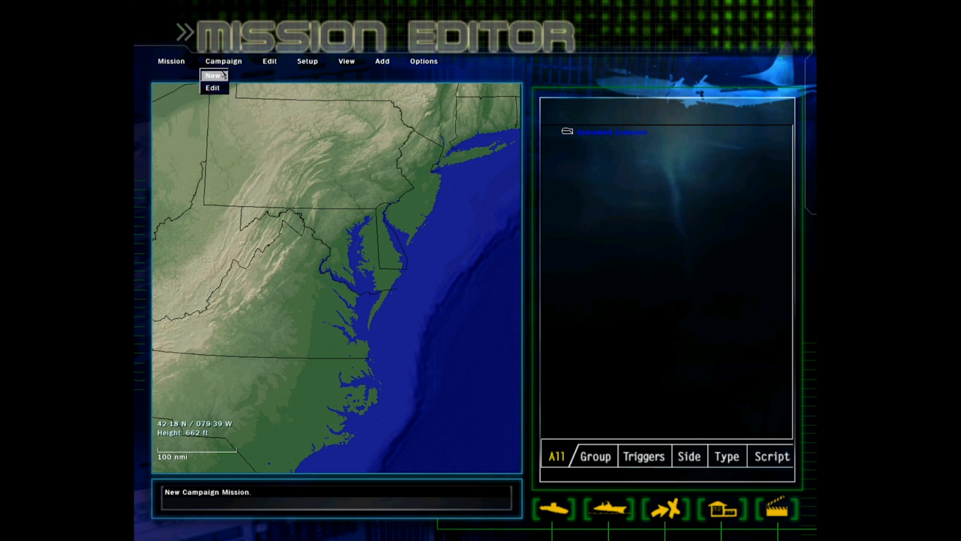
click(223, 80)
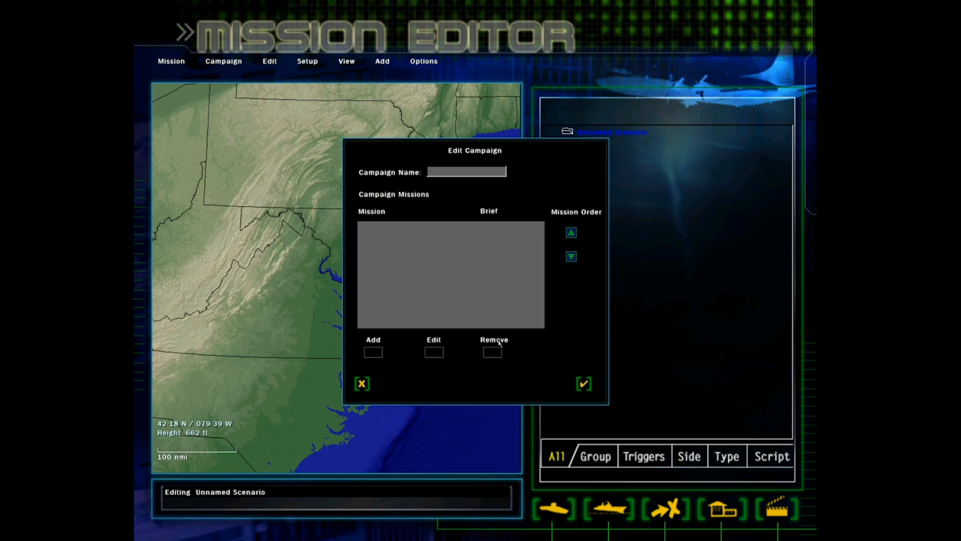
click(362, 383)
click(223, 62)
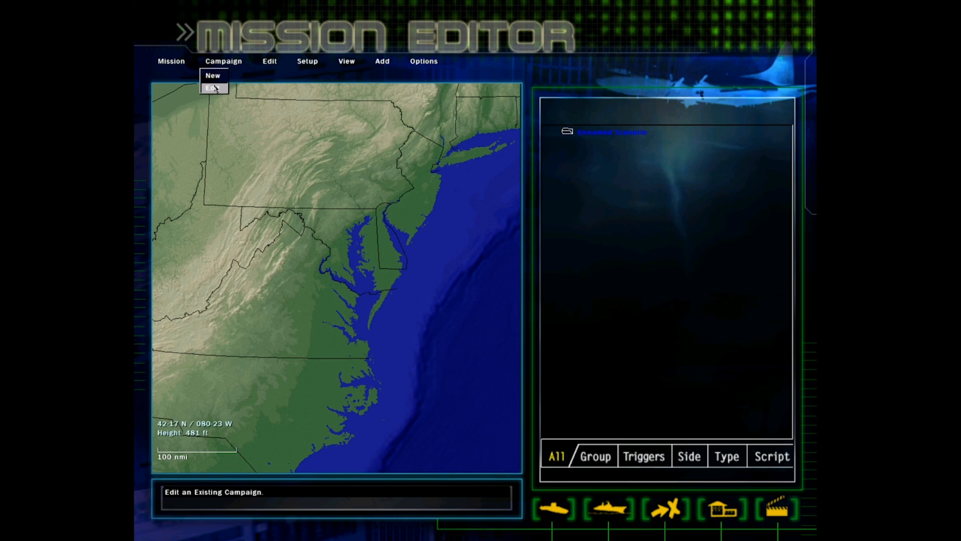
click(214, 87)
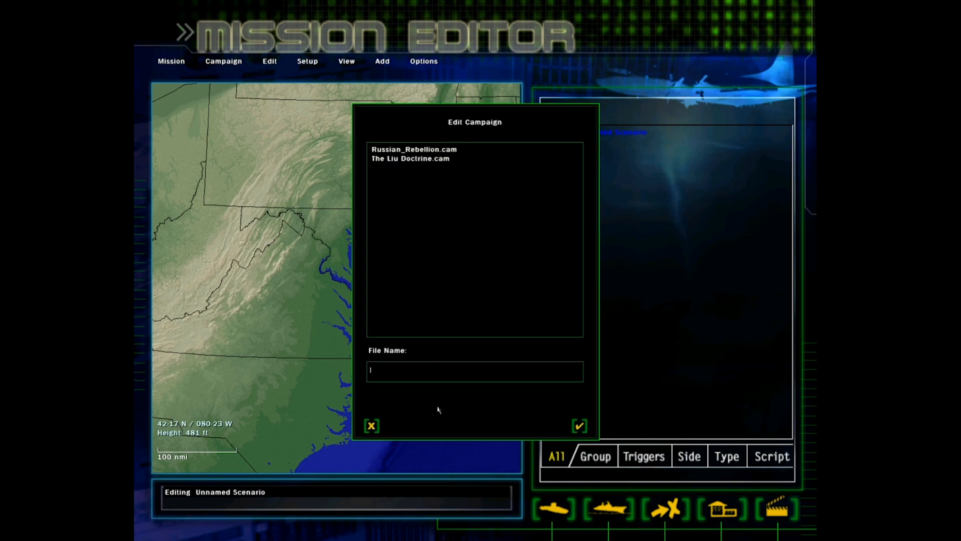
click(371, 426)
Review the editing and setup commands, and inspect the mission description form without entering any text
click(276, 62)
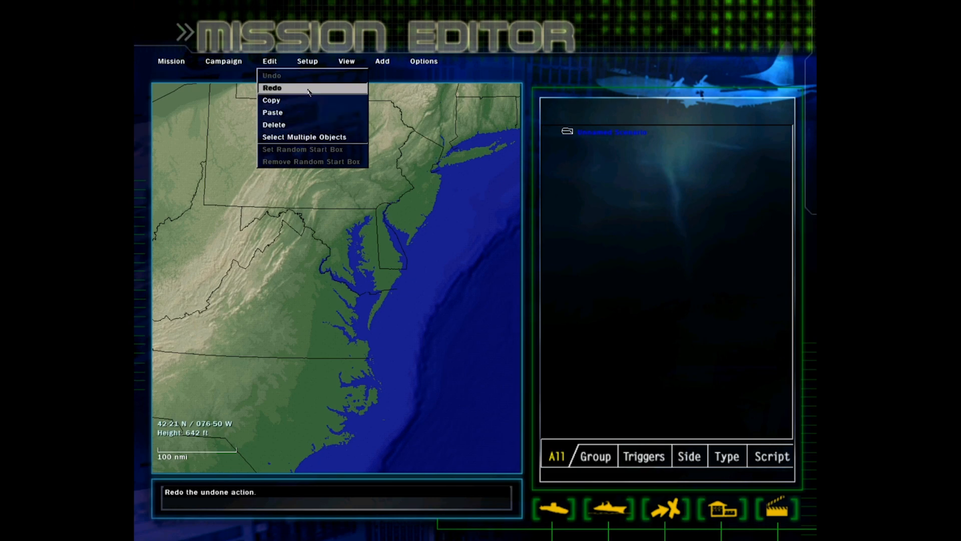
mouse_move(308, 62)
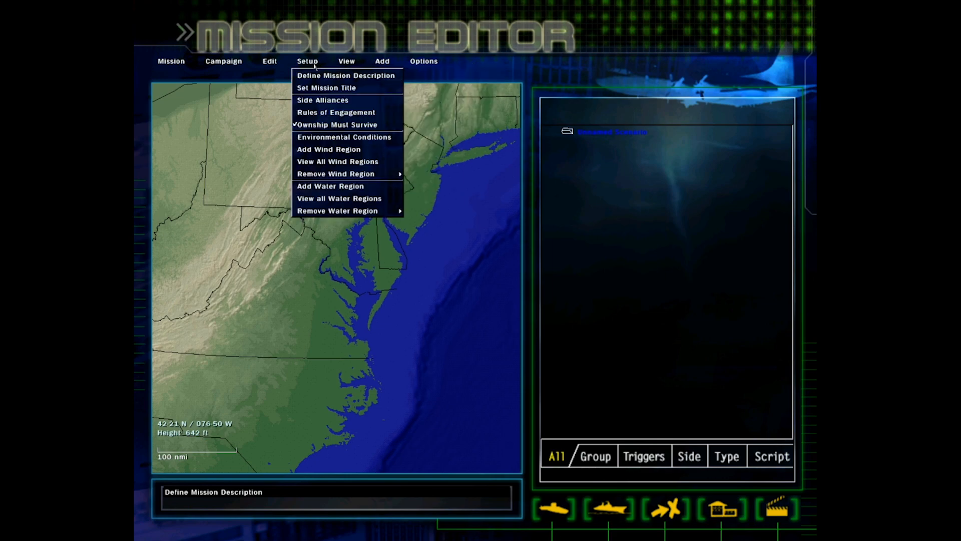
click(333, 77)
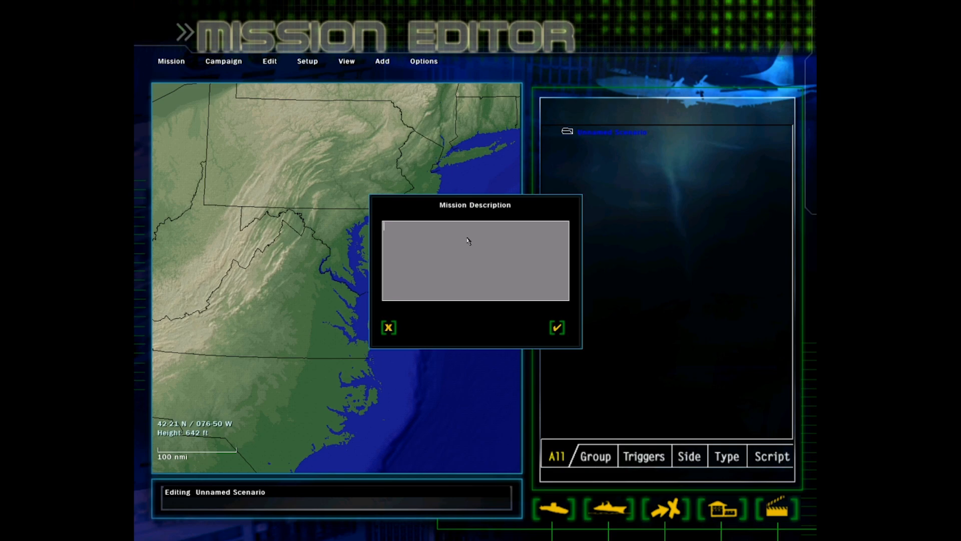
click(389, 328)
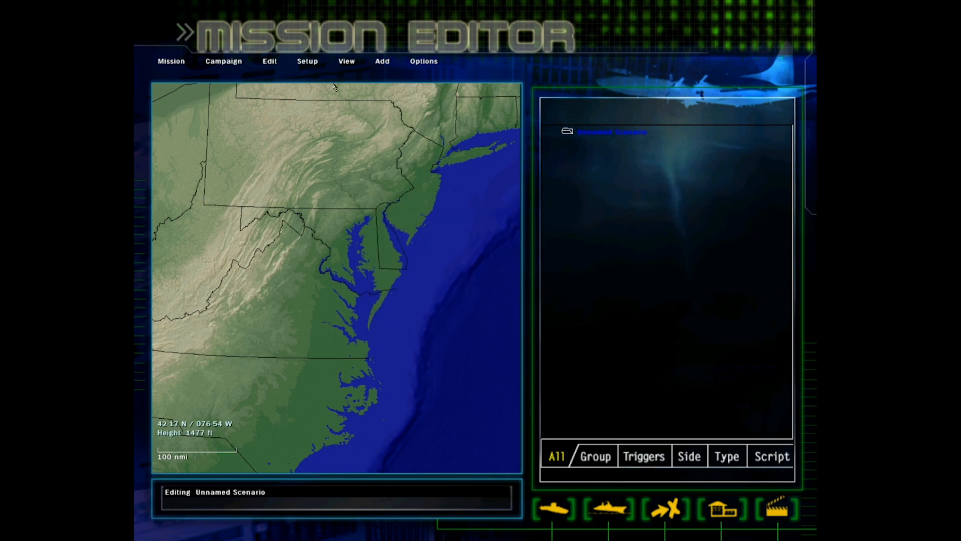
Inspect the mission title form and its difficulty star ratings, closing it without changes
click(309, 62)
click(312, 88)
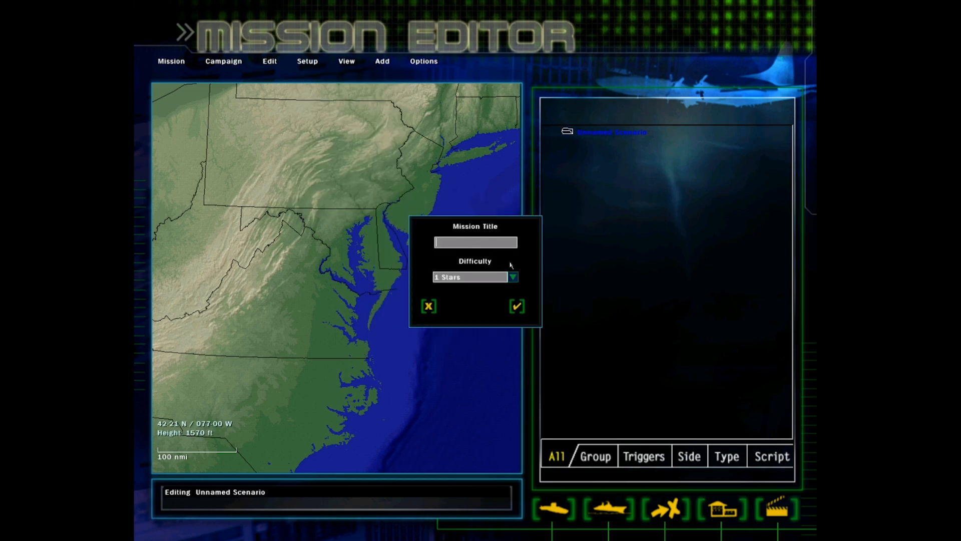
click(513, 278)
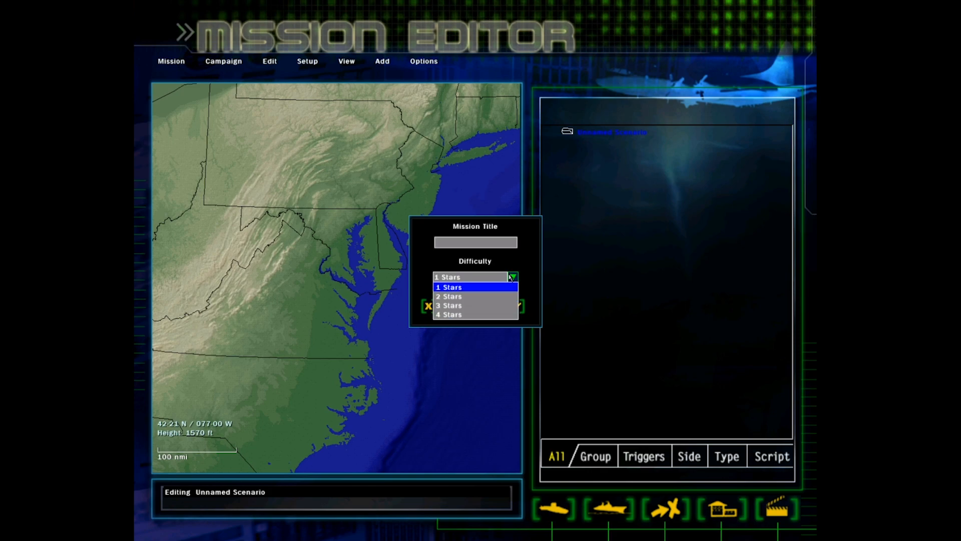
click(515, 279)
click(515, 279)
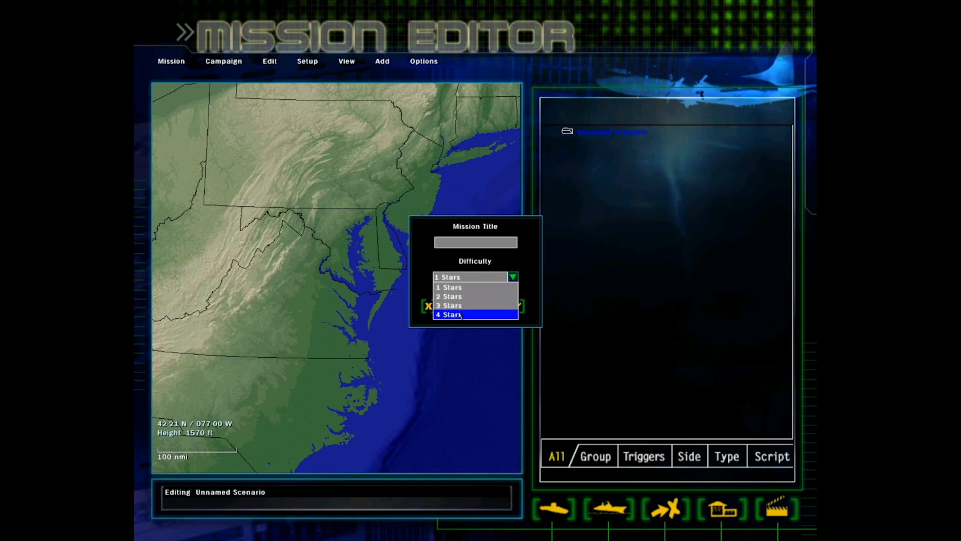
click(514, 278)
click(429, 306)
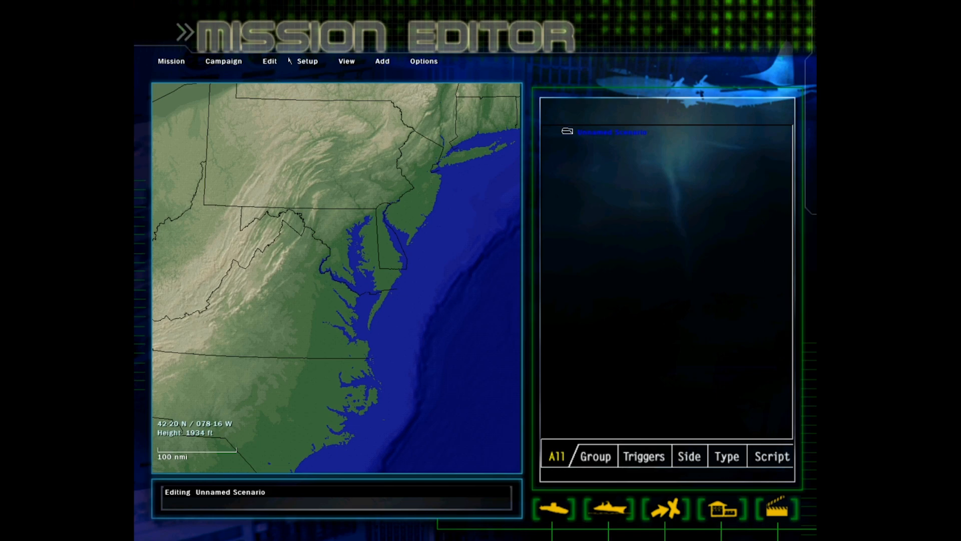
Create a side alliance named "shnoogle dorp" and add Side 1 to it
click(303, 61)
click(339, 101)
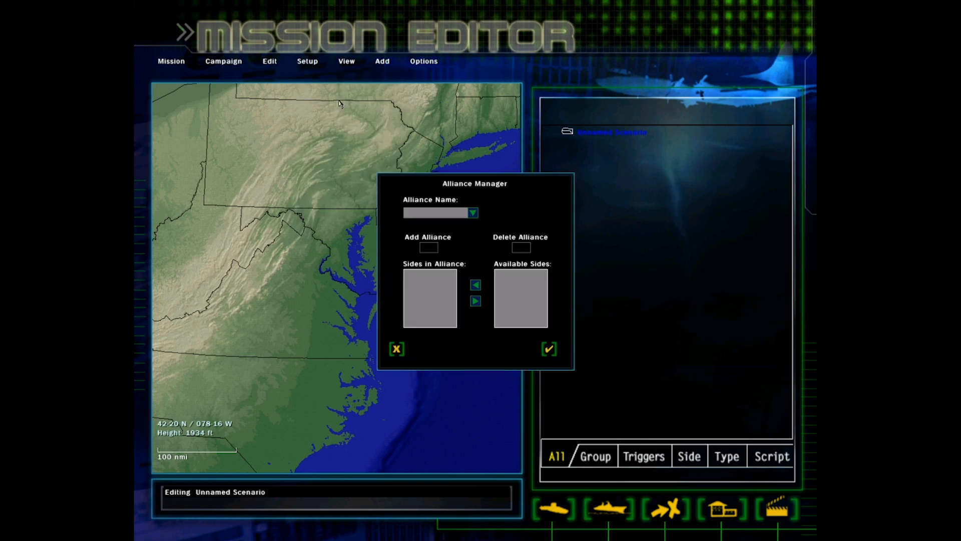
click(477, 215)
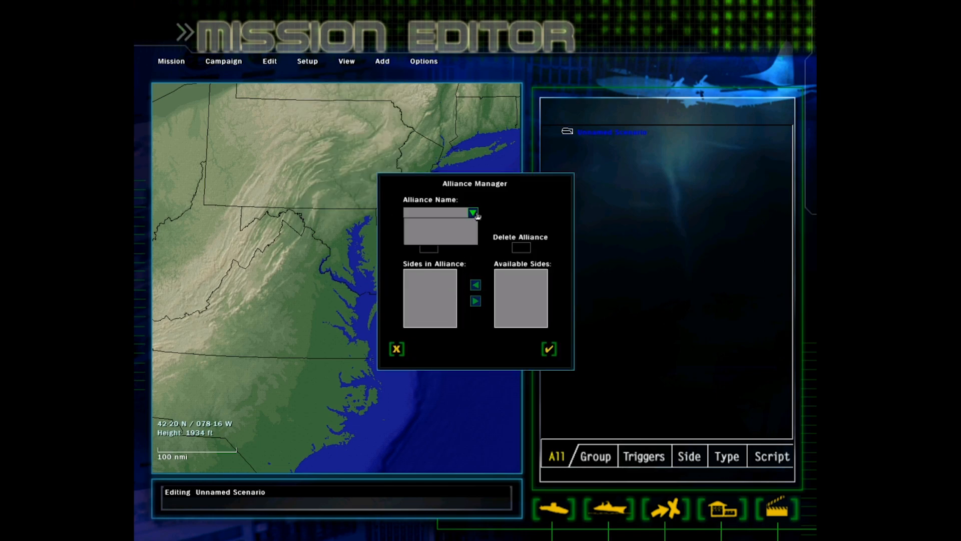
click(476, 215)
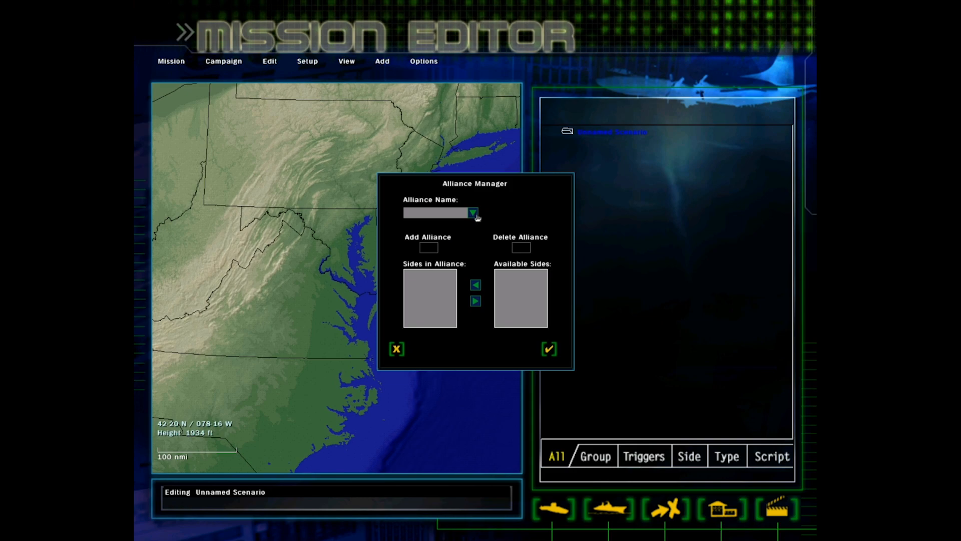
click(429, 248)
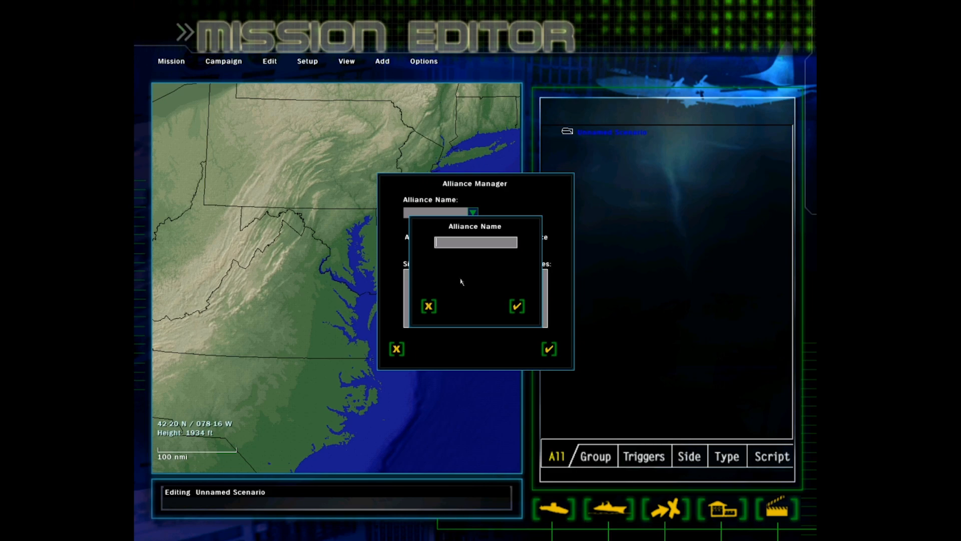
text(shnoogle dorp)
click(517, 307)
click(505, 284)
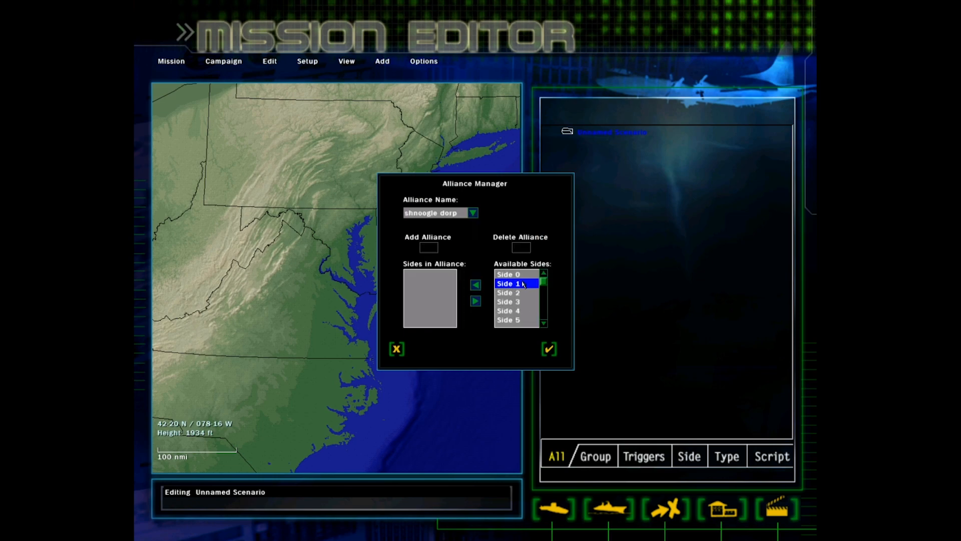
click(476, 285)
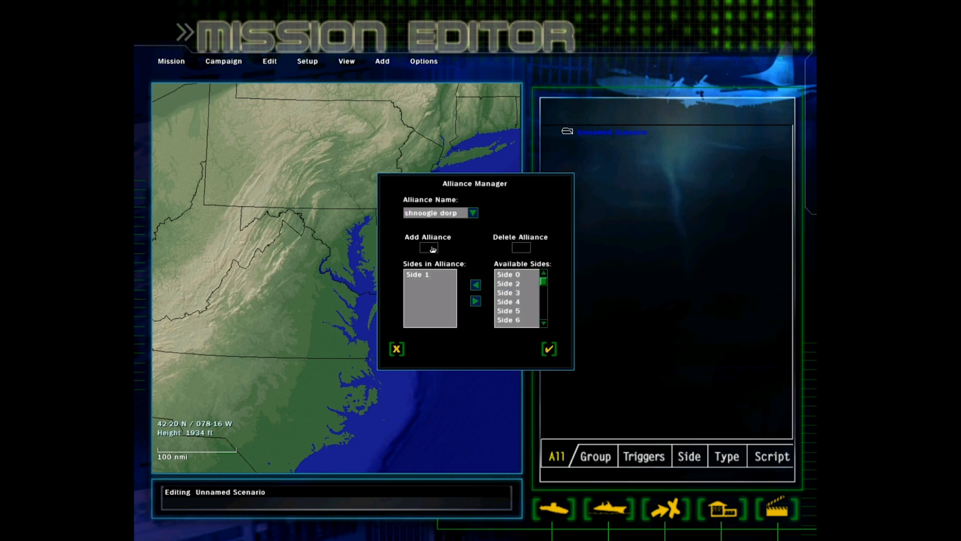
Create a second side alliance named "squirmies" and add Side 3 to it
click(430, 248)
text(squirmies)
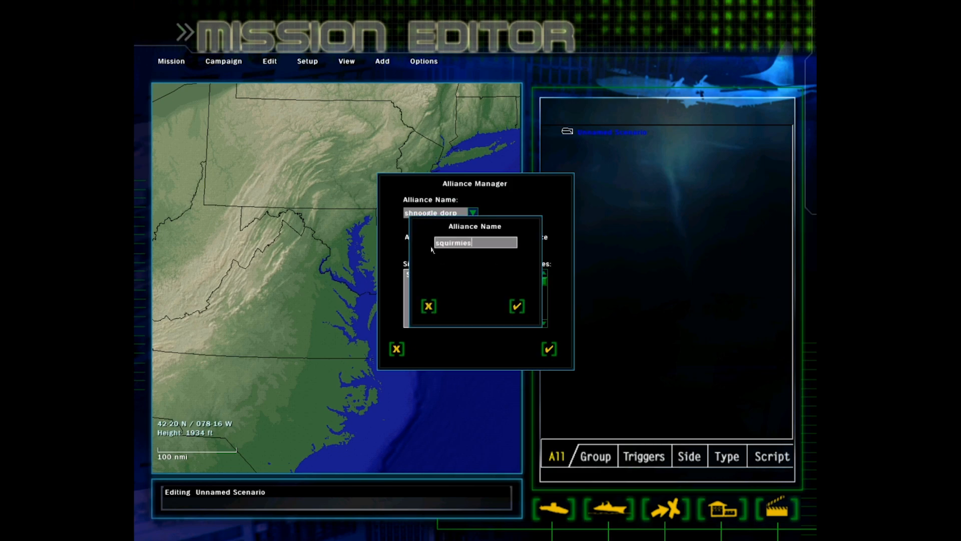
click(517, 306)
click(508, 302)
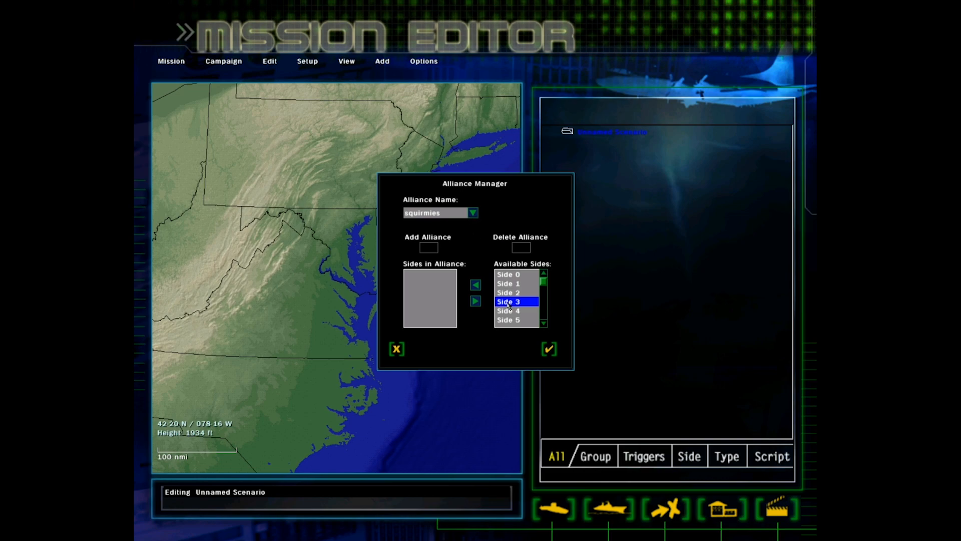
click(476, 285)
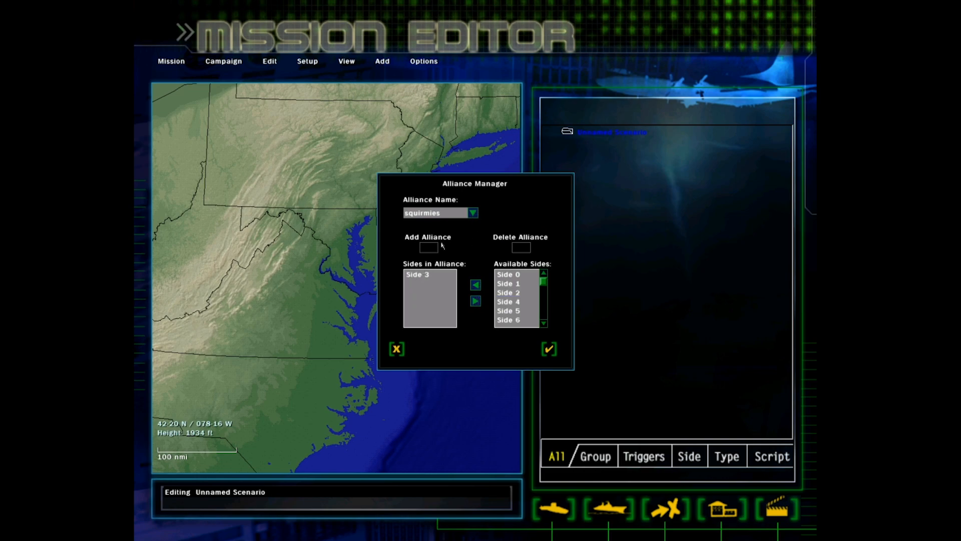
Delete the "shnoogle dorp" alliance and leave the alliance manager without saving
click(472, 213)
click(458, 222)
click(522, 248)
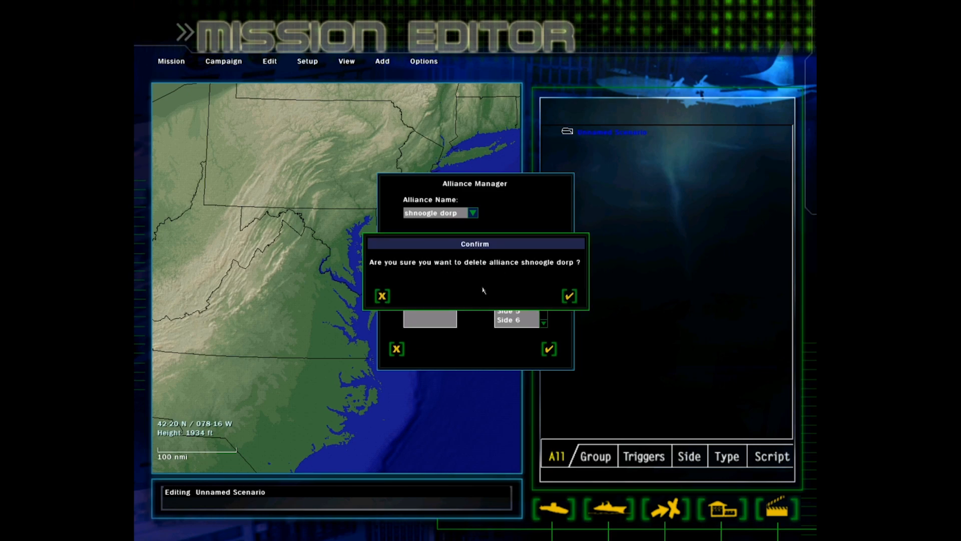
click(569, 295)
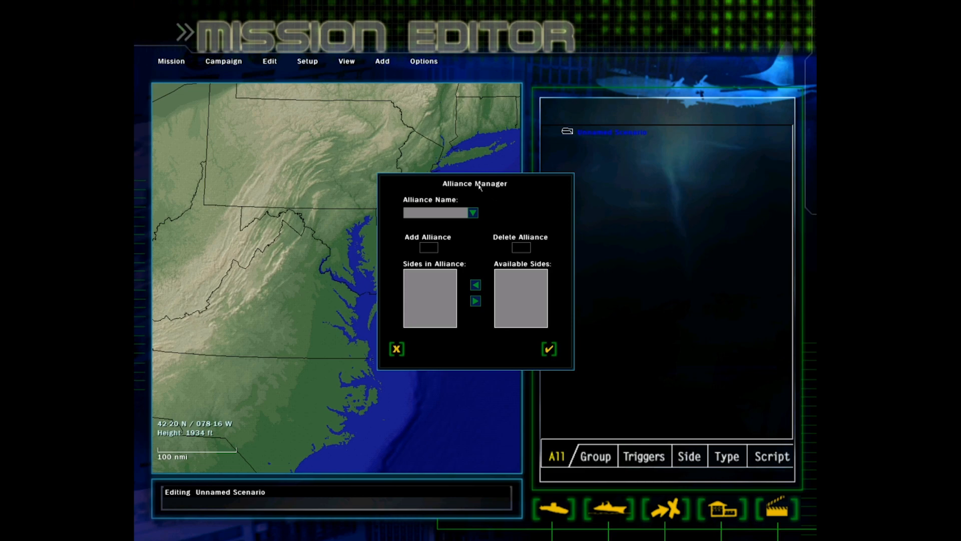
click(397, 350)
Inspect the rules of engagement for several sides, including the war time and peace time options, and leave them unchanged
click(307, 61)
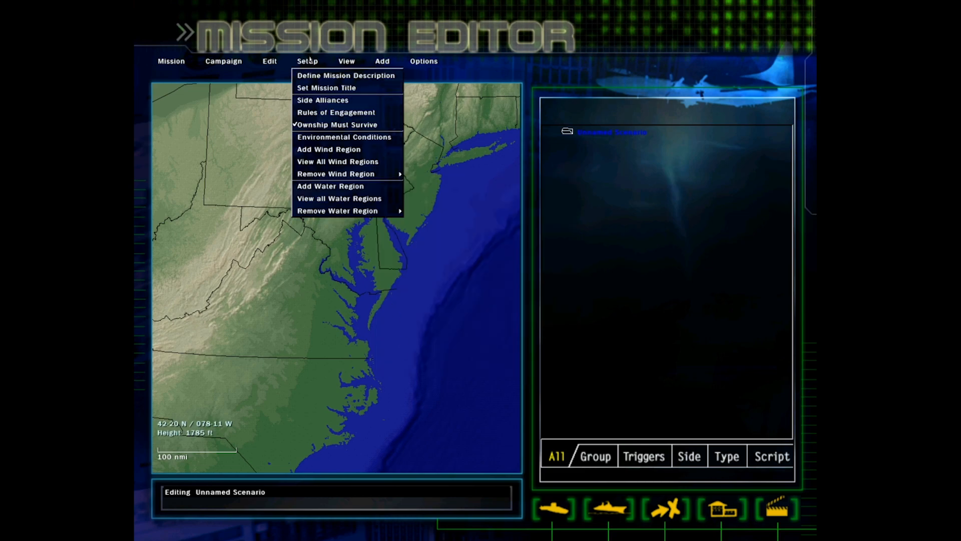
click(312, 112)
click(426, 254)
click(423, 261)
click(422, 269)
click(422, 285)
mouse_move(447, 258)
mouse_down()
mouse_move(447, 307)
mouse_move(447, 257)
mouse_up()
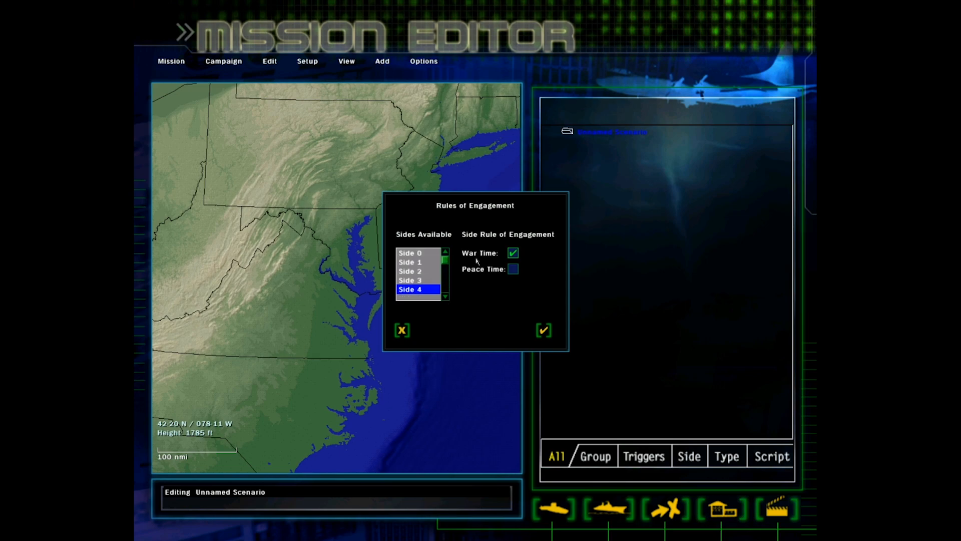
click(403, 331)
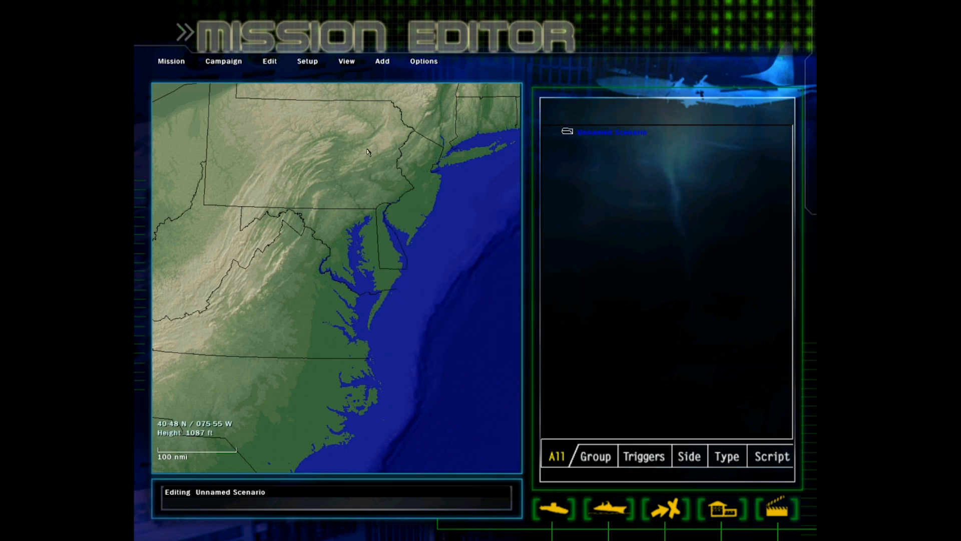
Set the sea state to 5 in the mission's environmental conditions
click(307, 62)
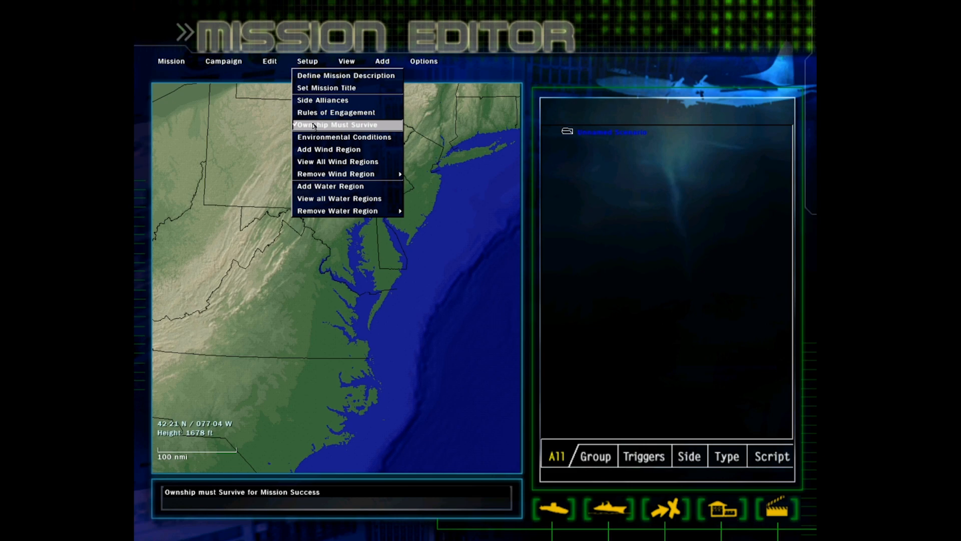
click(320, 137)
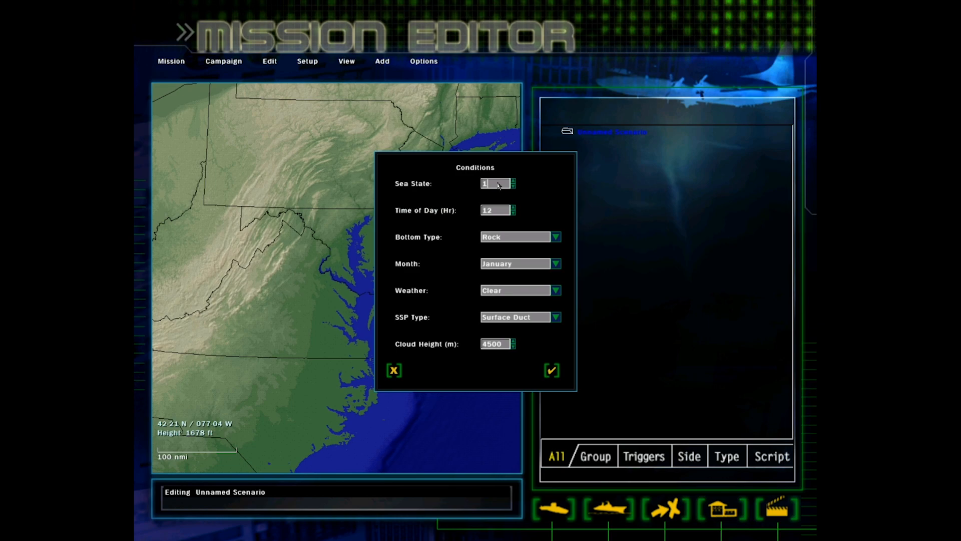
key(BackSpace)
text(1)
click(513, 182)
click(513, 181)
click(495, 212)
Set the SSP type to Bottom Limited in the environmental conditions
click(555, 238)
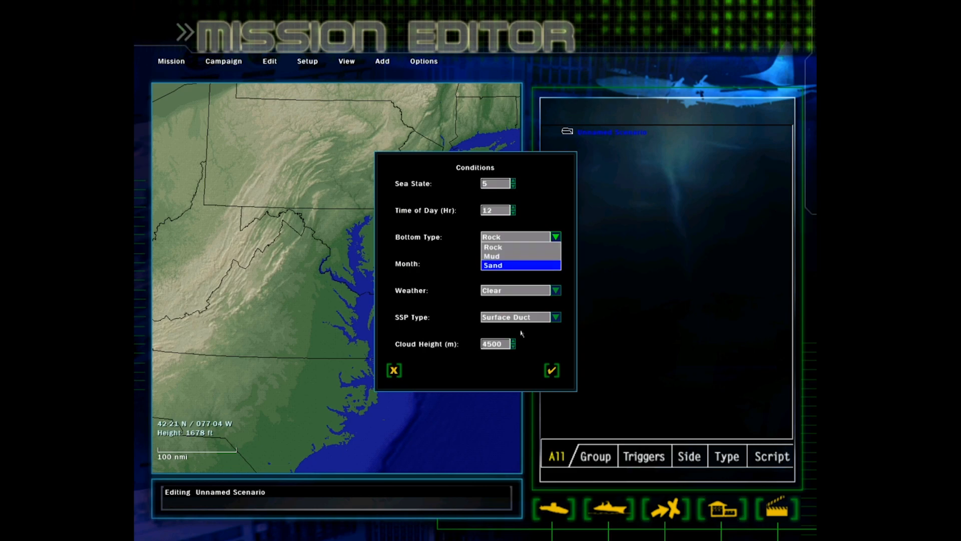
click(556, 318)
click(517, 335)
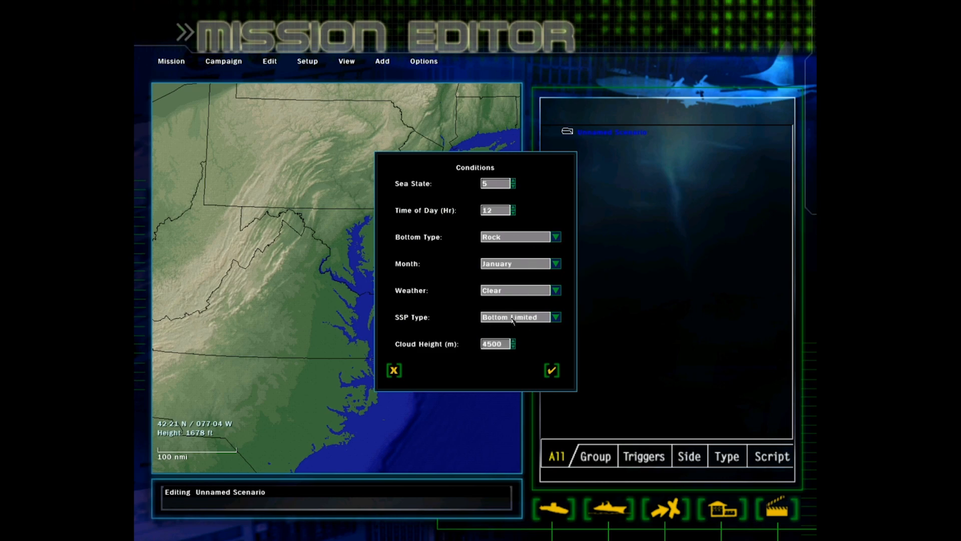
Try Mud as the bottom type, switch it to Sand, and review the available bottom types
click(557, 237)
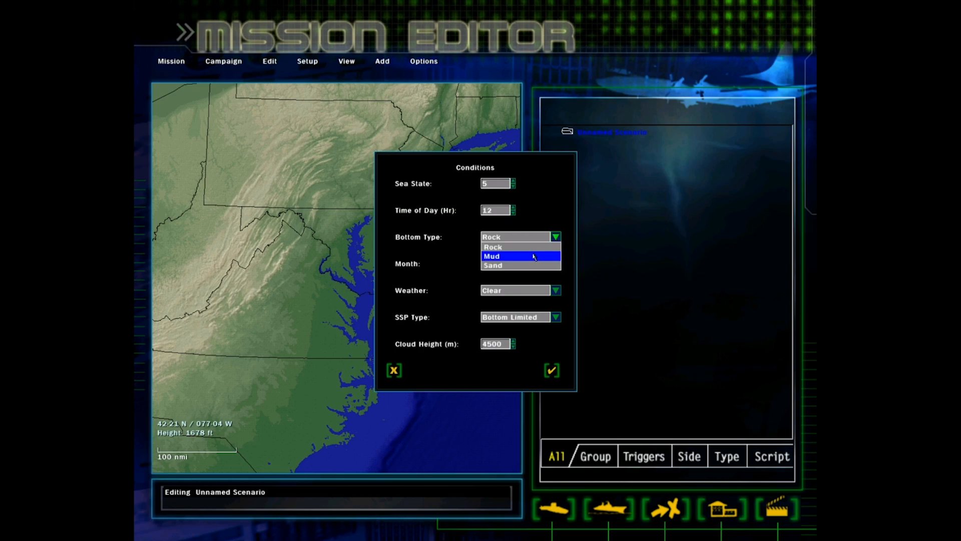
click(535, 257)
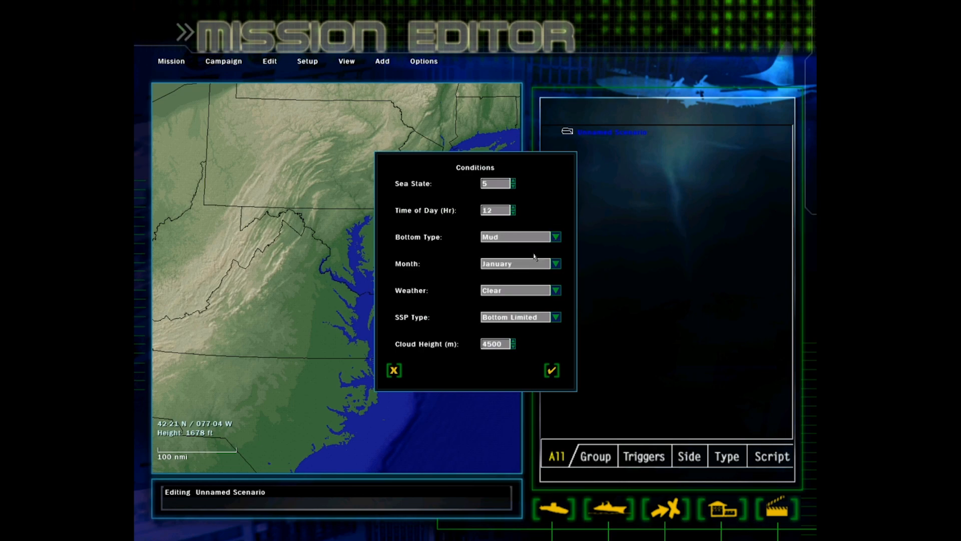
click(556, 238)
click(529, 266)
click(555, 237)
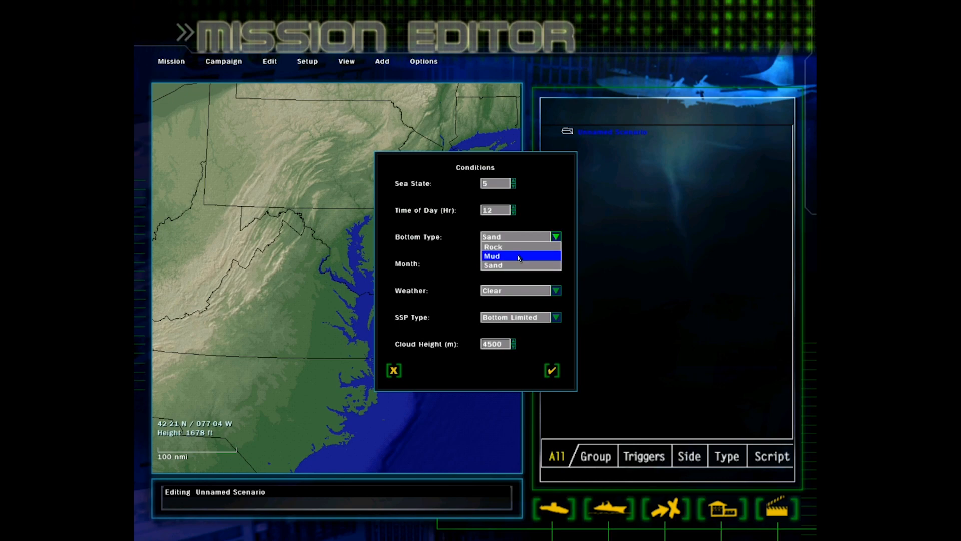
click(561, 240)
click(555, 237)
click(555, 235)
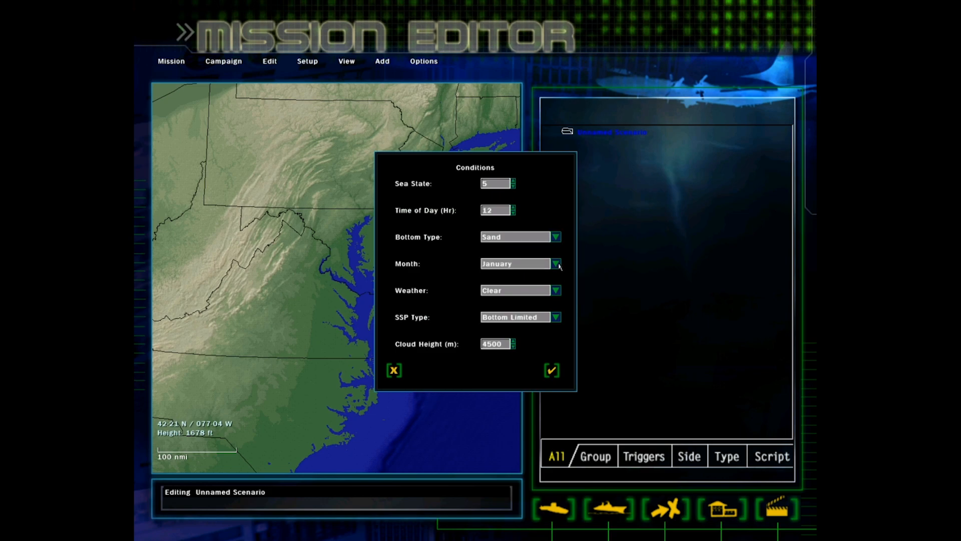
Review the available months and weather types in the environmental conditions without changing them
click(556, 264)
drag(556, 282, 556, 307)
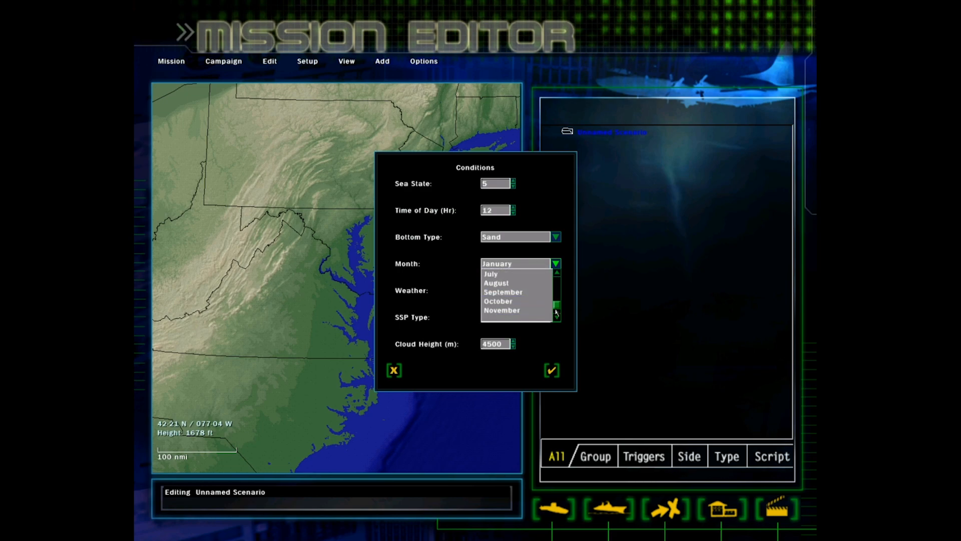
drag(558, 308, 557, 286)
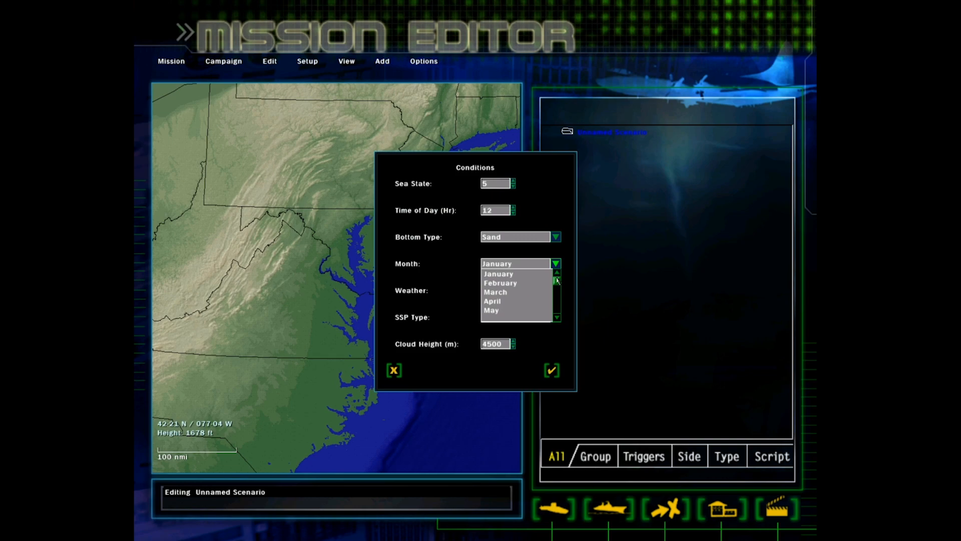
click(557, 263)
click(559, 264)
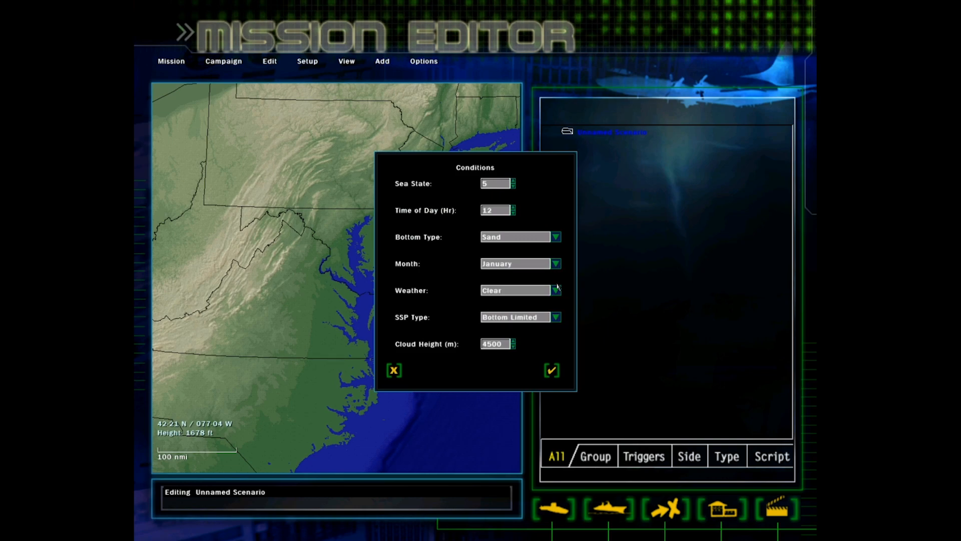
click(557, 291)
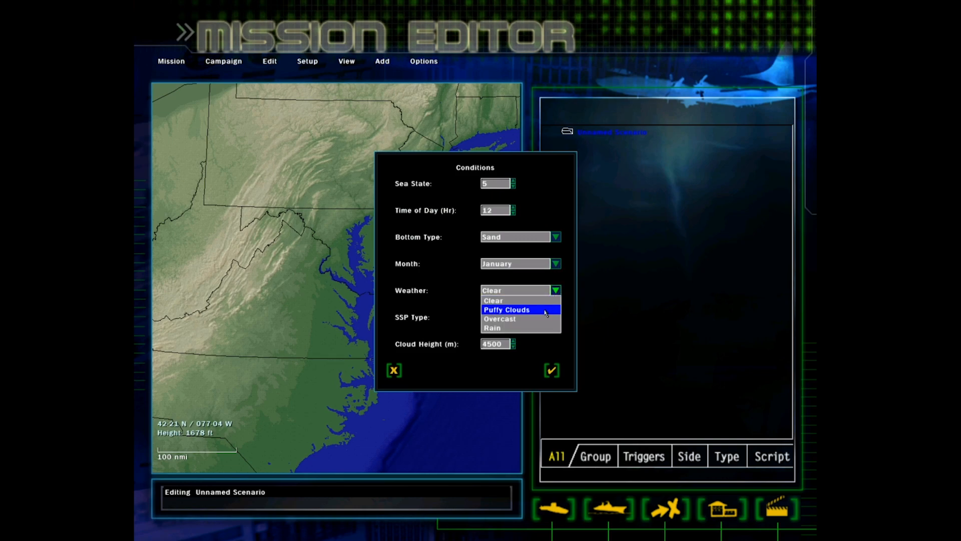
click(562, 297)
Review the SSP type options and close the environmental conditions without saving
click(556, 318)
click(561, 320)
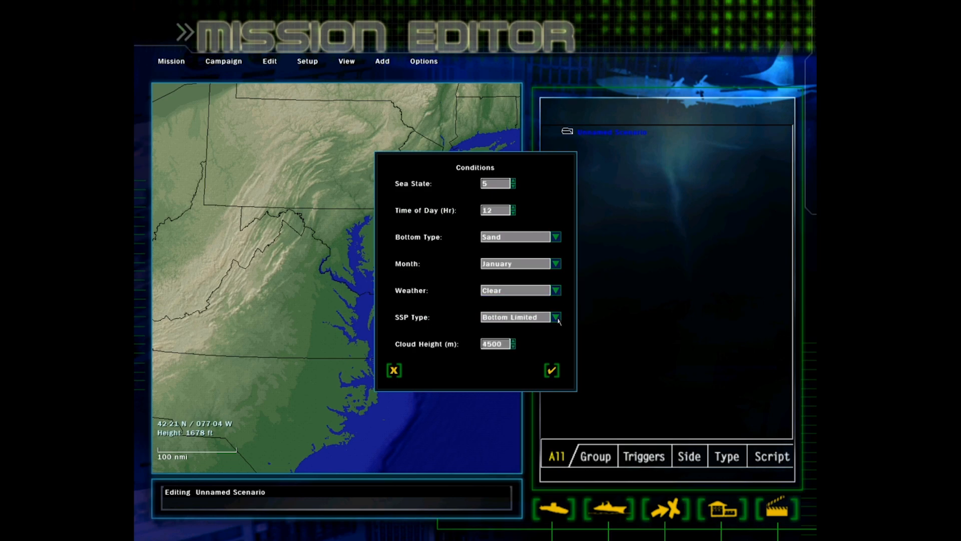
click(557, 319)
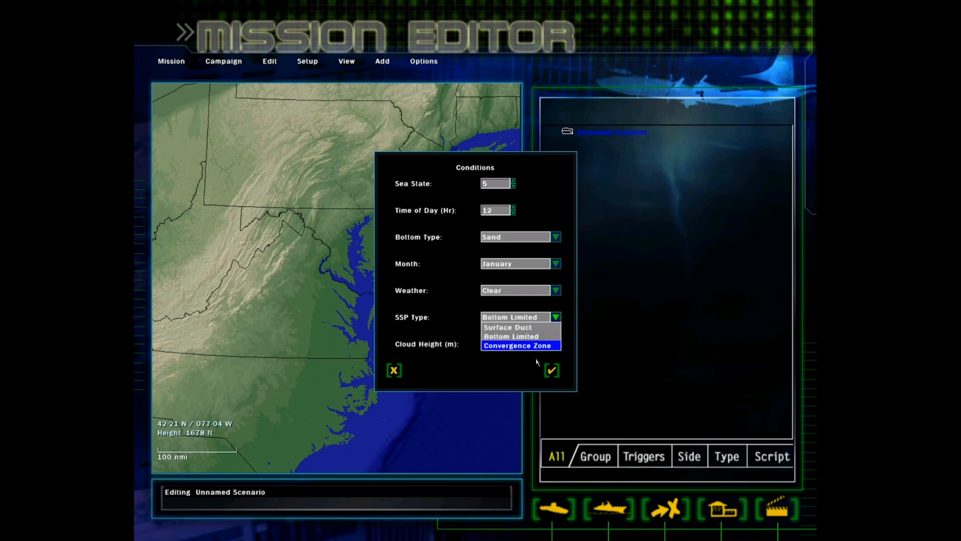
click(556, 317)
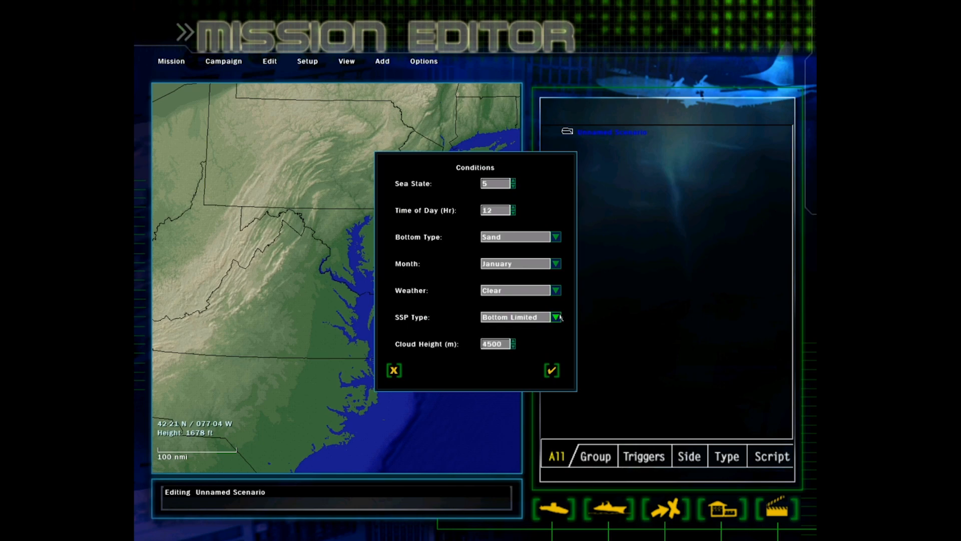
click(555, 316)
click(515, 332)
click(394, 370)
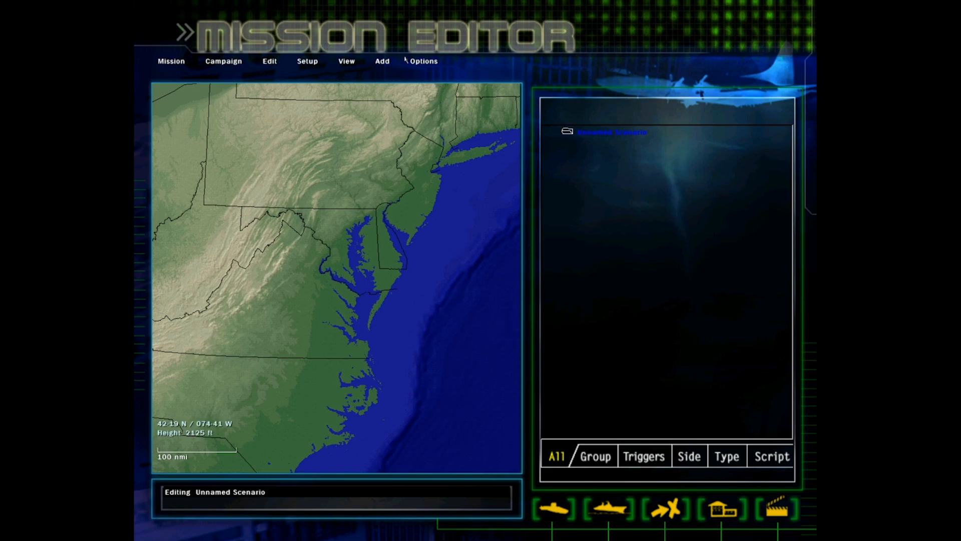
Reopen the environmental conditions to check the cloud height setting, closing them without changes
click(306, 61)
click(320, 139)
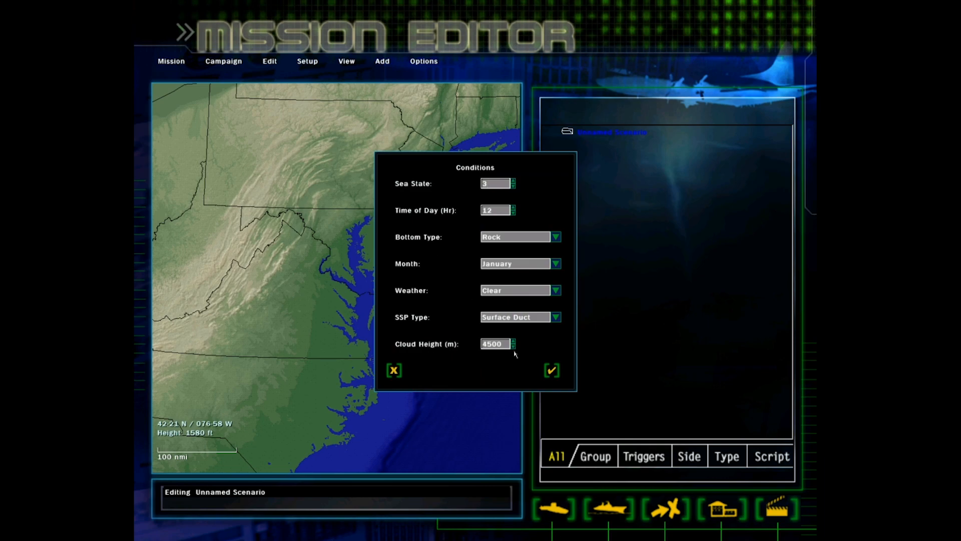
click(394, 371)
Draw a wind region over the Chesapeake Bay area, inspect its wind speed and gust fields, and discard it
click(307, 61)
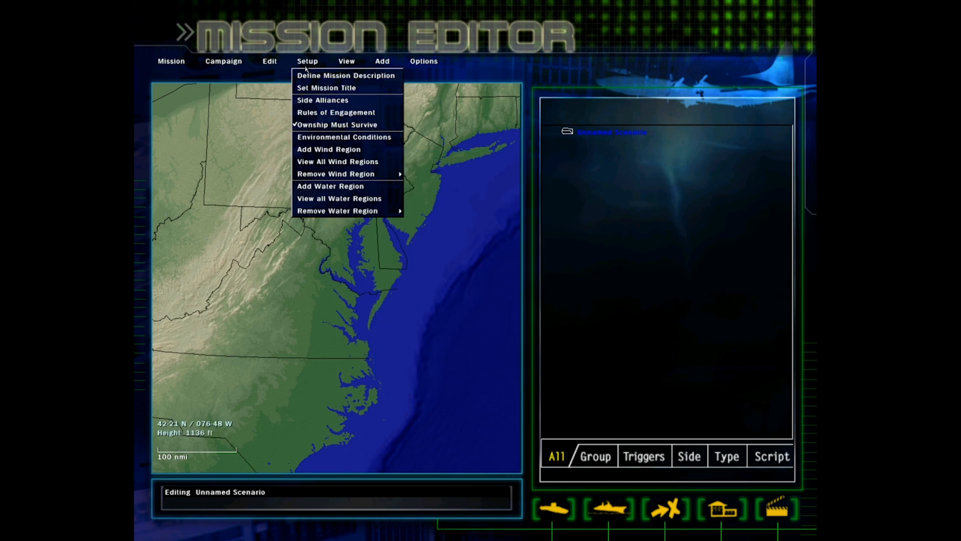
click(330, 150)
drag(308, 261, 435, 353)
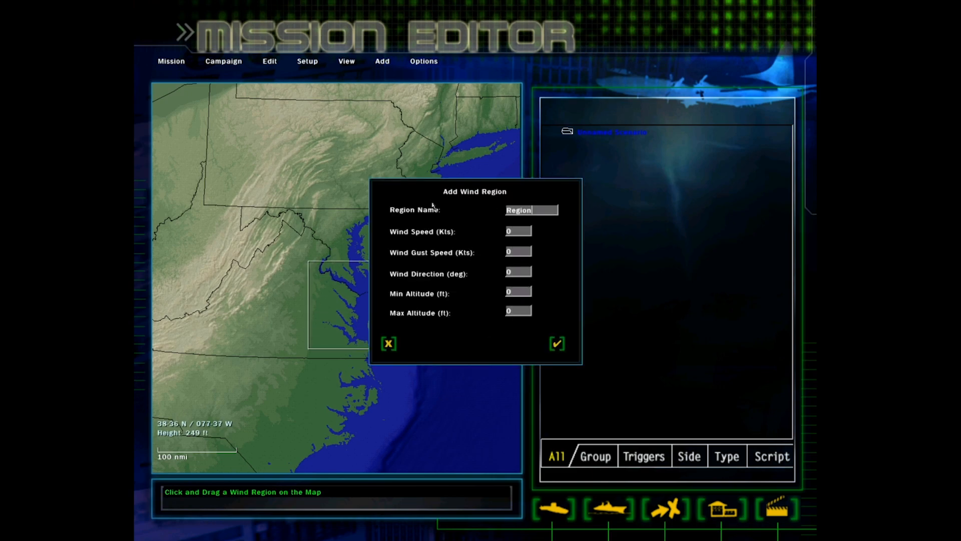
click(523, 253)
click(511, 231)
click(388, 343)
Draw a rectangular water region in the ocean just off the Chesapeake Bay coast
click(307, 61)
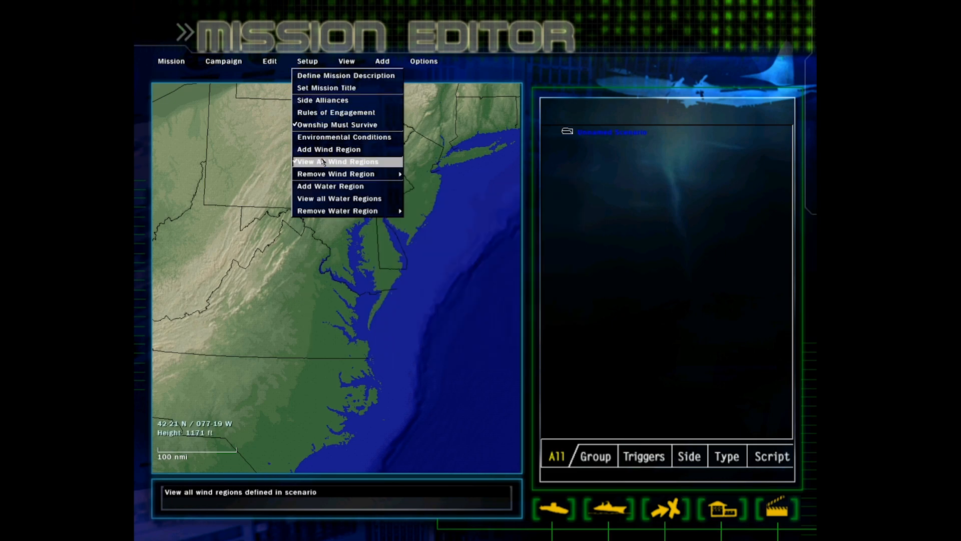
click(330, 186)
drag(400, 292, 491, 364)
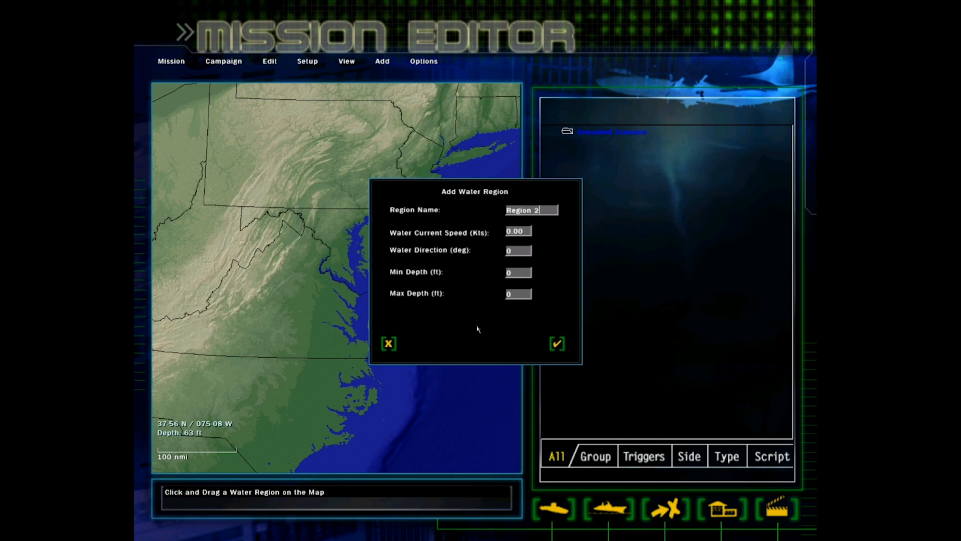
Try water current speeds of 5, 1 and 0.5 kts for the new water region and discard it
click(531, 232)
text(5)
drag(524, 234, 506, 234)
text(1)
drag(528, 233, 505, 237)
key(BackSpace)
text(1)
key(BackSpace)
text(0.5)
click(388, 343)
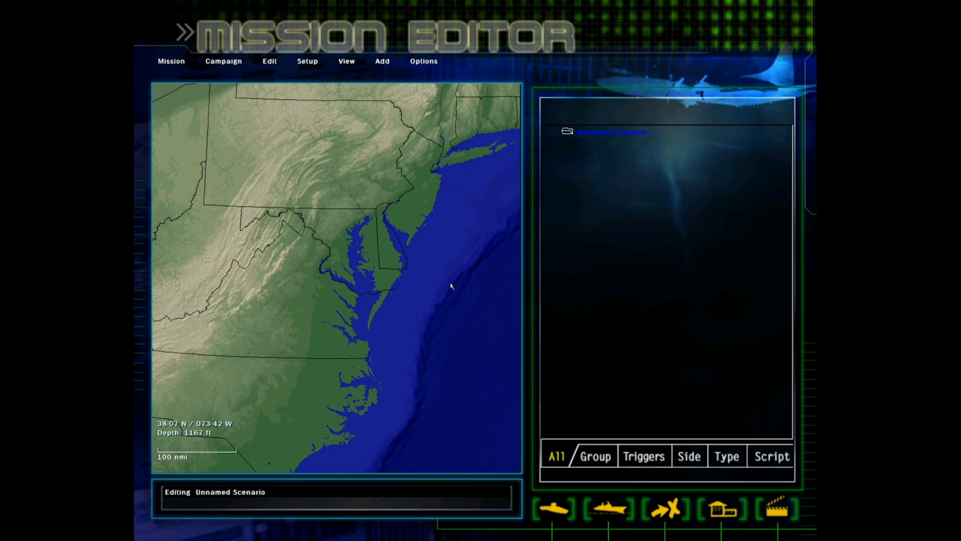
Hide the map's bathymetry display and show it again
click(312, 63)
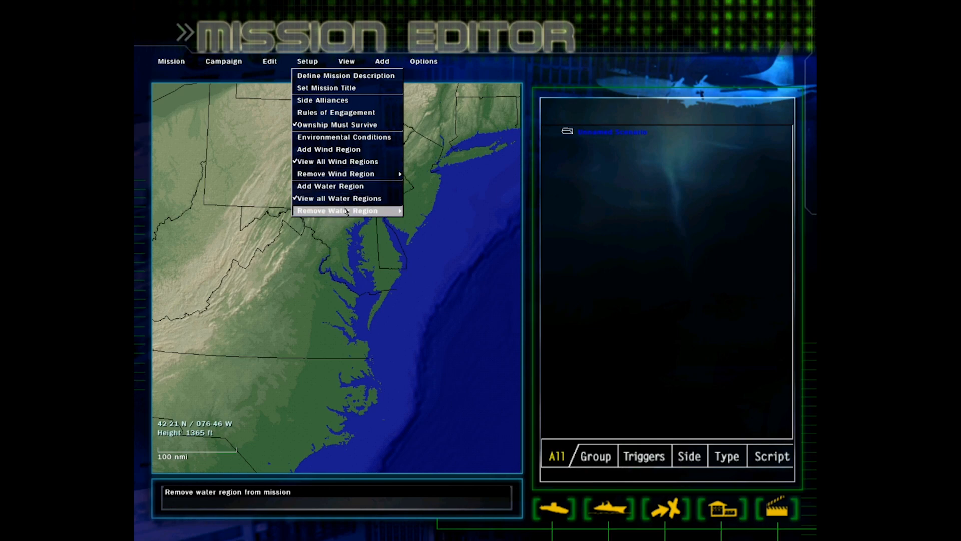
mouse_move(346, 62)
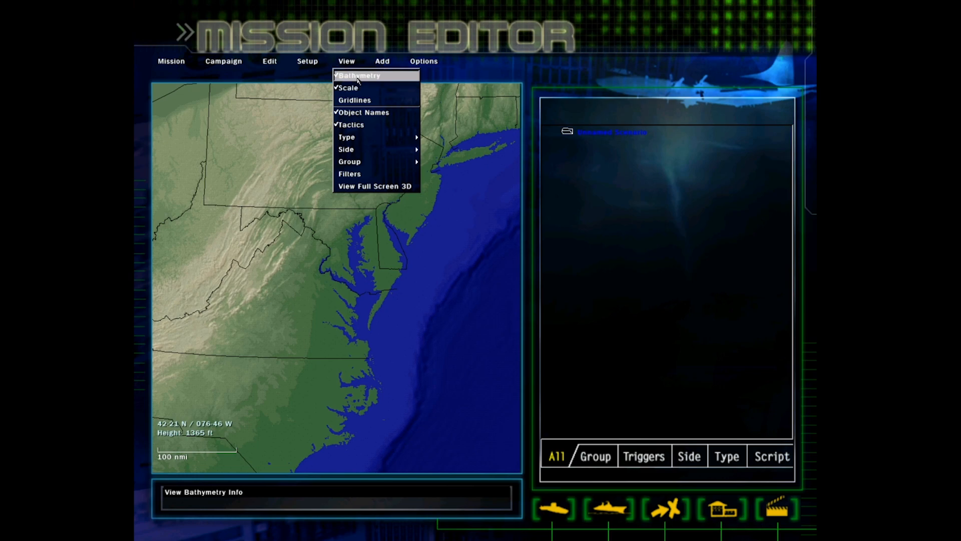
click(358, 76)
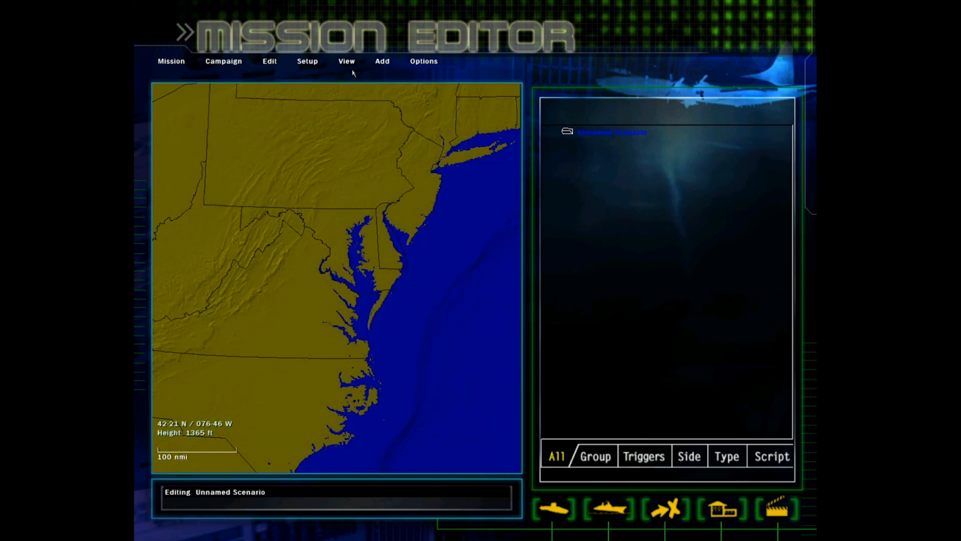
mouse_move(347, 62)
click(354, 78)
Show gridlines on the map and zoom in on the coast around the Chesapeake Bay
click(346, 61)
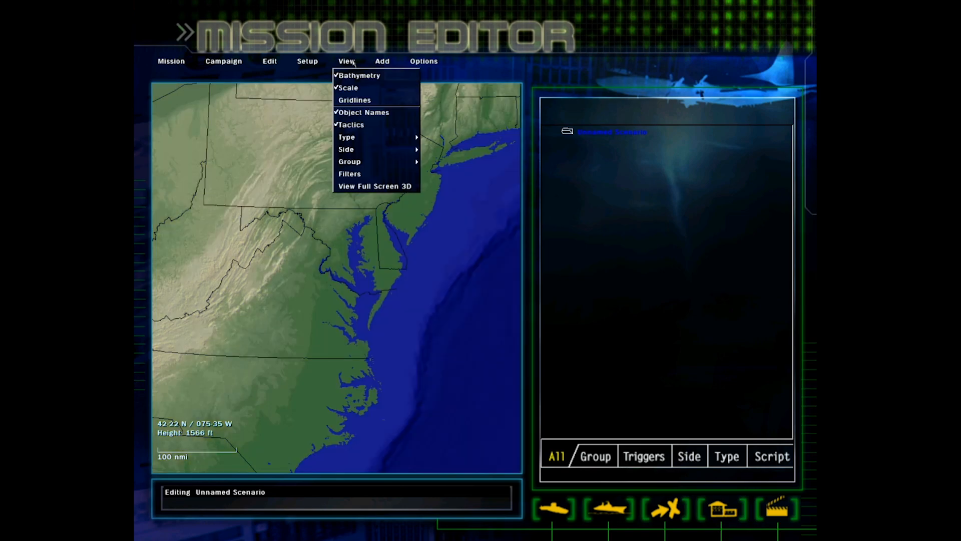
click(354, 100)
scroll(404, 332, up, 5)
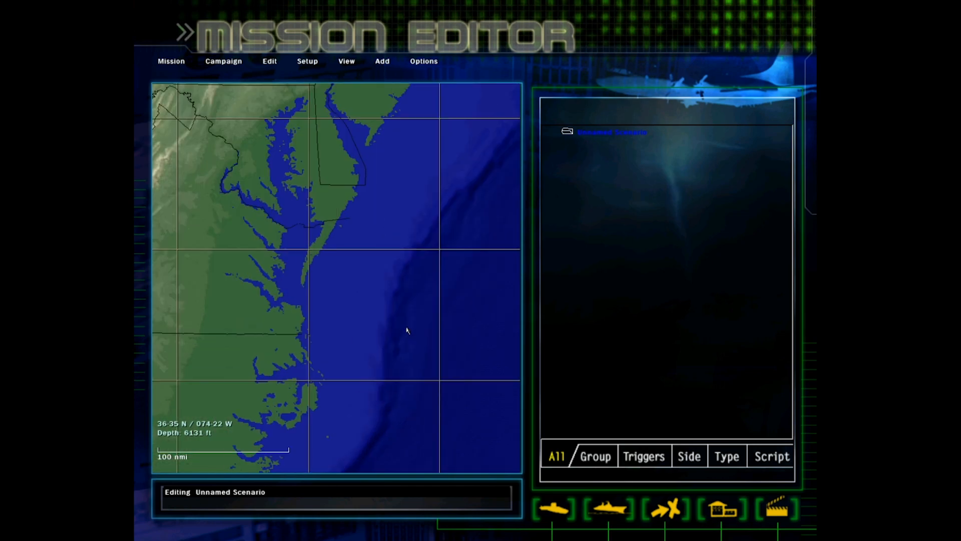
Examine how the gridlines and scale change across zoom levels along the US East Coast
scroll(419, 301, down, 3)
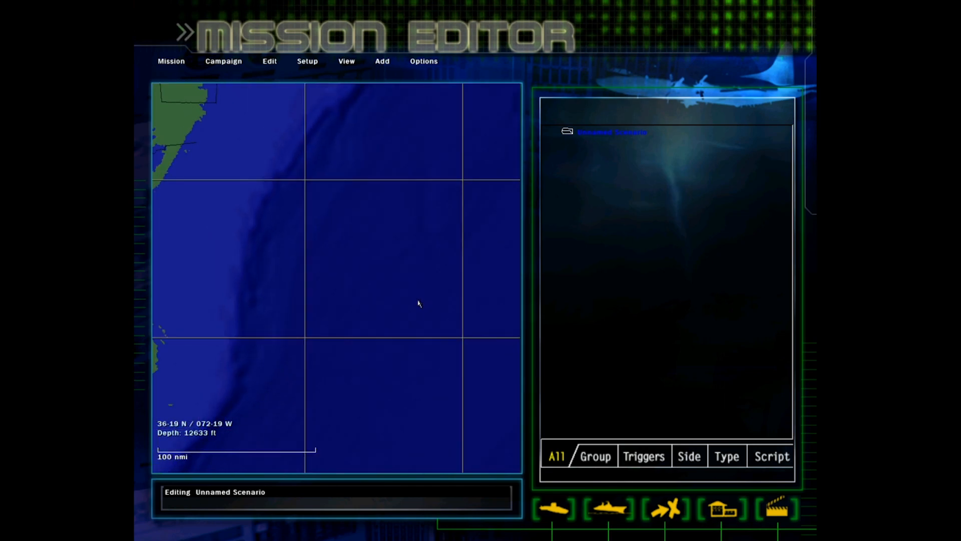
scroll(281, 426, down, 3)
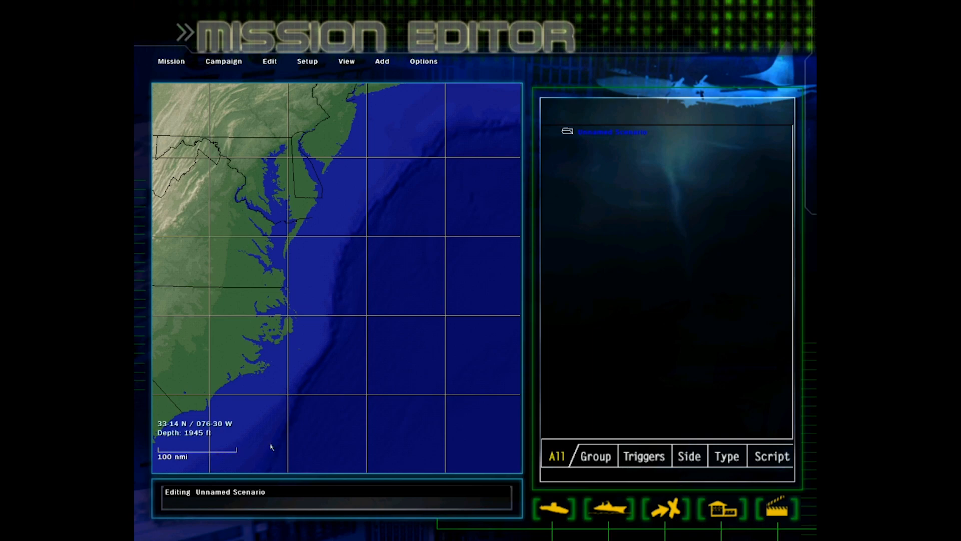
scroll(382, 316, down, 1)
click(347, 61)
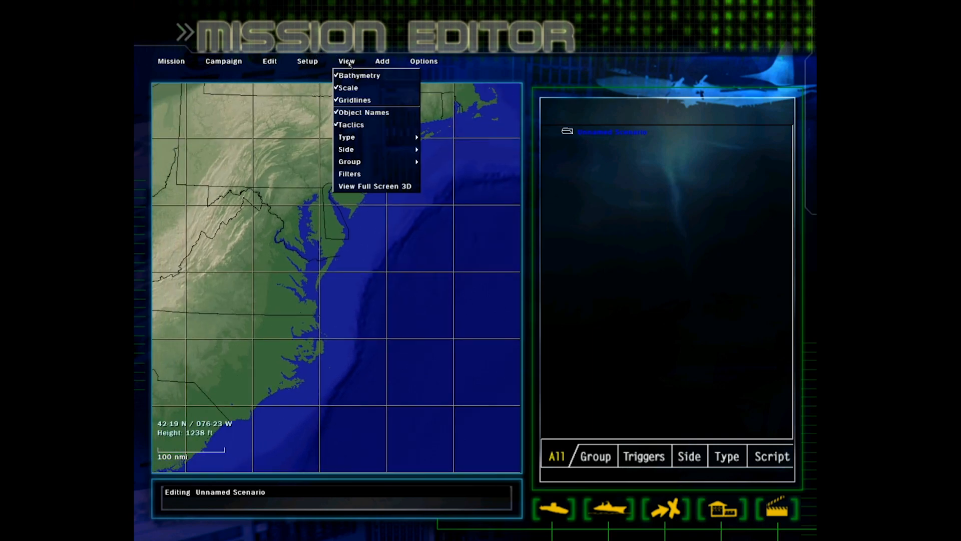
scroll(349, 232, up, 7)
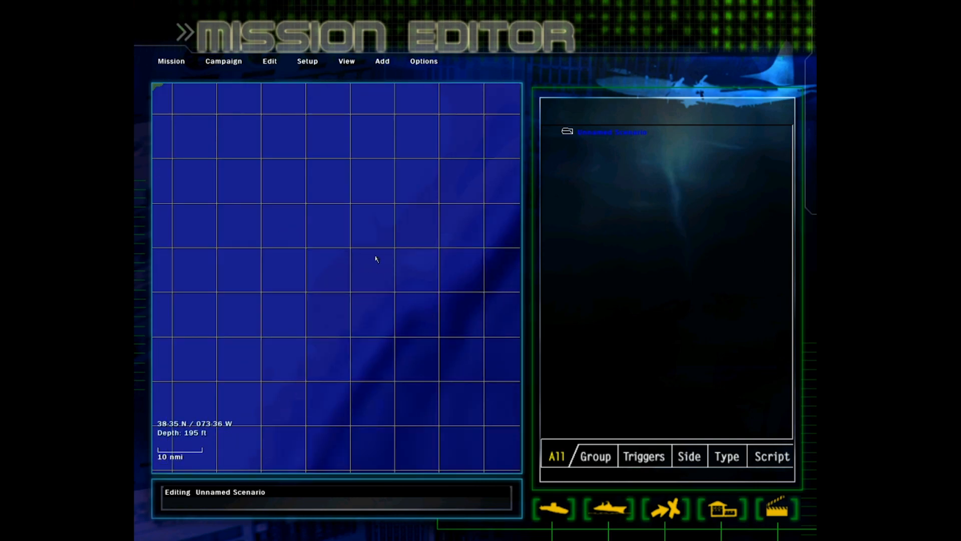
scroll(491, 274, down, 6)
scroll(492, 273, down, 3)
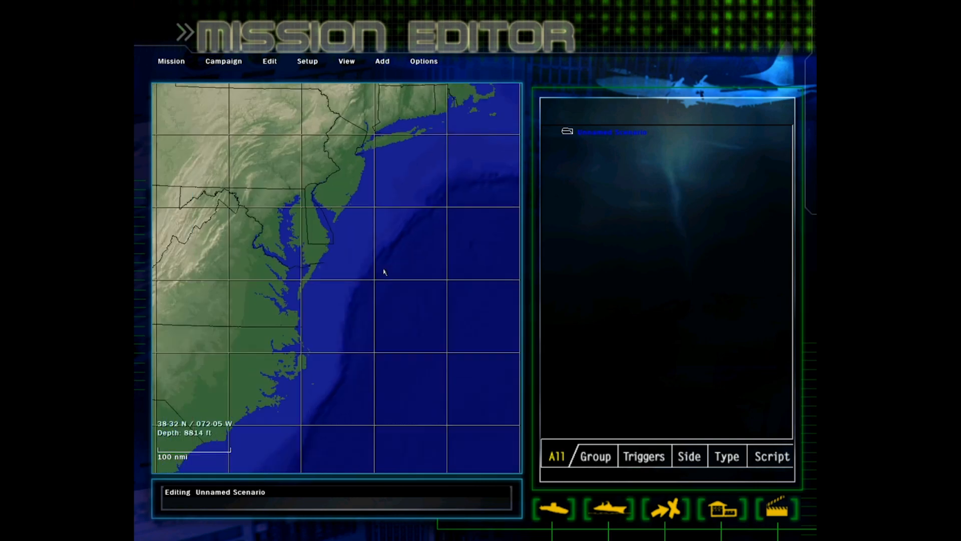
scroll(300, 223, up, 2)
Hide the map gridlines and try the full-screen 3D view with no object selected
click(347, 61)
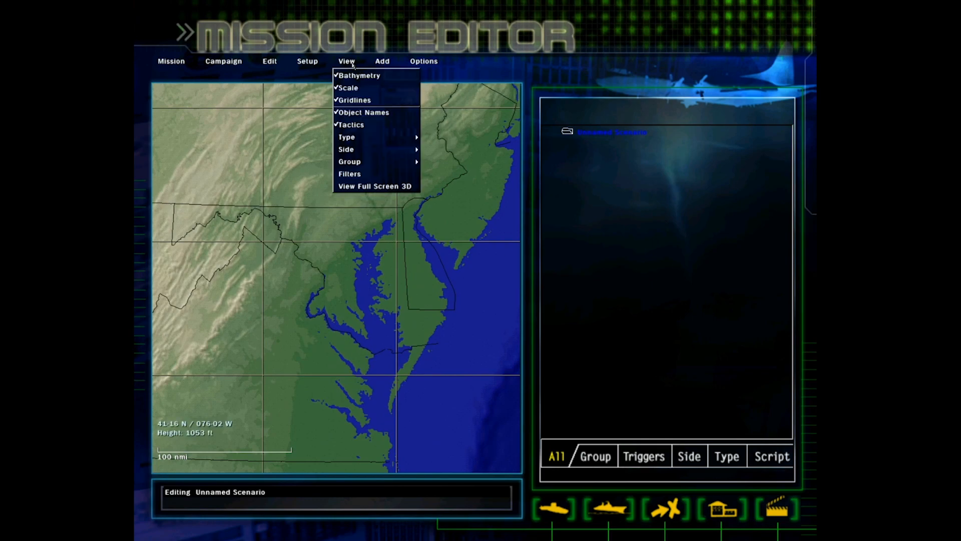
click(364, 100)
click(347, 61)
mouse_move(351, 140)
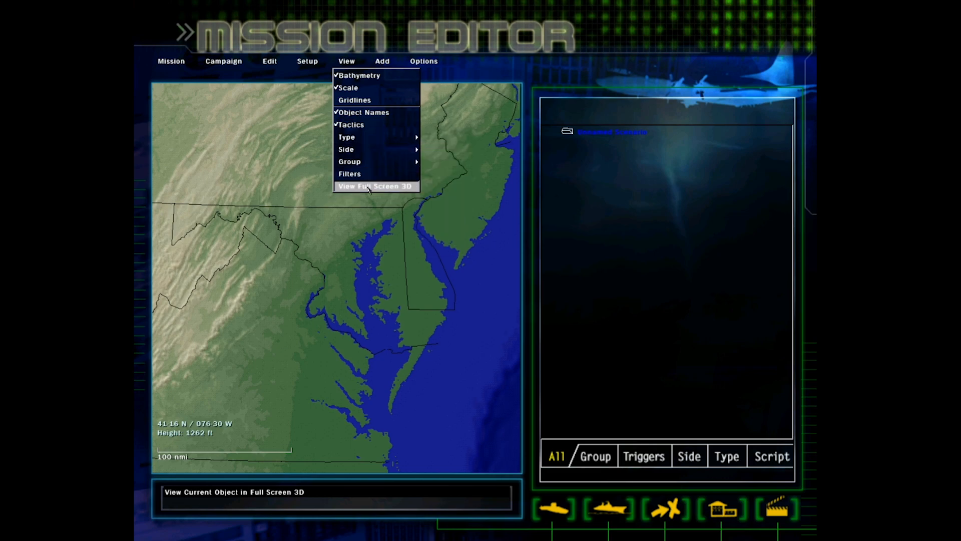
click(369, 188)
click(347, 61)
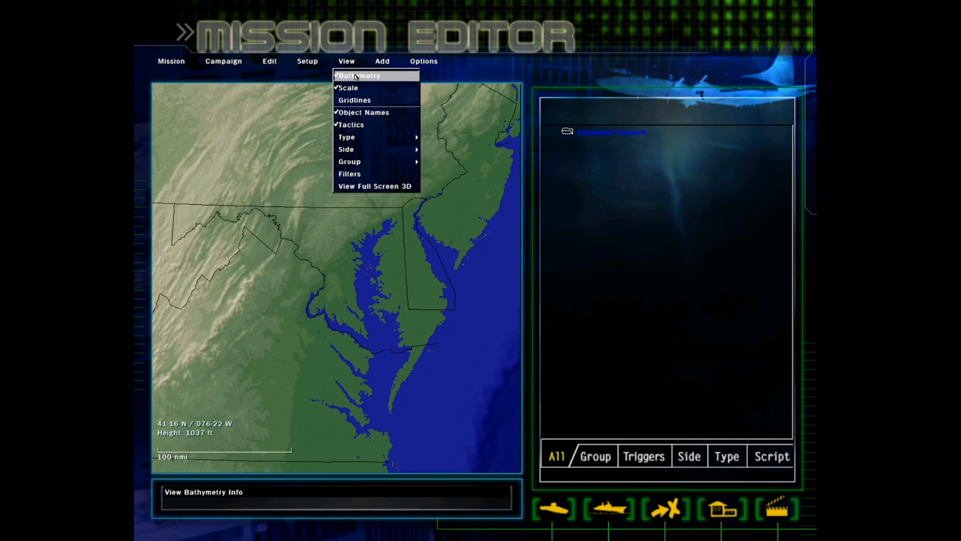
click(358, 183)
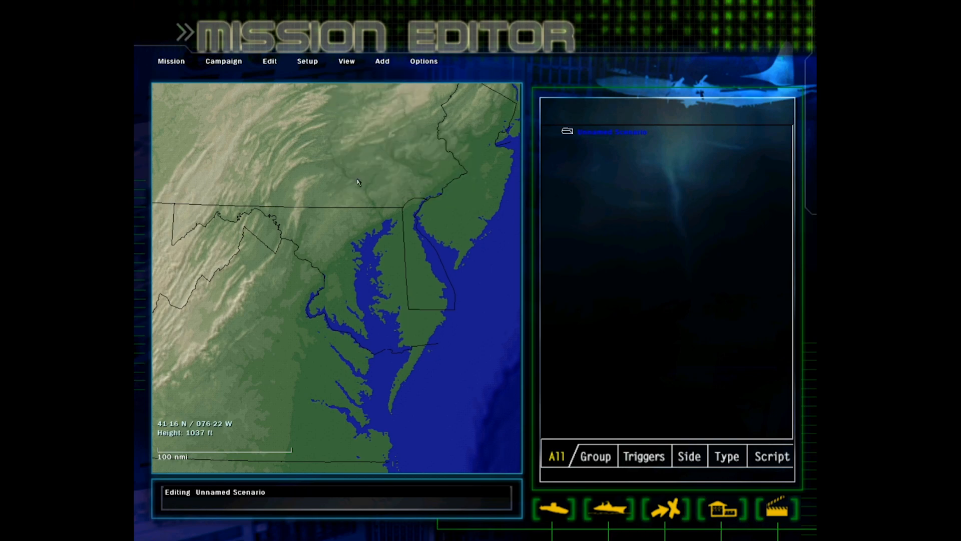
click(346, 62)
click(352, 64)
click(352, 65)
click(352, 64)
click(421, 328)
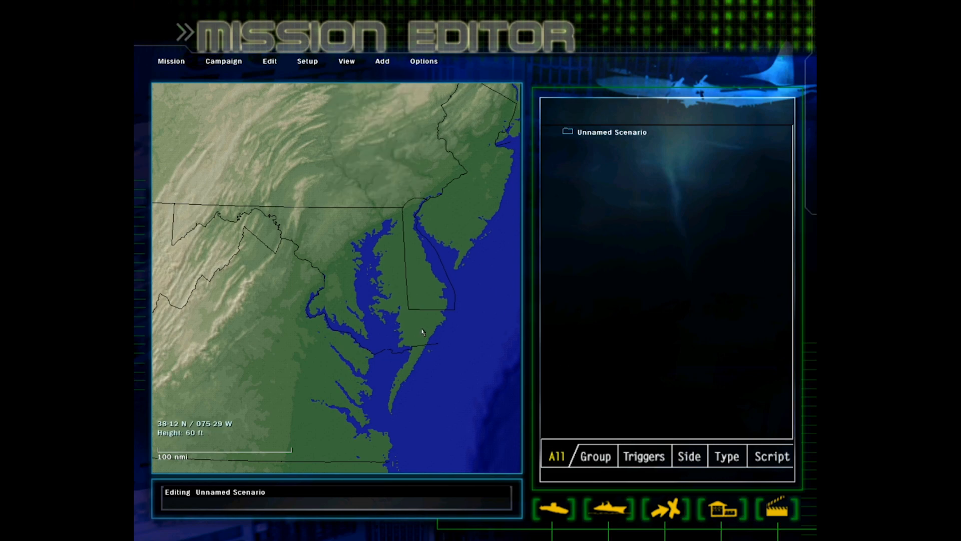
Place a submarine in the Atlantic east of the Chesapeake Bay, just beyond the continental shelf edge
key(Down)
key(Right)
key(Right)
click(553, 508)
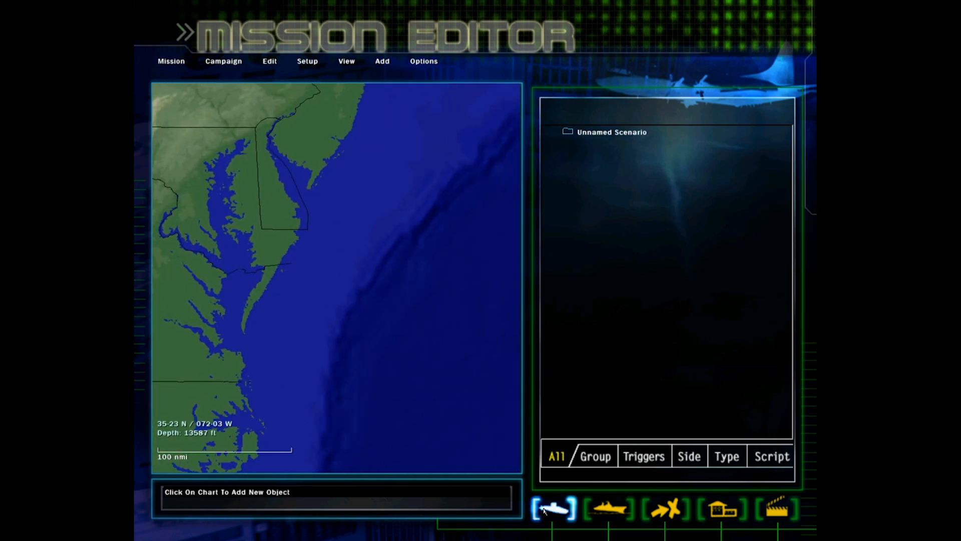
click(390, 297)
click(775, 464)
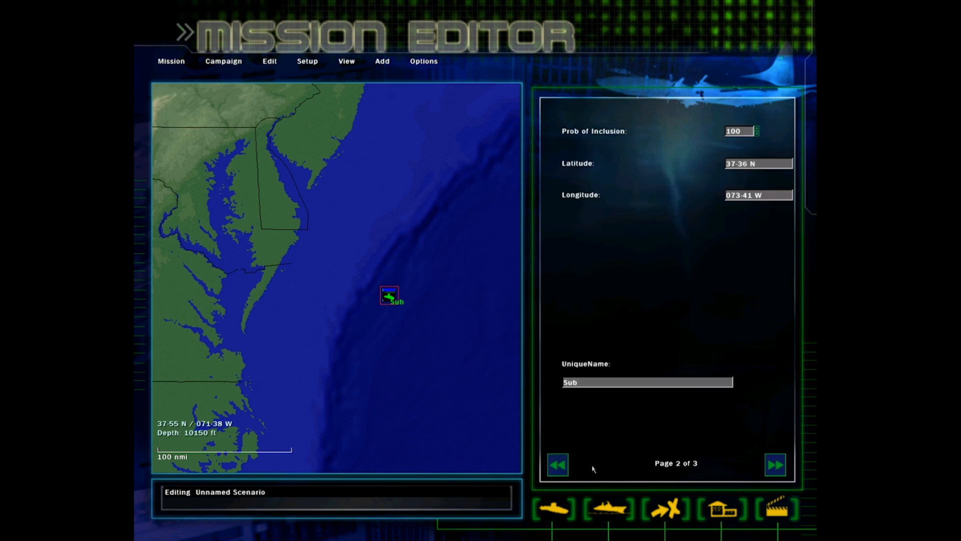
Set the submarine's country to United States, its class to LOS ANGELES (688i) SSN, and its unit to SSN 764
click(558, 464)
click(724, 180)
scroll(651, 236, down, 5)
click(650, 250)
click(724, 226)
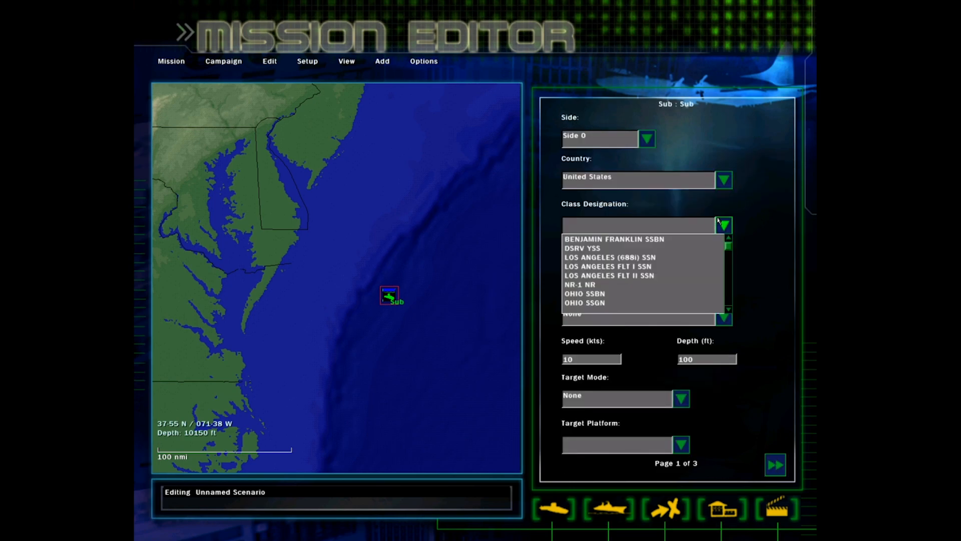
click(610, 257)
click(724, 270)
click(626, 290)
View the SSN 764 submarine model in full-screen 3D from another angle and return to the map
click(775, 464)
click(775, 465)
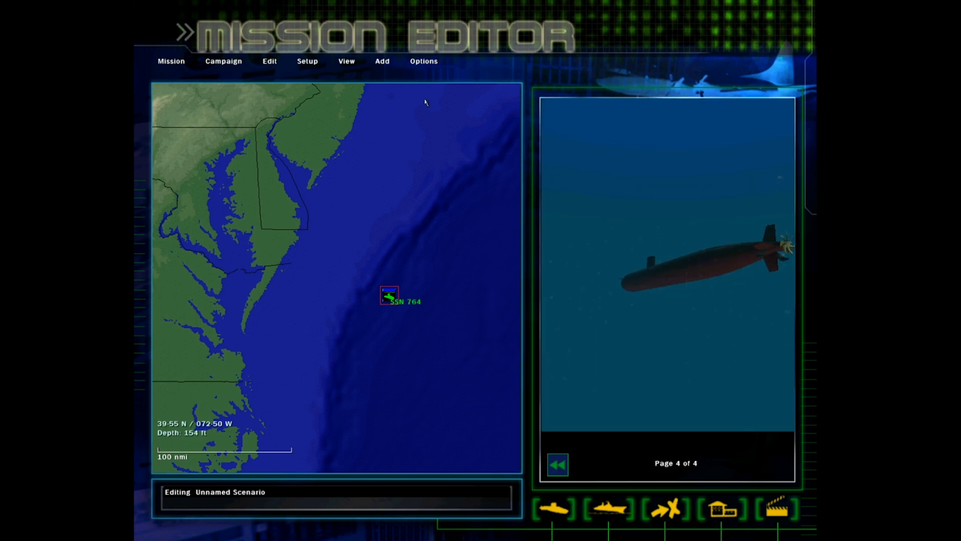
click(347, 61)
click(376, 184)
drag(576, 248, 580, 220)
key(Escape)
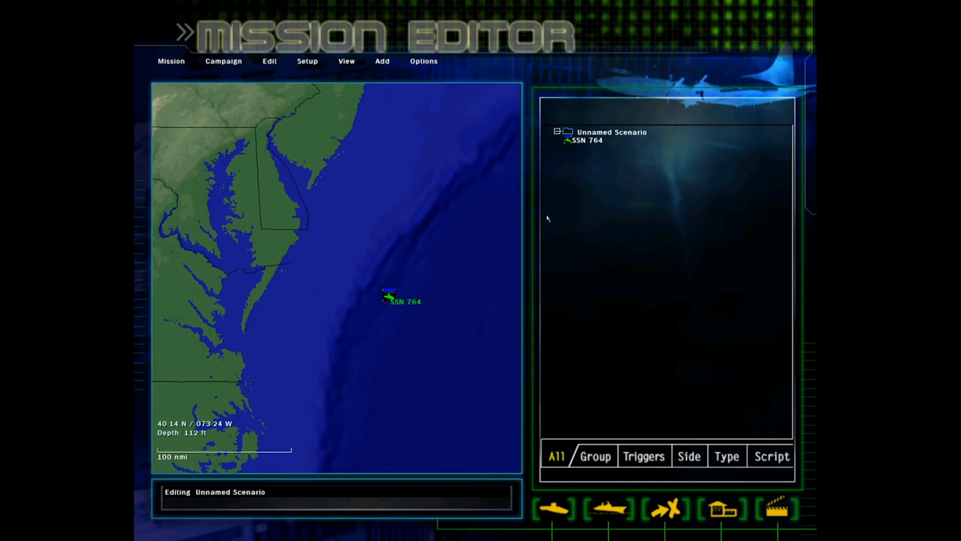
Delete the SSN 764 submarine from the mission
click(392, 299)
key(Delete)
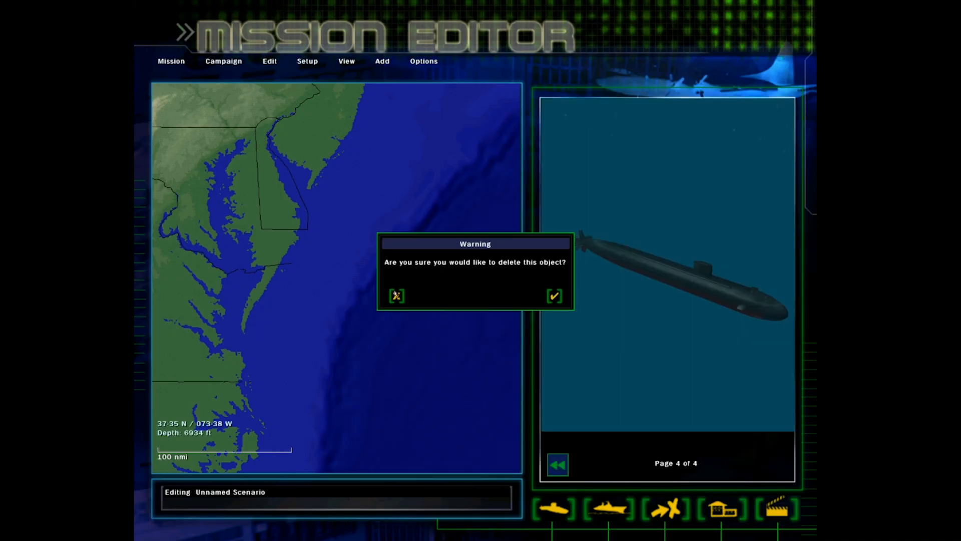
click(561, 300)
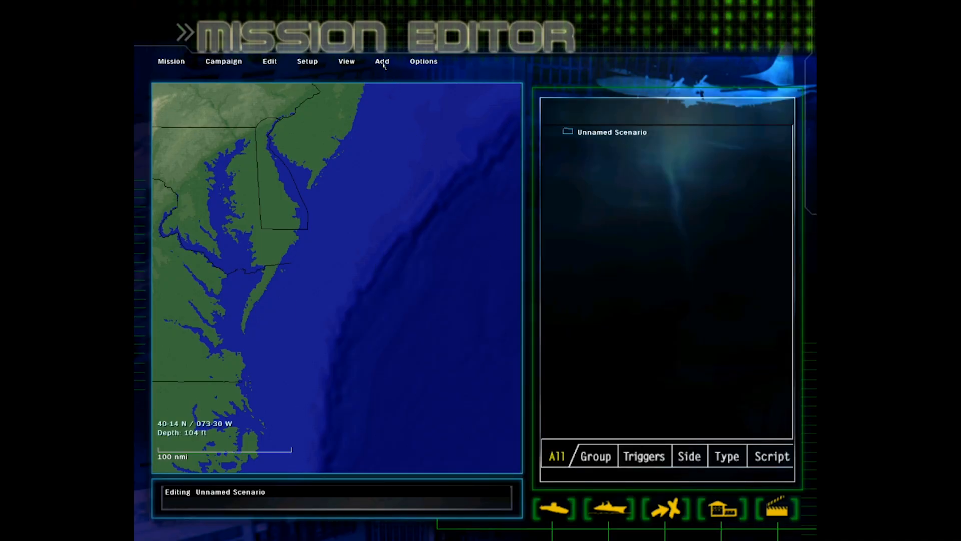
Draw a rectangular sonobuoy field over the shelf edge east of the Chesapeake Bay
click(347, 62)
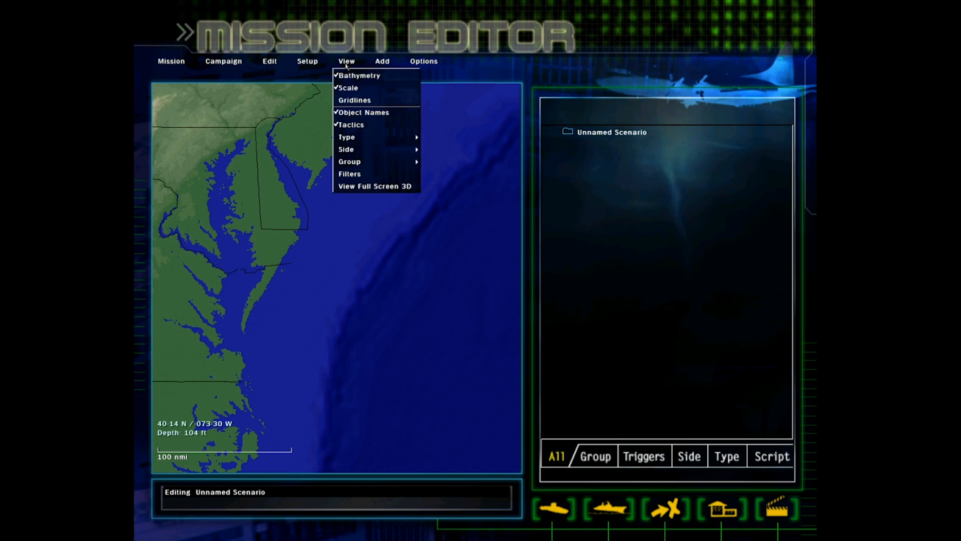
mouse_move(384, 66)
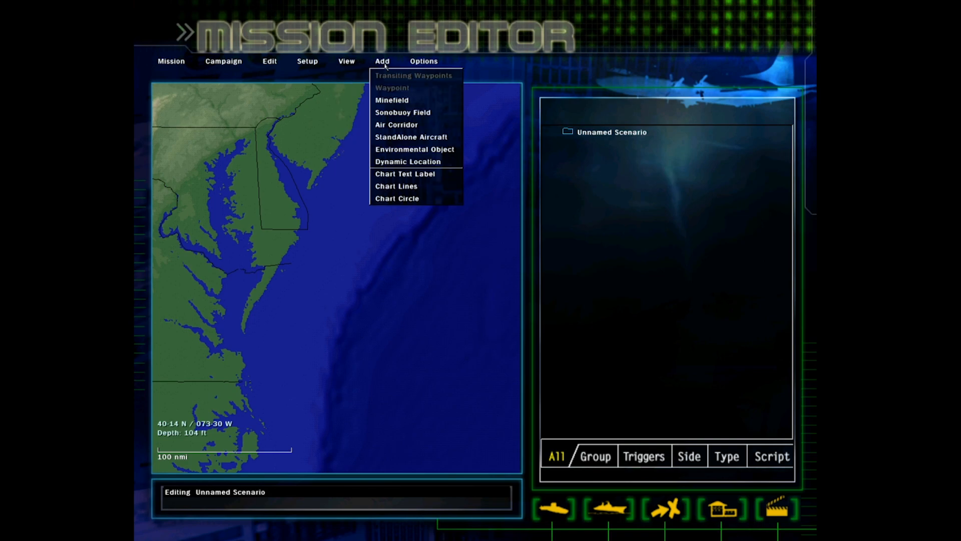
click(419, 113)
drag(327, 248, 465, 328)
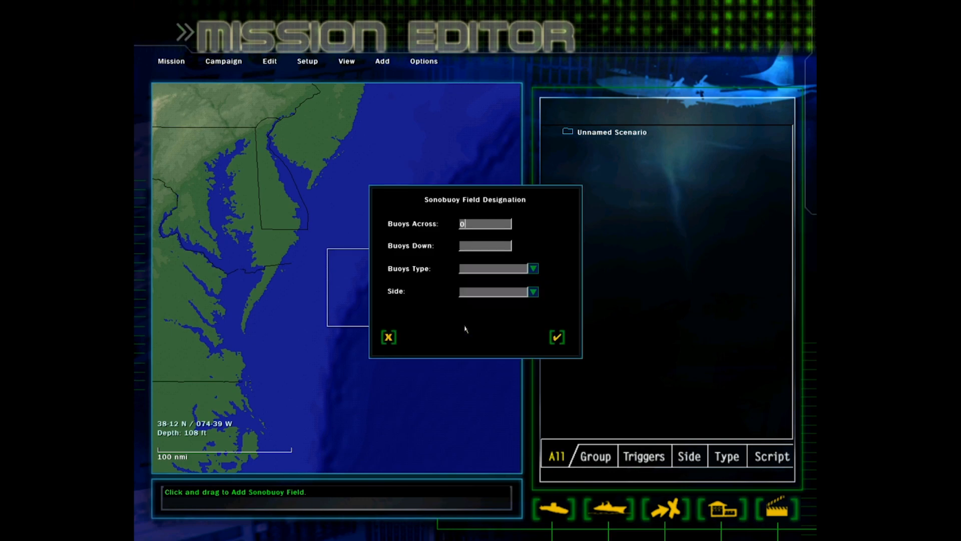
Try to create the sonobuoy field with 15 buoys across, 7 down, type LOFAR Shallow, on Side 1
click(463, 223)
text(15)
click(475, 246)
text(7)
click(533, 269)
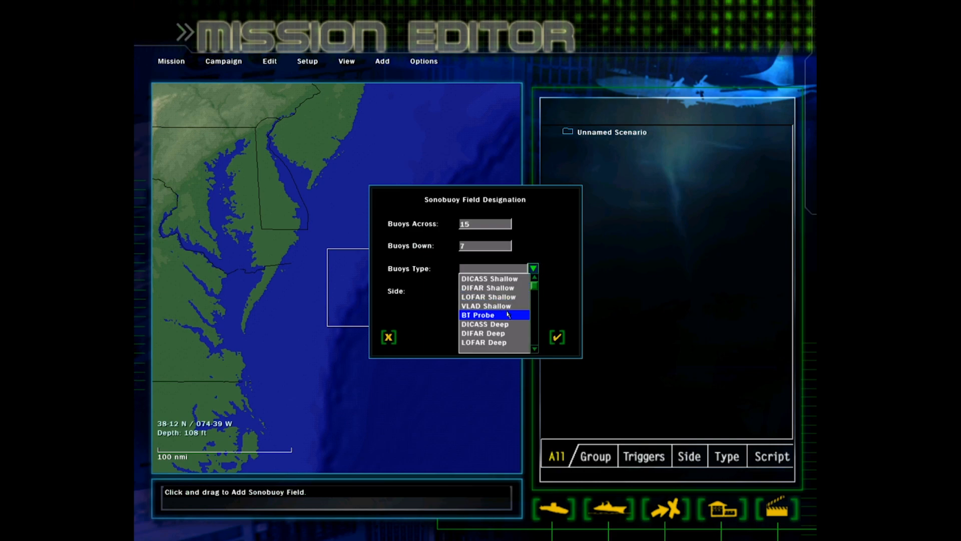
scroll(515, 308, up, 1)
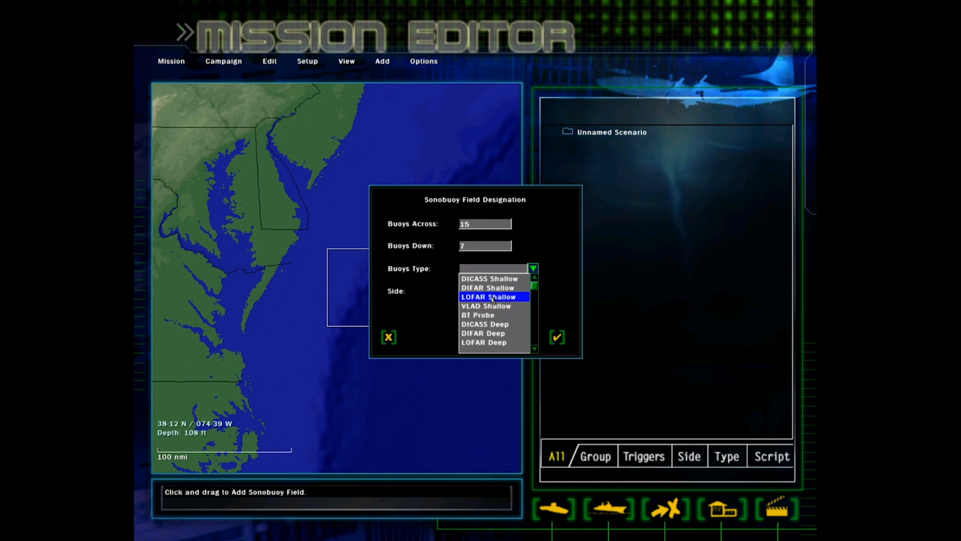
click(509, 298)
click(533, 292)
click(516, 307)
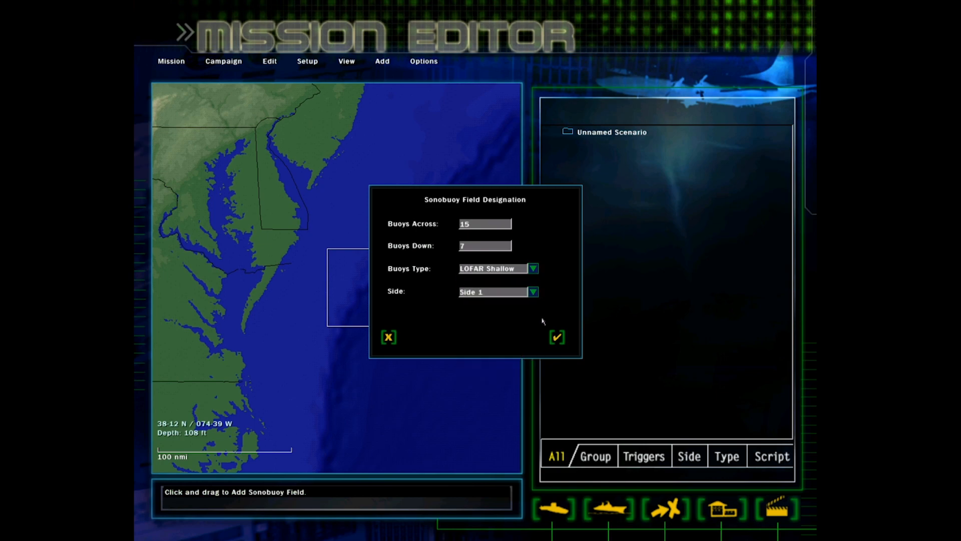
click(557, 337)
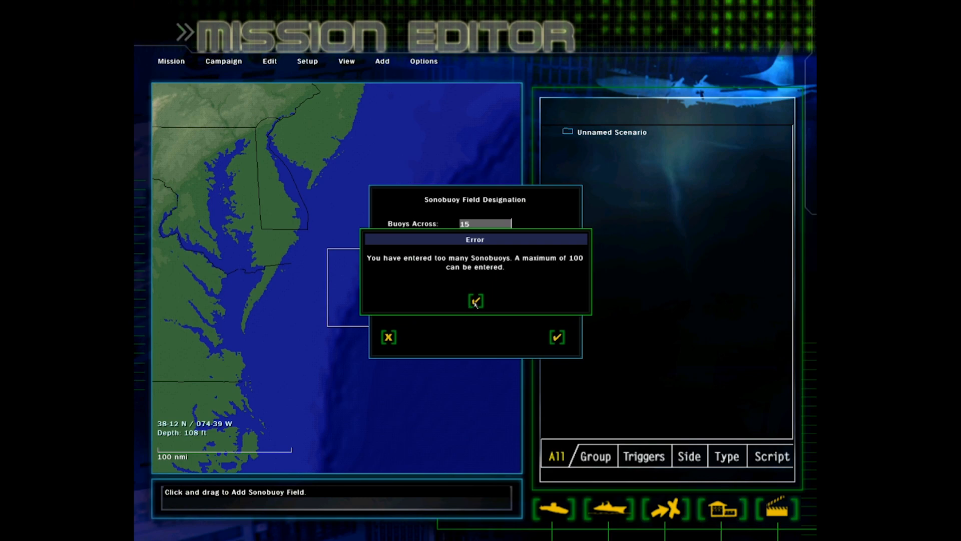
click(475, 300)
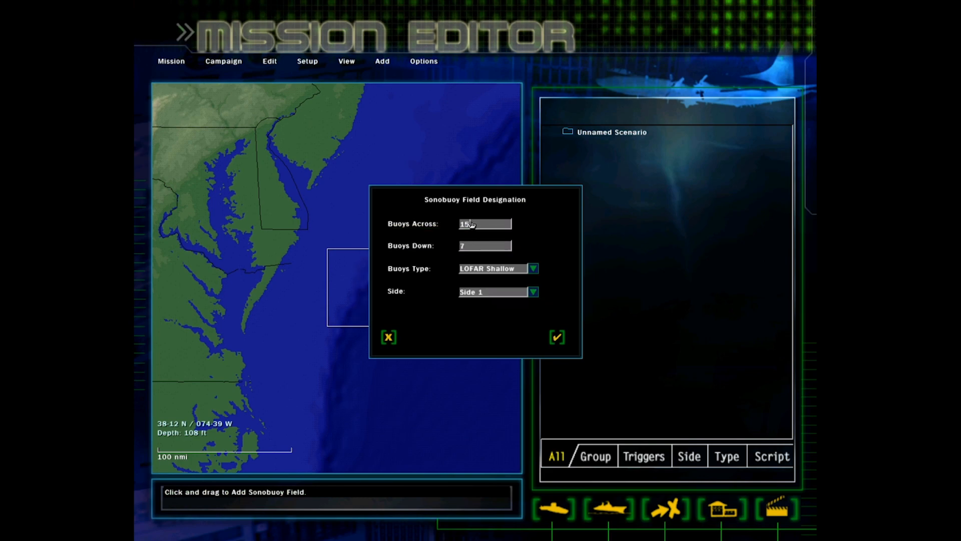
Set the sonobuoy field to 10 buoys across and 5 down, and create it
text(0)
click(475, 245)
key(BackSpace)
text(5)
click(556, 337)
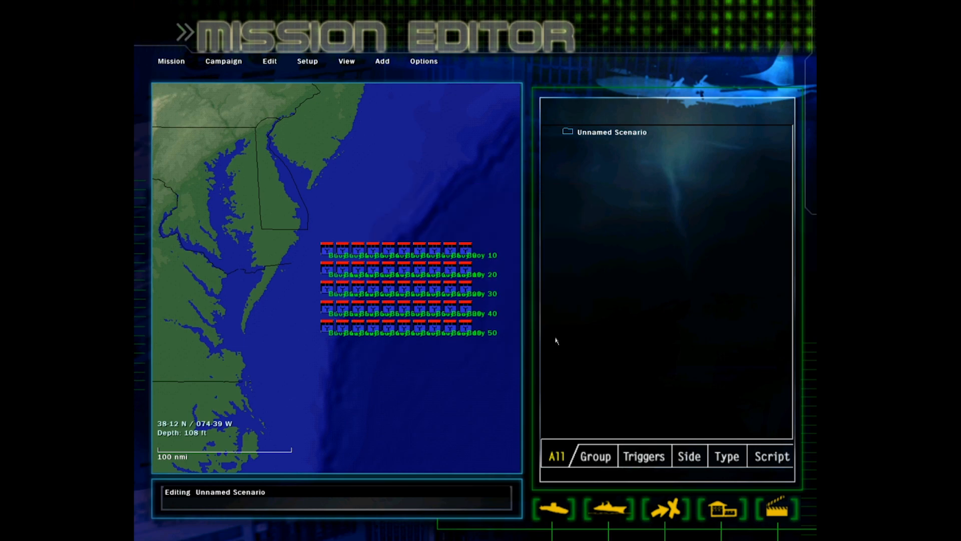
Remove the whole sonobuoy field from the map
scroll(414, 319, up, 2)
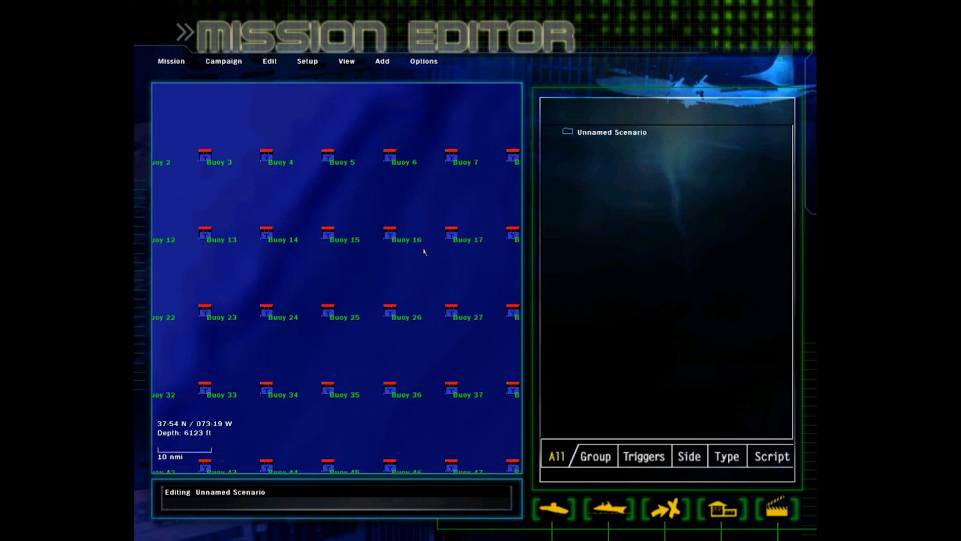
scroll(427, 259, down, 1)
scroll(231, 269, up, 1)
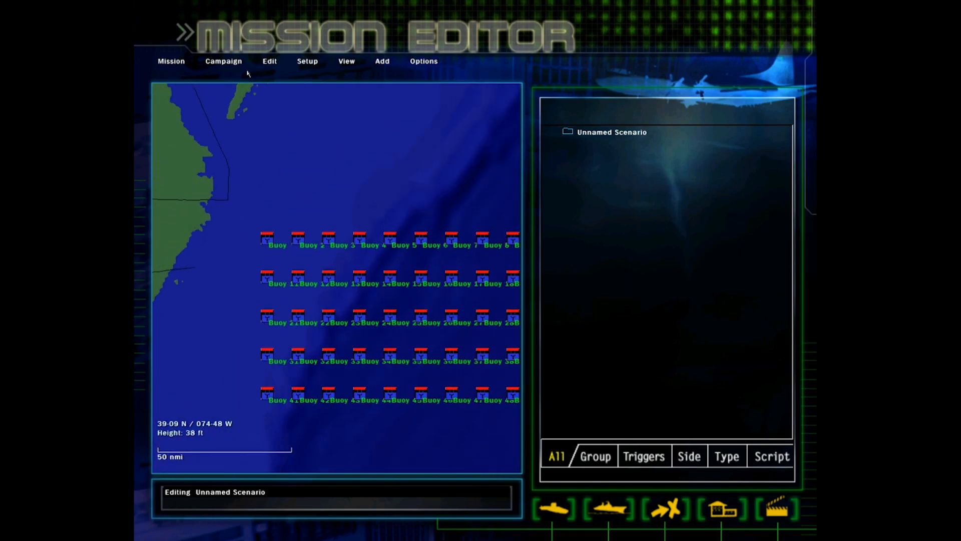
click(269, 61)
click(348, 75)
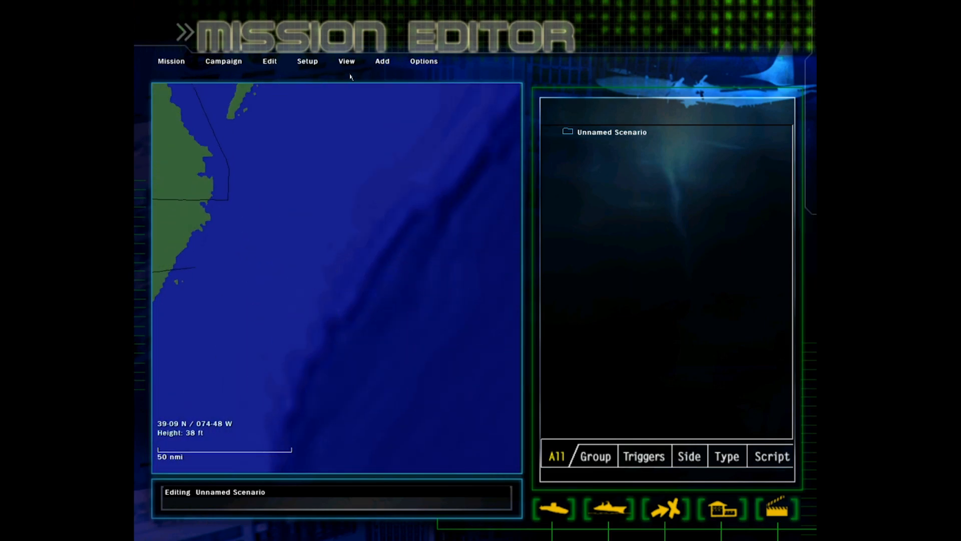
Add an air corridor running southeast from inland, across Delaware, to the open Atlantic
click(395, 61)
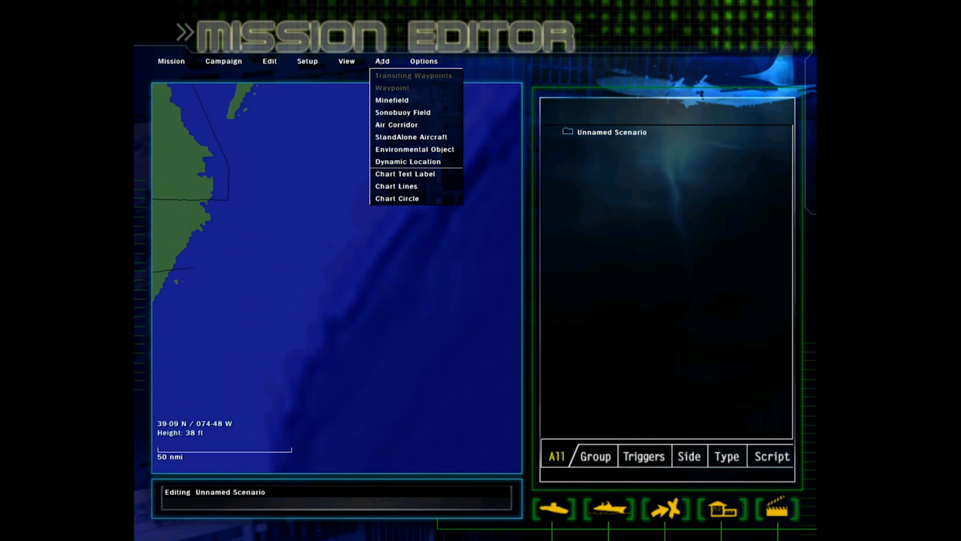
click(405, 129)
click(284, 171)
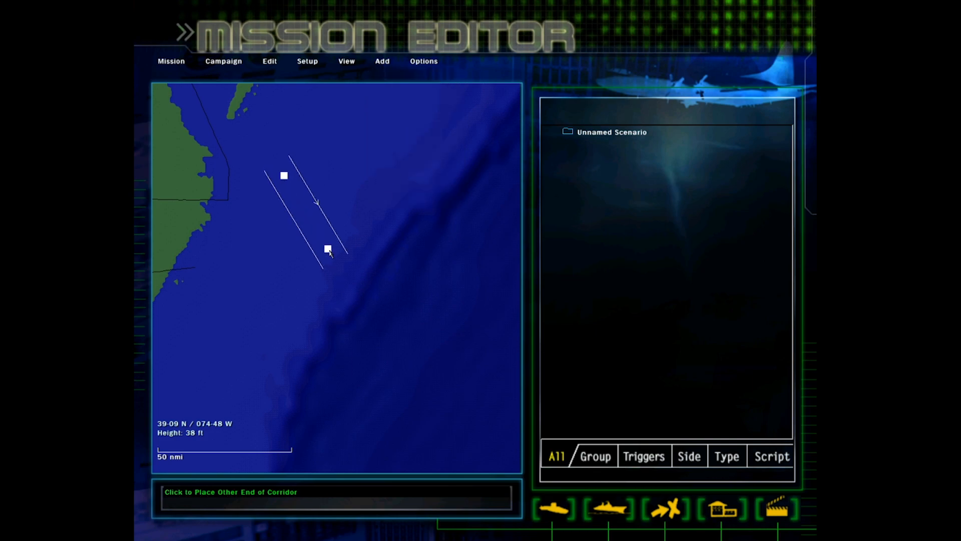
click(400, 335)
scroll(399, 301, down, 1)
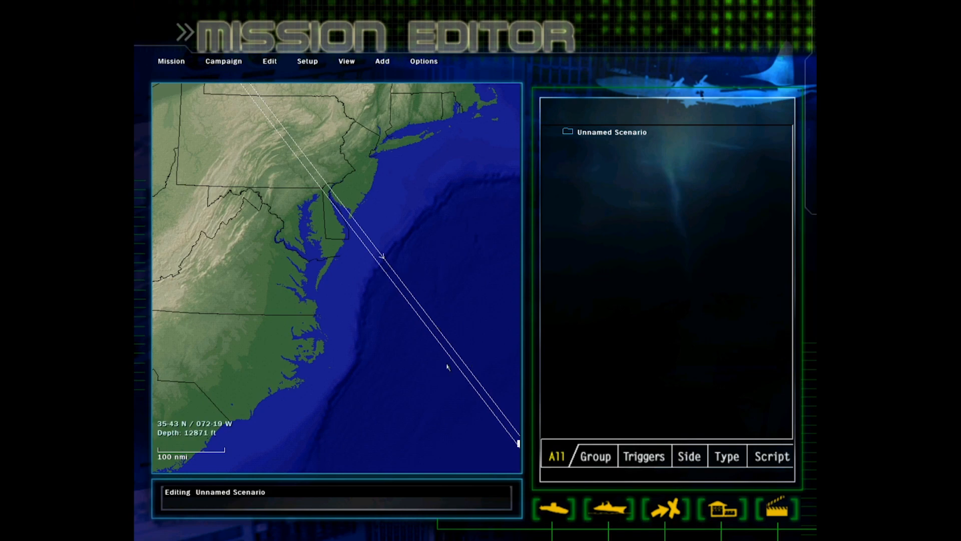
Open the air corridor's properties and review its traffic, altitude and available aircraft settings
click(518, 443)
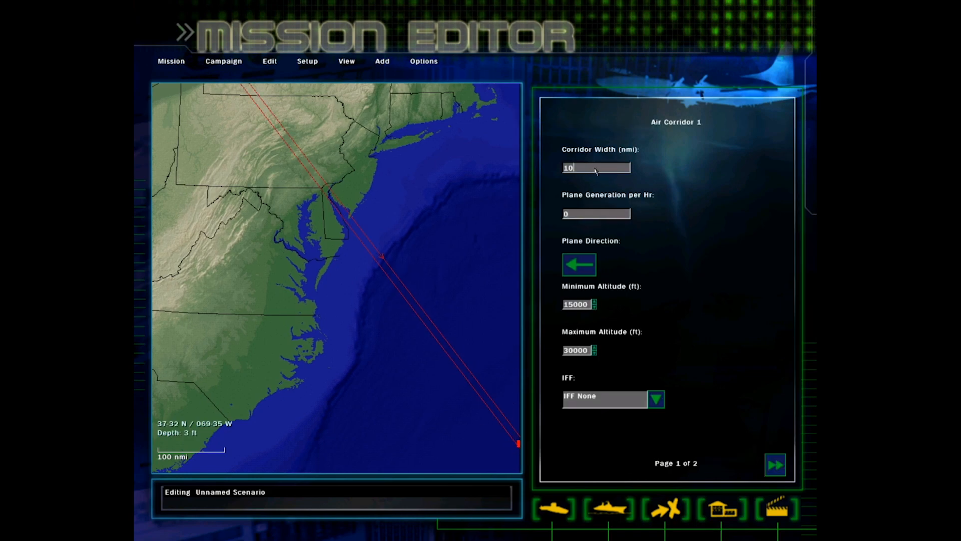
click(591, 216)
click(773, 463)
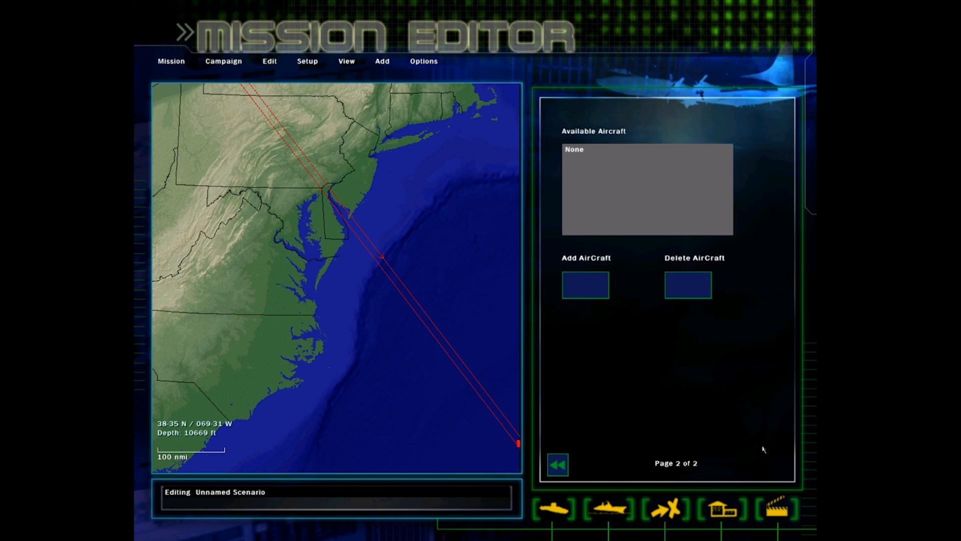
click(563, 460)
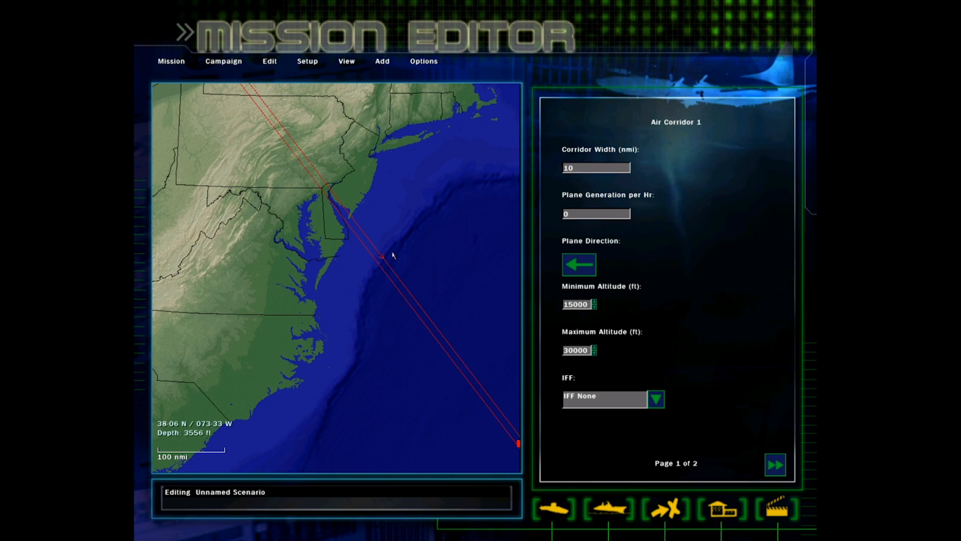
Remove the air corridor from the map
key(Delete)
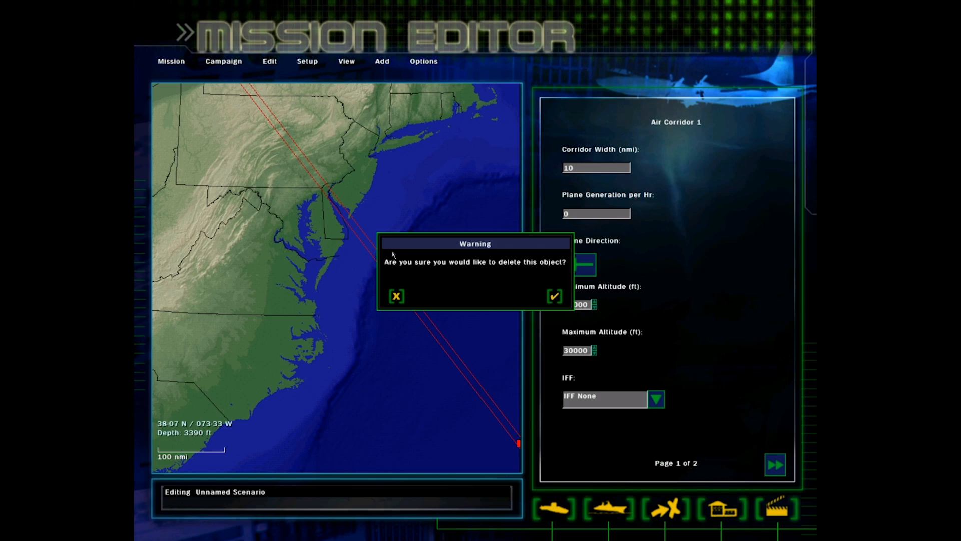
click(550, 297)
Begin adding a standalone aircraft and set its country to United States
click(383, 63)
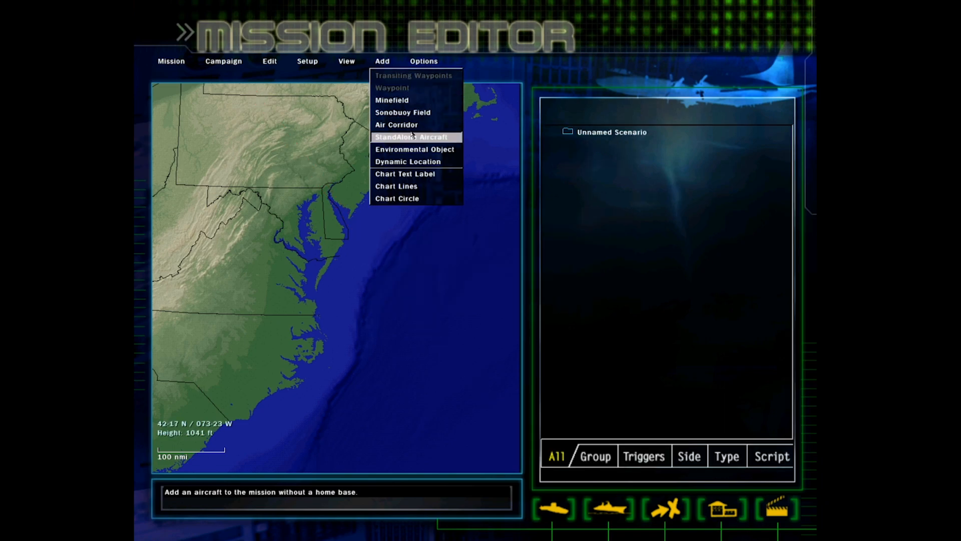
click(430, 137)
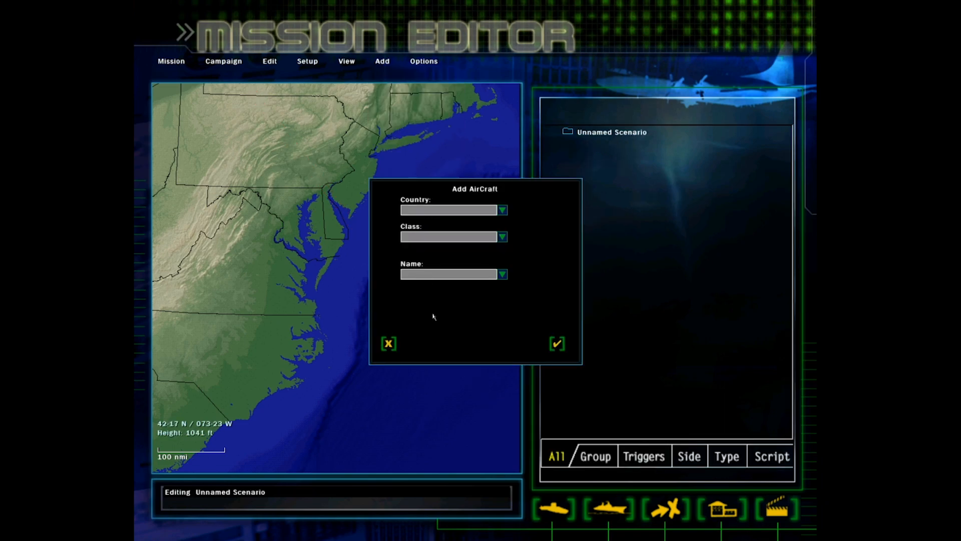
click(502, 210)
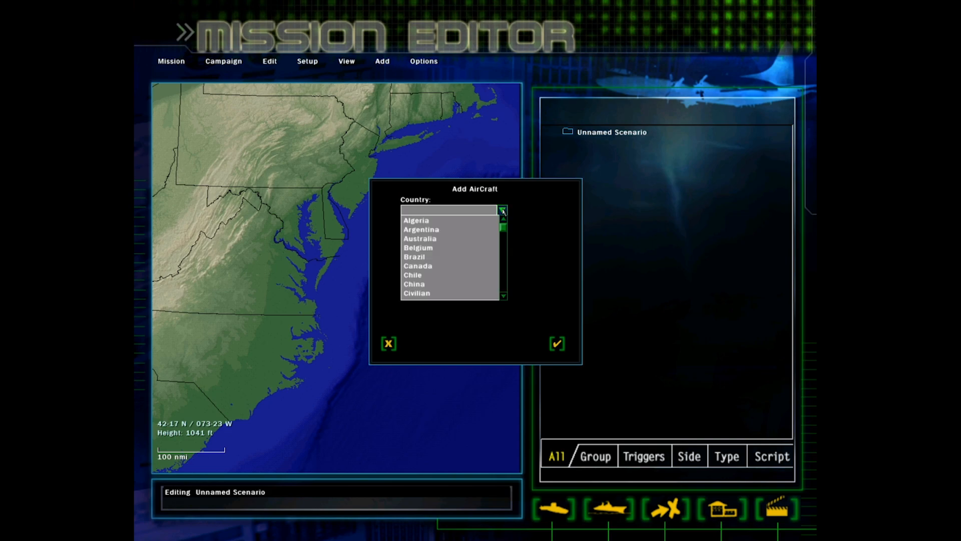
click(503, 212)
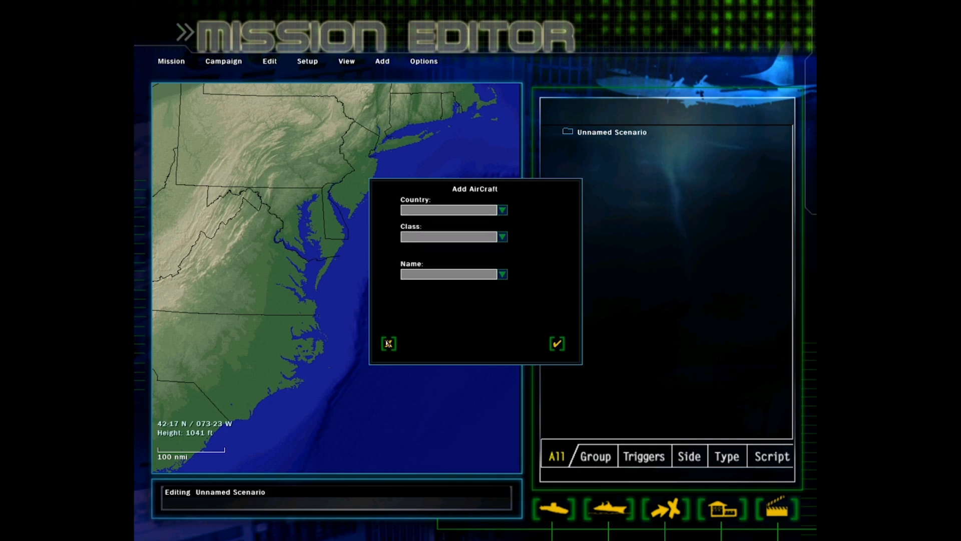
click(502, 210)
drag(505, 227, 504, 298)
click(428, 284)
Choose P-8A Poseidon as the aircraft's class and name, and place it offshore just east of Delaware
click(503, 237)
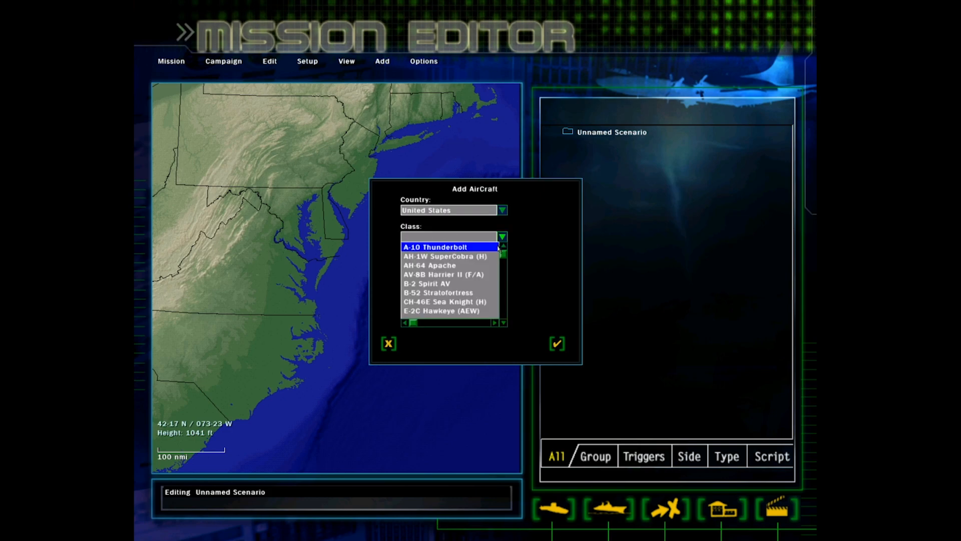
scroll(473, 275, down, 2)
scroll(473, 274, down, 7)
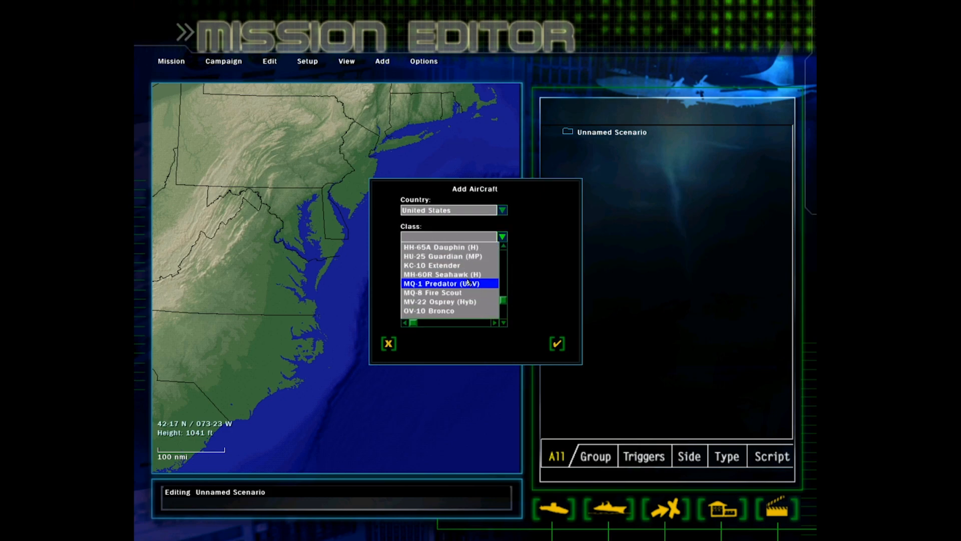
click(468, 301)
click(502, 237)
click(458, 293)
click(503, 274)
click(481, 283)
click(556, 343)
click(376, 244)
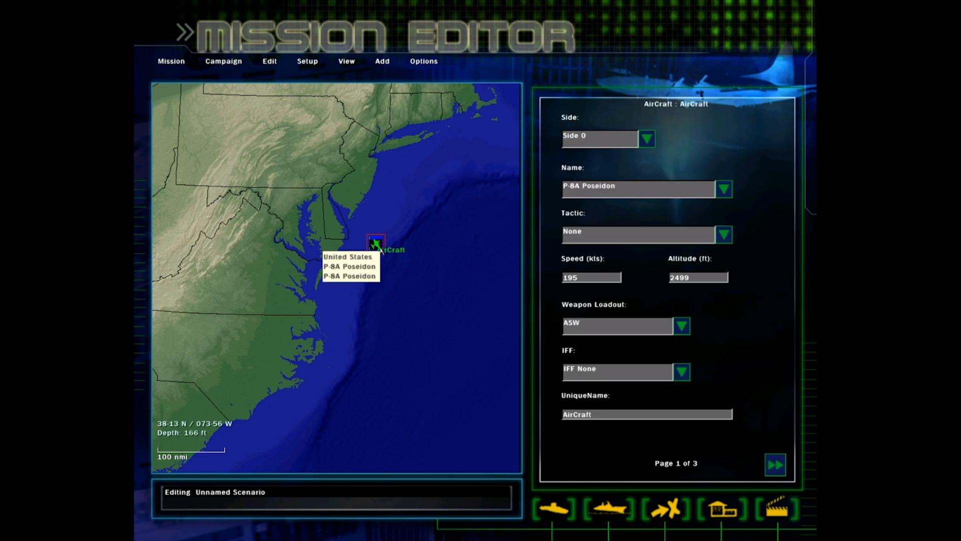
Delete the P-8A Poseidon aircraft from the map
key(Delete)
click(552, 295)
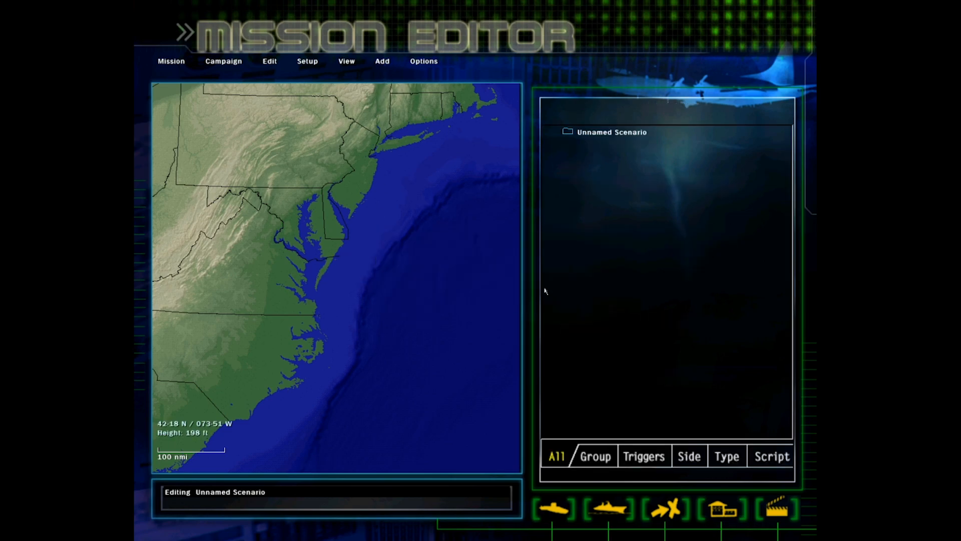
Add an environmental object in the ocean southeast of Delaware and choose Iceberg25 as its name
click(382, 63)
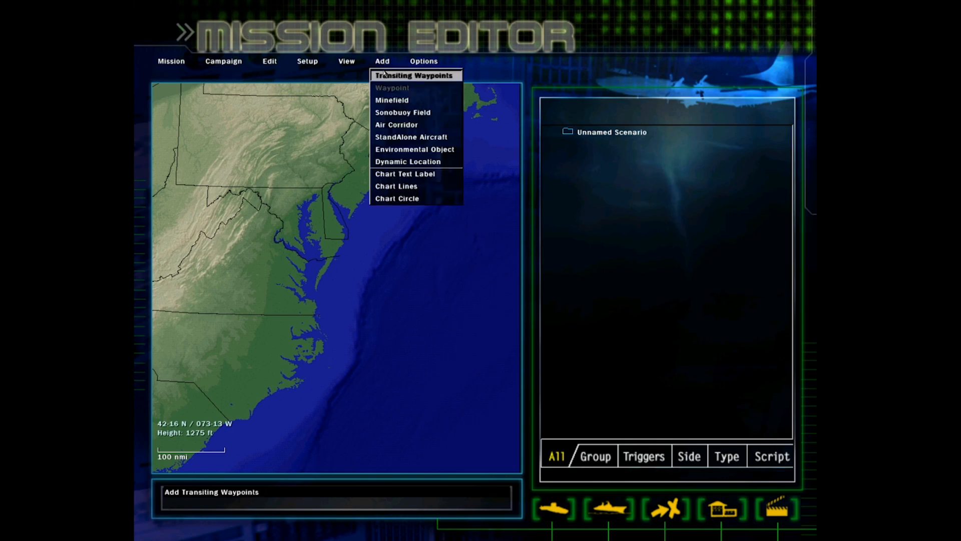
click(416, 149)
click(390, 256)
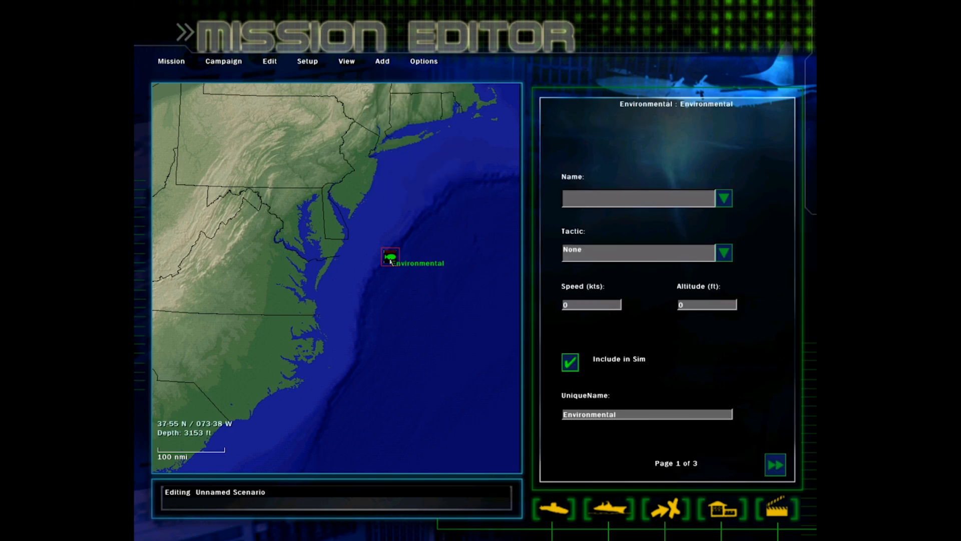
click(724, 198)
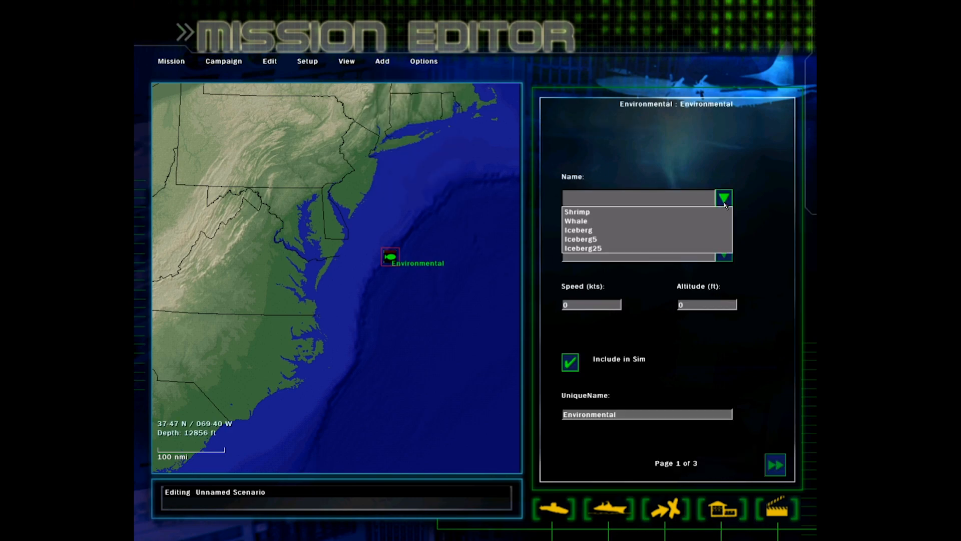
click(612, 250)
Delete the environmental object from the map
click(390, 256)
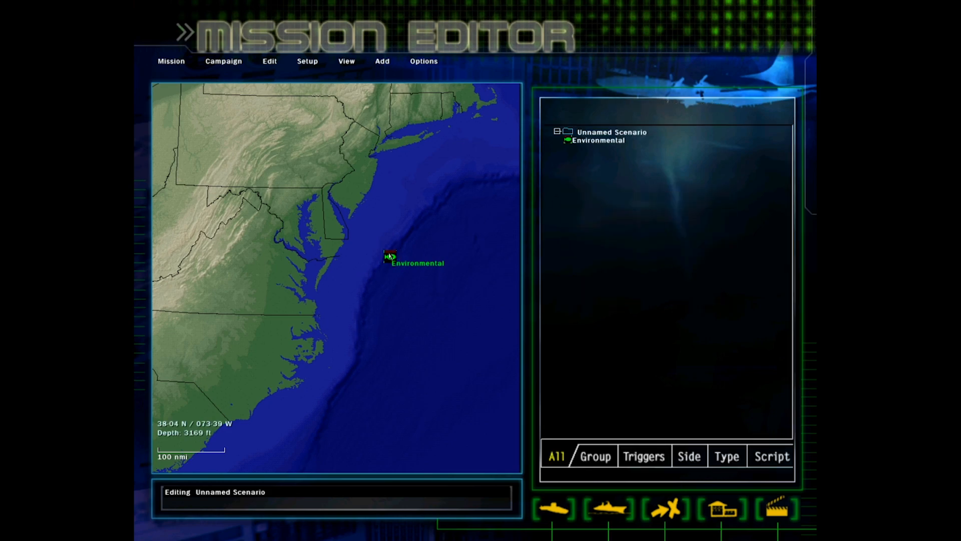
key(Delete)
click(553, 294)
Place a dynamic location just off the Delaware coast and review its object, generation and location assignment settings
click(382, 61)
click(396, 161)
click(366, 245)
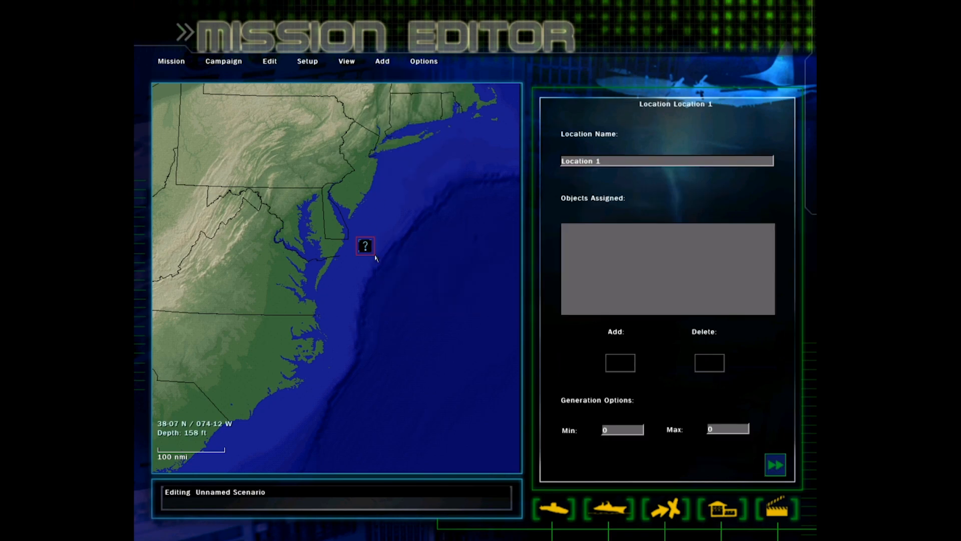
click(783, 468)
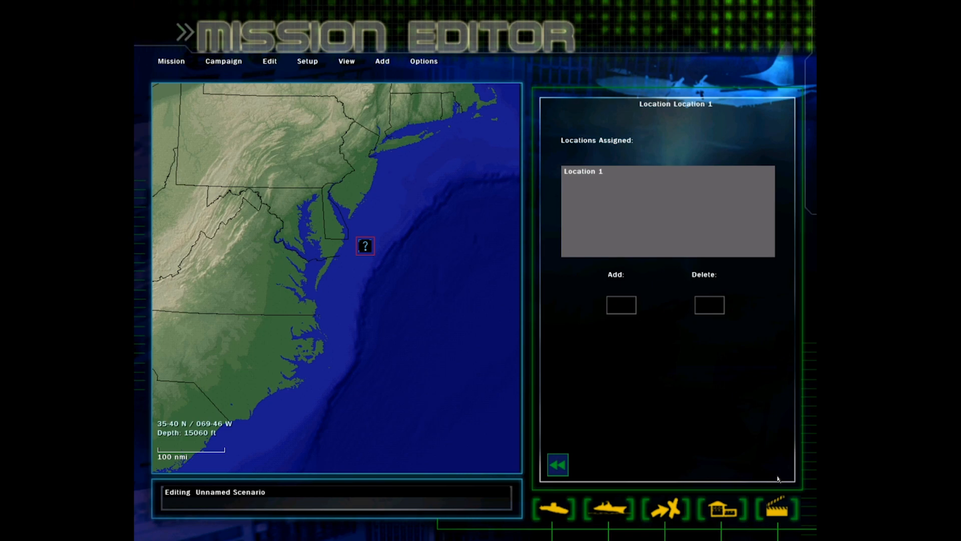
click(559, 465)
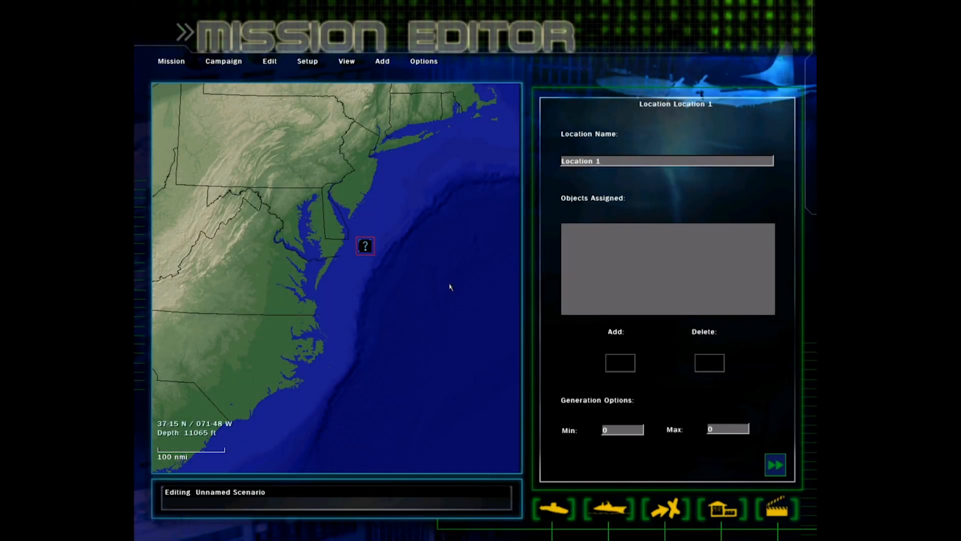
click(420, 248)
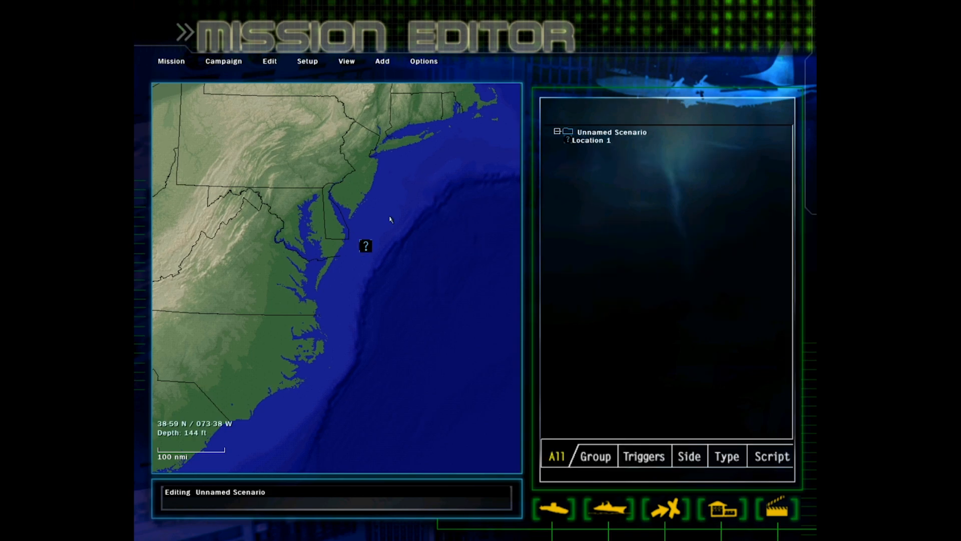
click(368, 249)
click(368, 253)
Place two more dynamic locations in the Atlantic, progressively farther southeast of the first one
click(374, 64)
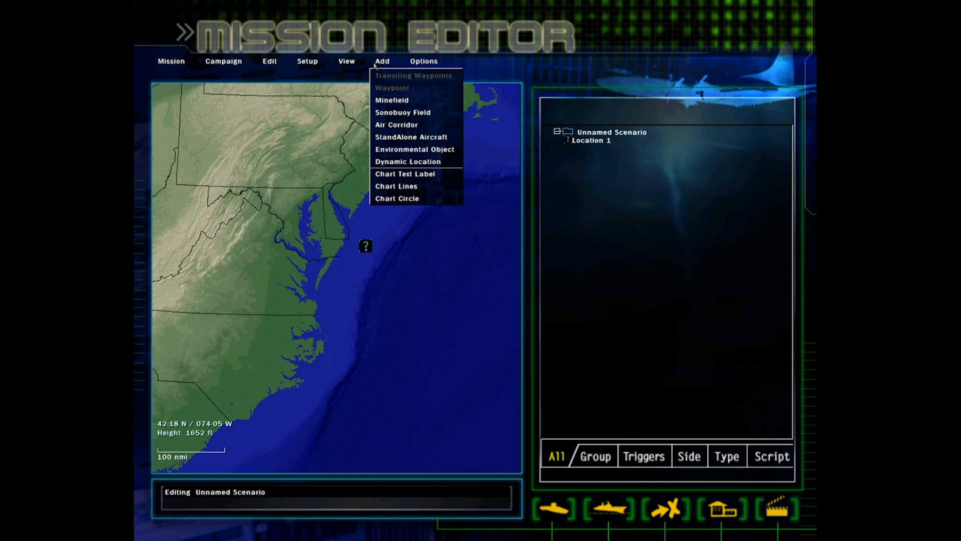
click(408, 162)
click(382, 290)
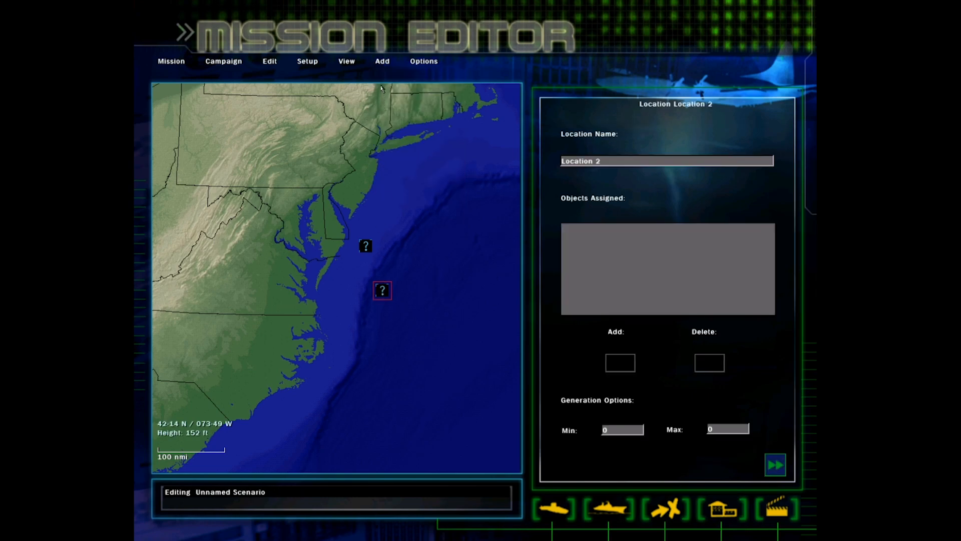
click(383, 64)
click(408, 161)
click(428, 311)
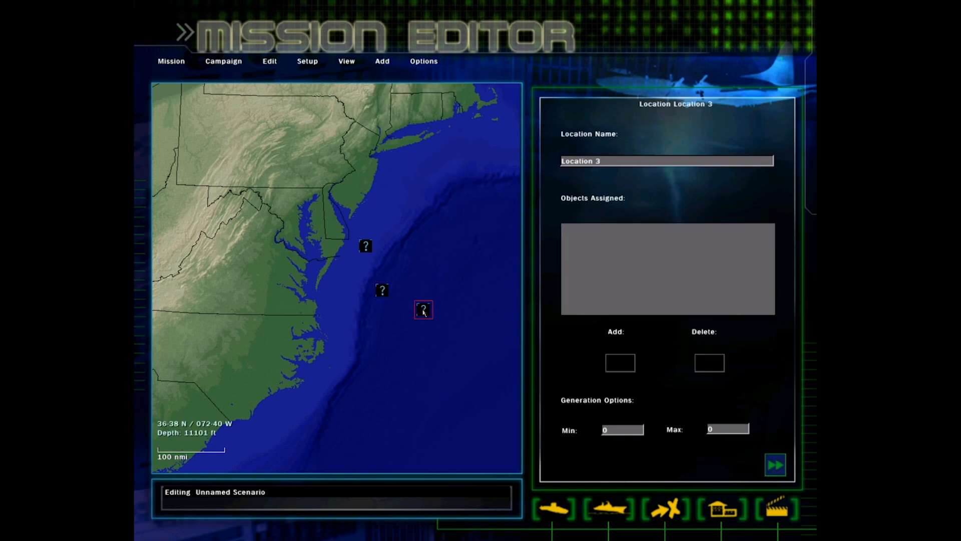
click(420, 185)
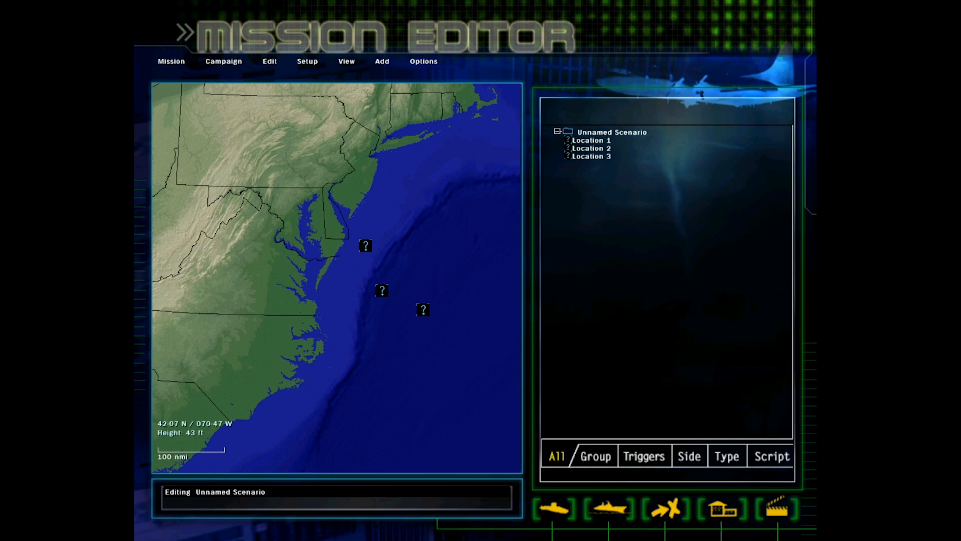
Delete all three dynamic locations from the map
click(365, 246)
key(Delete)
key(Return)
click(382, 290)
key(Delete)
key(Return)
click(423, 310)
key(Delete)
key(Return)
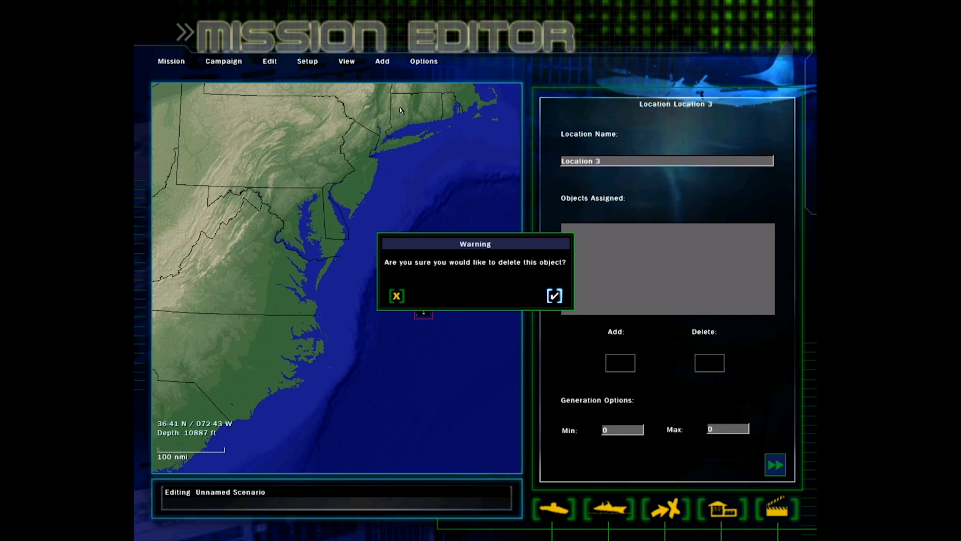
Open the dynamic group creation settings and examine the choices for what the group applies to
click(383, 62)
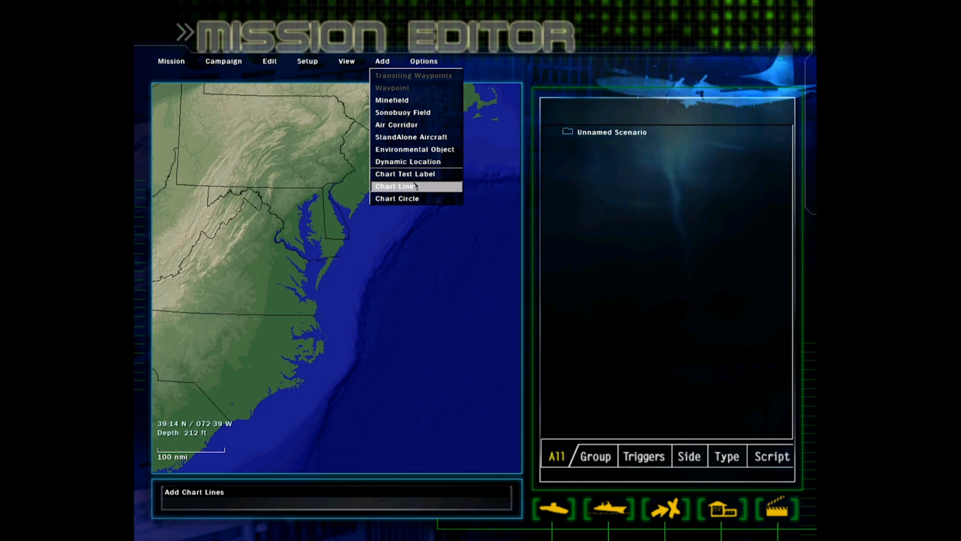
mouse_move(425, 67)
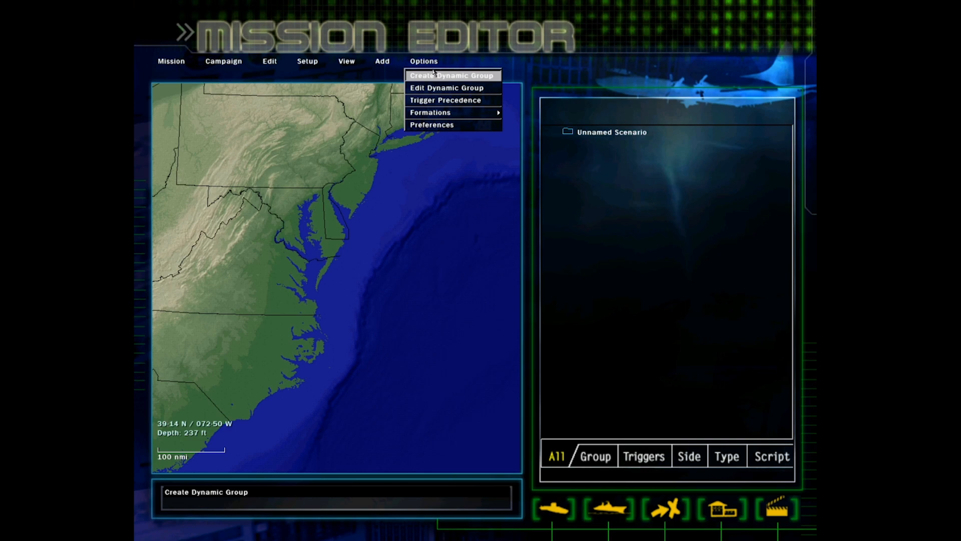
click(434, 76)
click(532, 232)
click(528, 245)
click(532, 232)
click(523, 244)
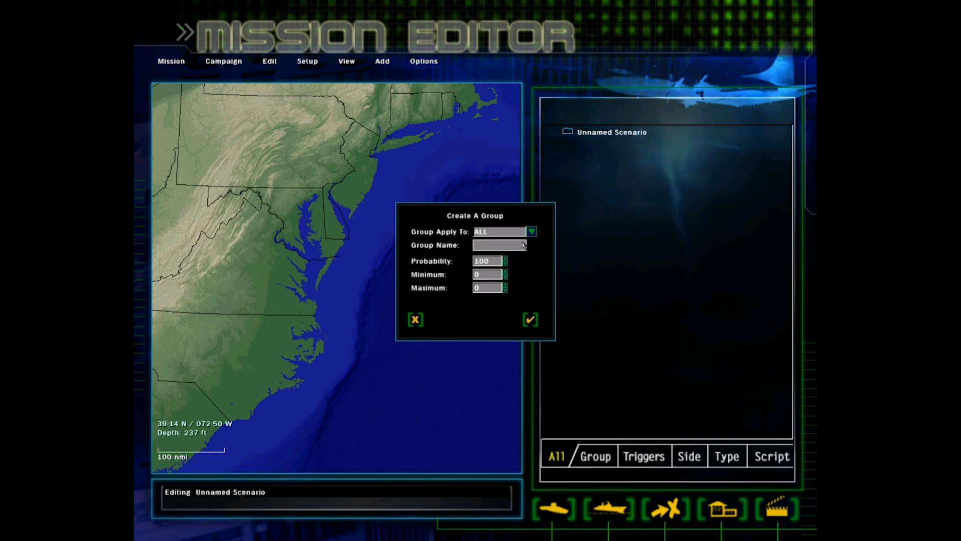
click(532, 232)
click(529, 234)
Review the new group's probability, minimum and maximum settings, and close without creating the group
click(490, 259)
drag(492, 261, 475, 265)
click(490, 290)
click(492, 275)
click(490, 289)
click(416, 319)
Open the dynamic group editor to view its sorting, add and delete options, and close it without changes
click(422, 63)
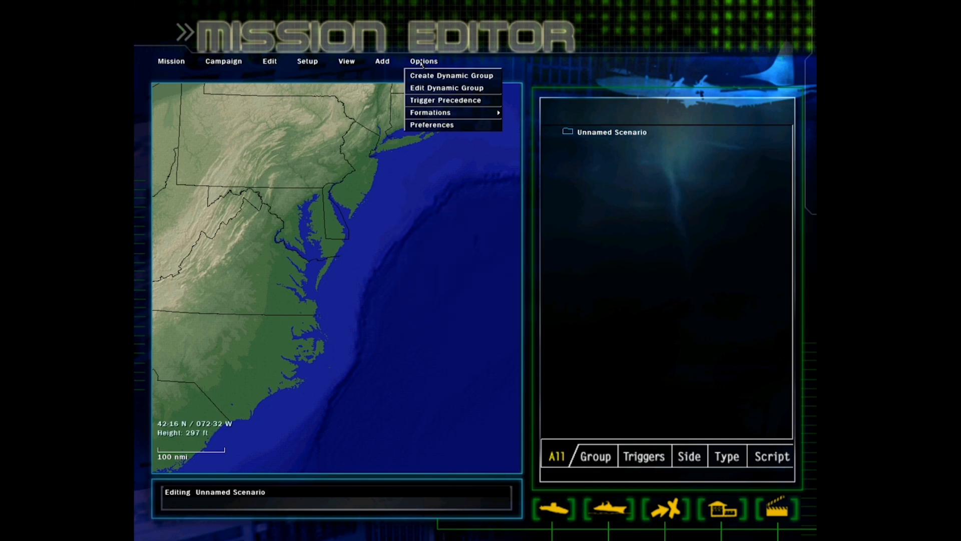
click(422, 88)
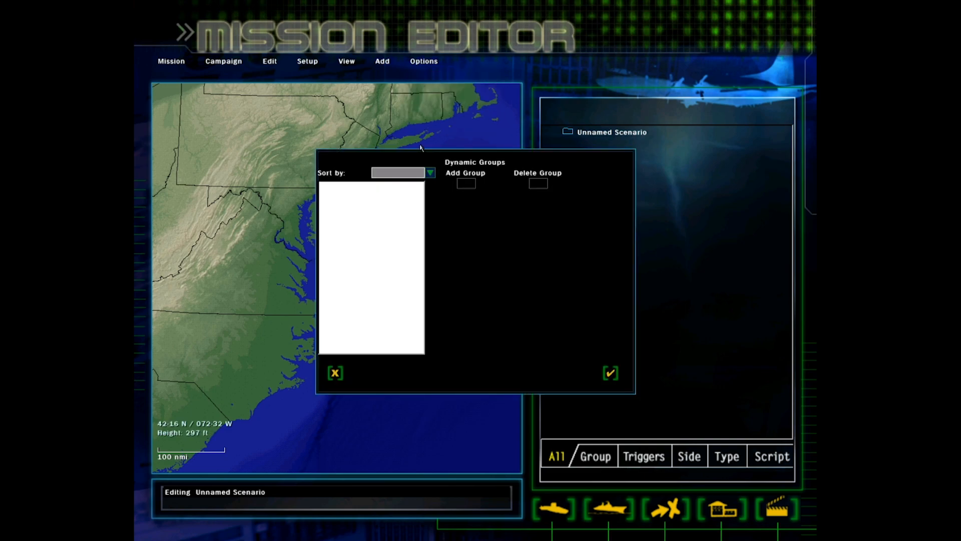
click(335, 373)
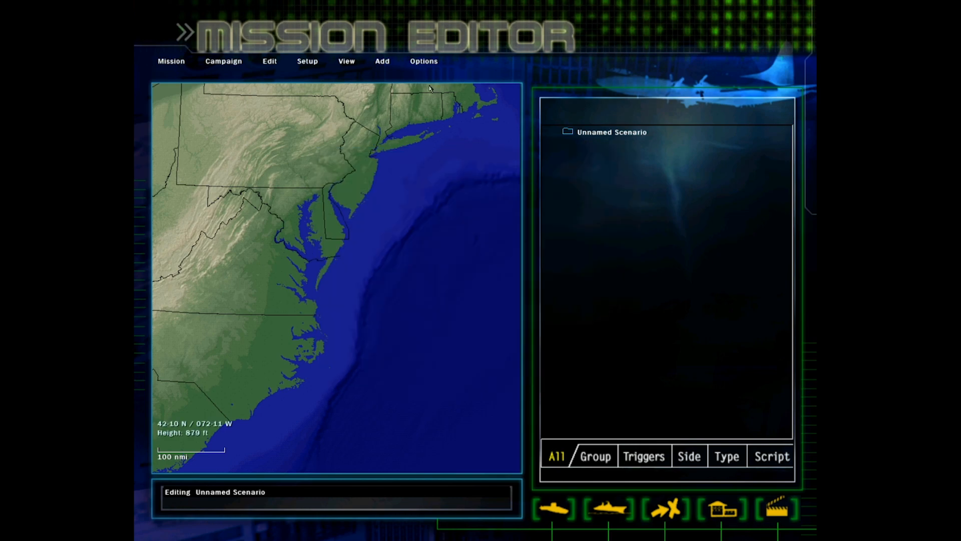
Open the trigger precedence settings, read the explanation of ordering goals, and close them
click(424, 61)
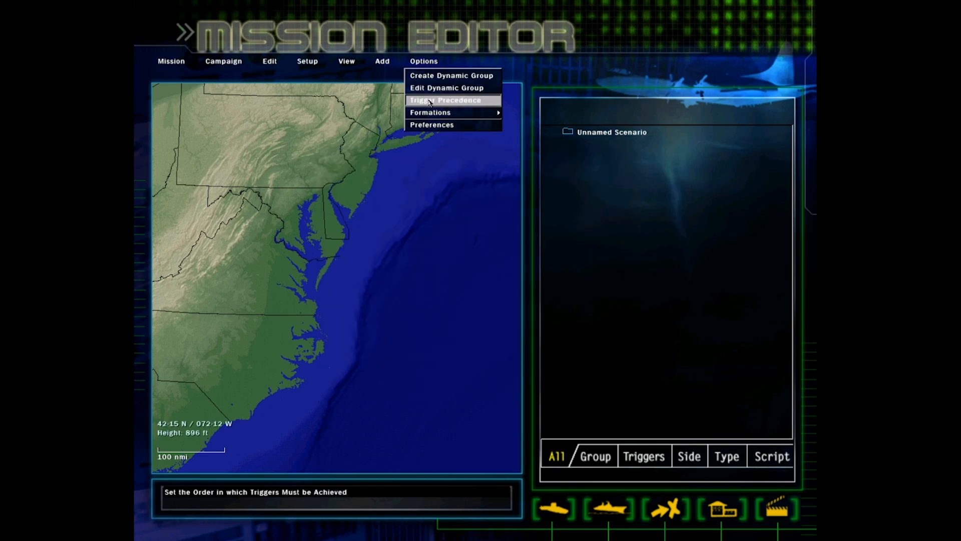
click(430, 102)
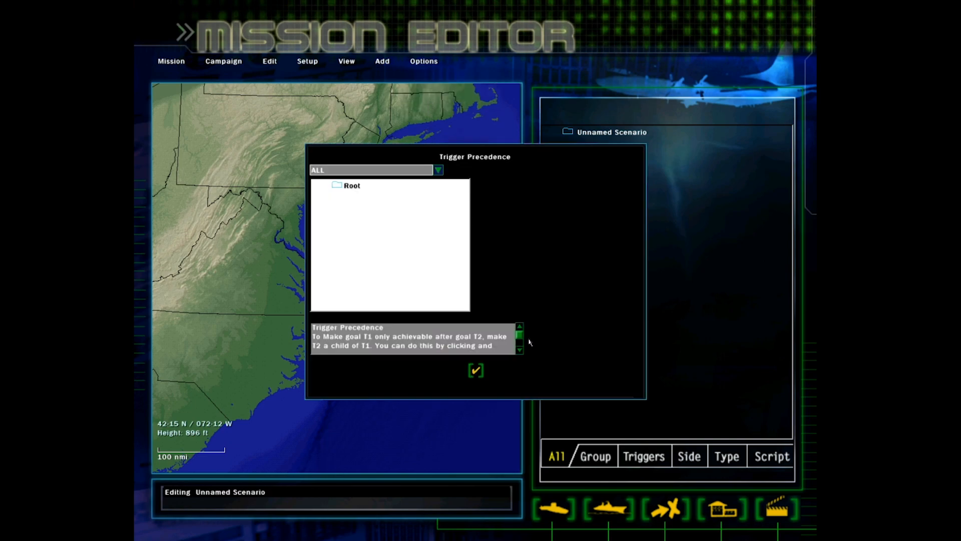
mouse_move(520, 336)
mouse_down()
mouse_move(521, 348)
mouse_move(520, 329)
mouse_up()
mouse_move(521, 337)
mouse_down()
mouse_move(521, 349)
mouse_move(521, 334)
mouse_up()
click(475, 371)
Zoom the map in on the Delaware and New Jersey coast
click(429, 61)
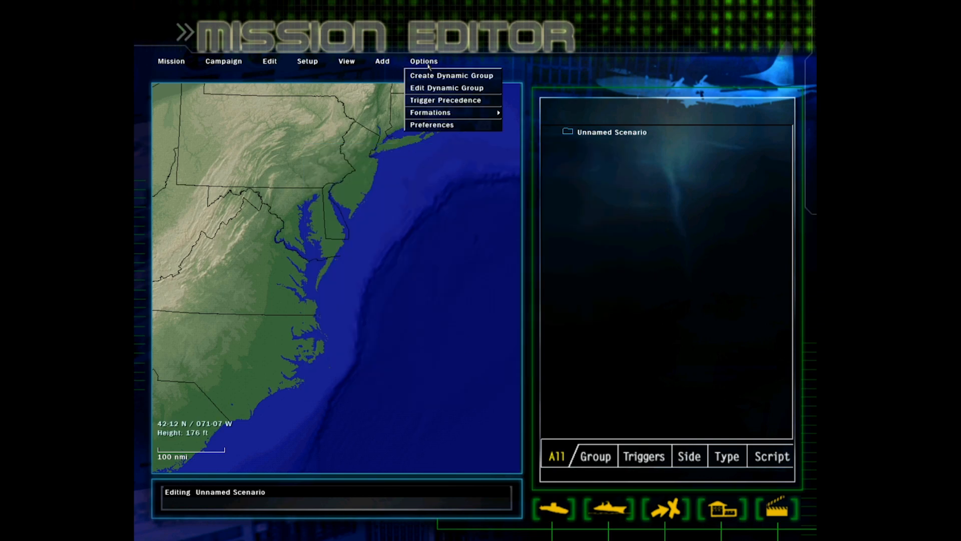
click(334, 306)
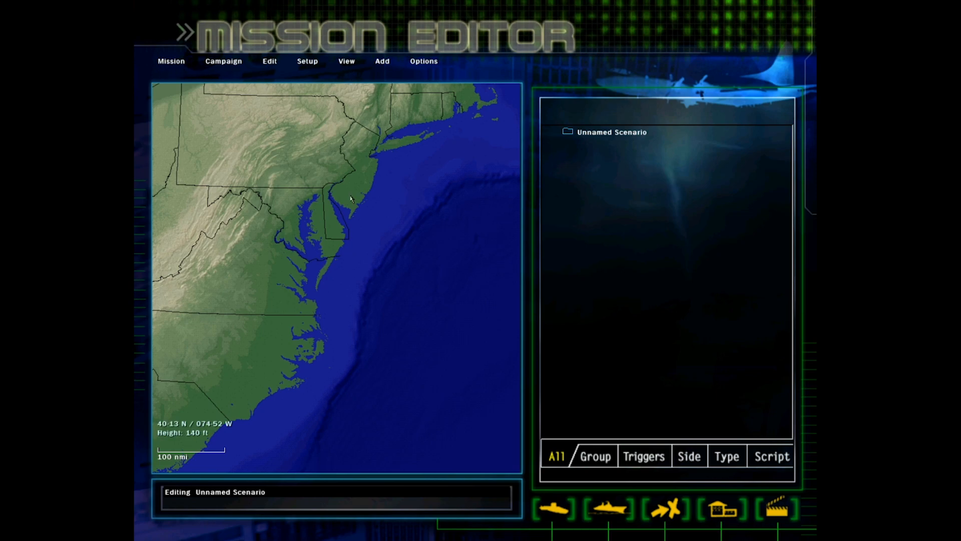
scroll(352, 310, up, 1)
key(Left)
key(Up)
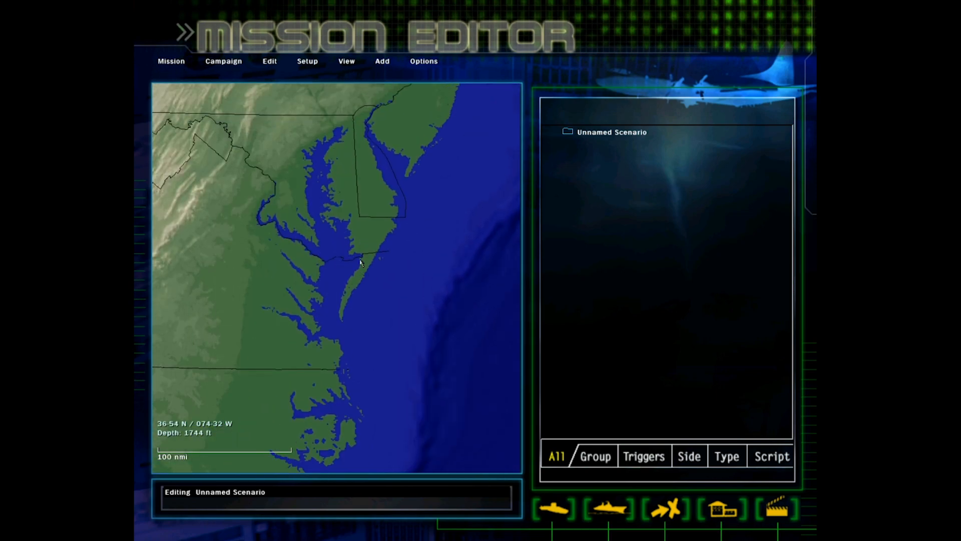
key(Right)
key(Up)
Browse the scenario's object list by group, triggers and type, and return it to showing all objects
click(584, 459)
click(638, 458)
click(611, 457)
click(626, 457)
click(729, 462)
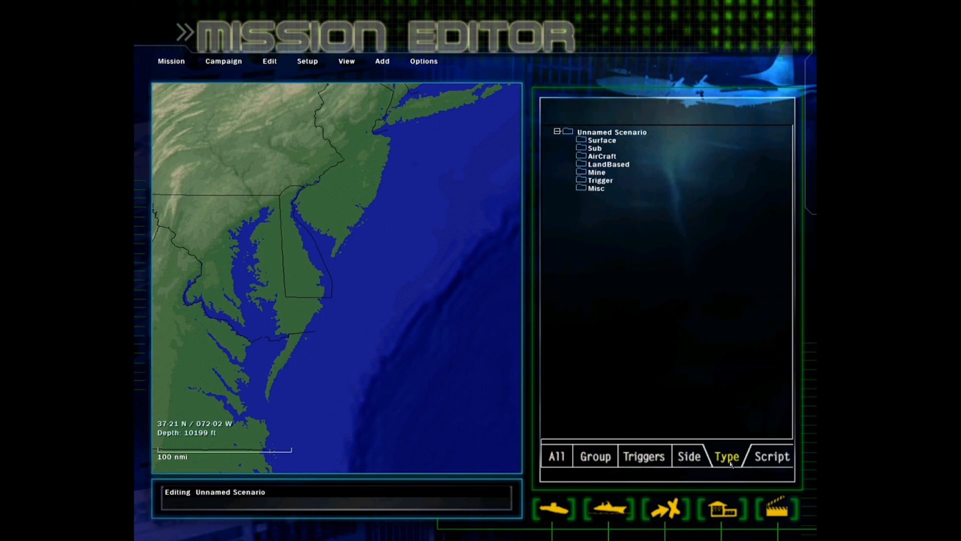
click(561, 454)
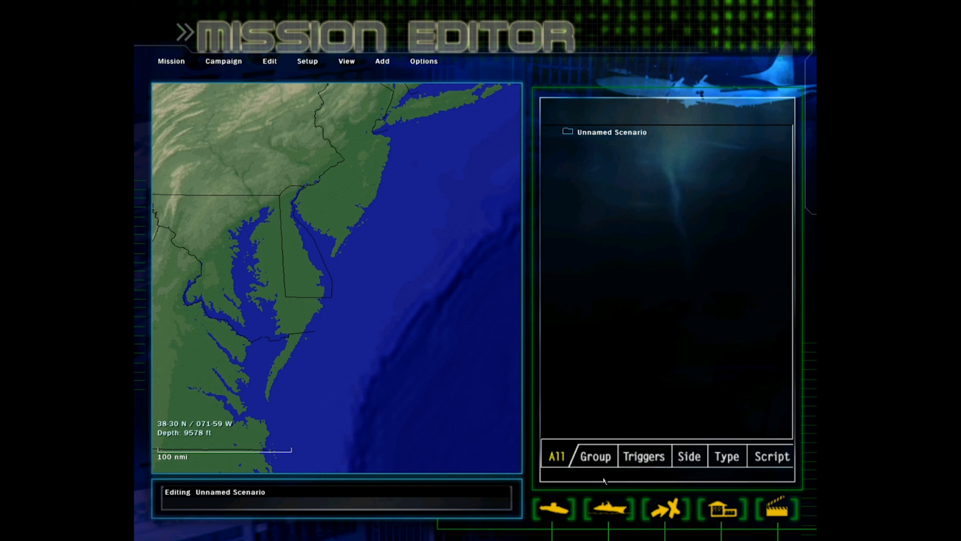
Browse the scenario's object list by group, triggers, side, type and script
click(601, 462)
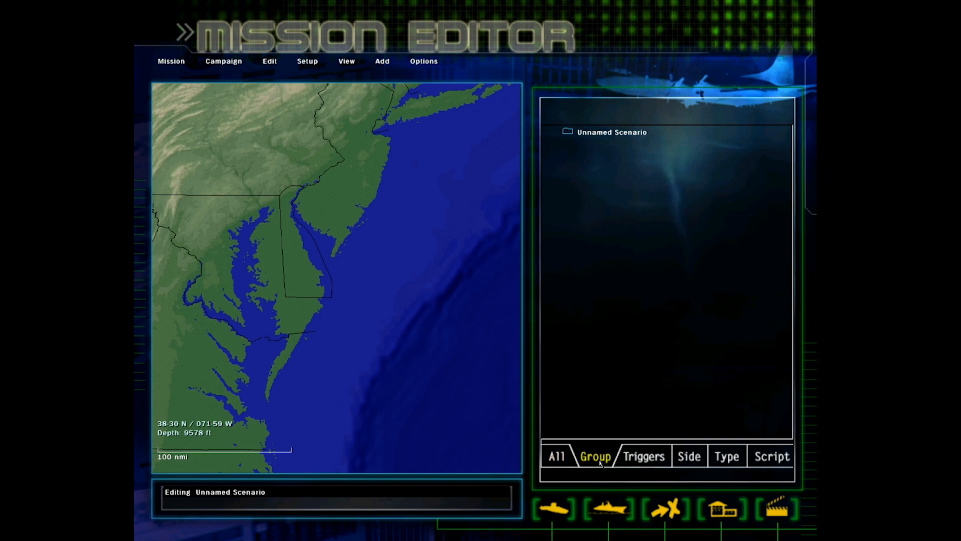
click(645, 461)
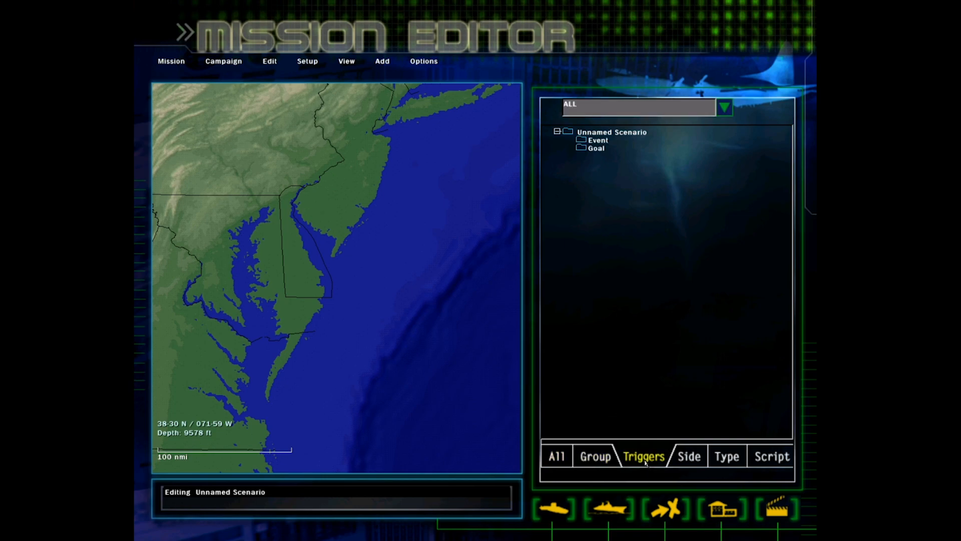
click(702, 463)
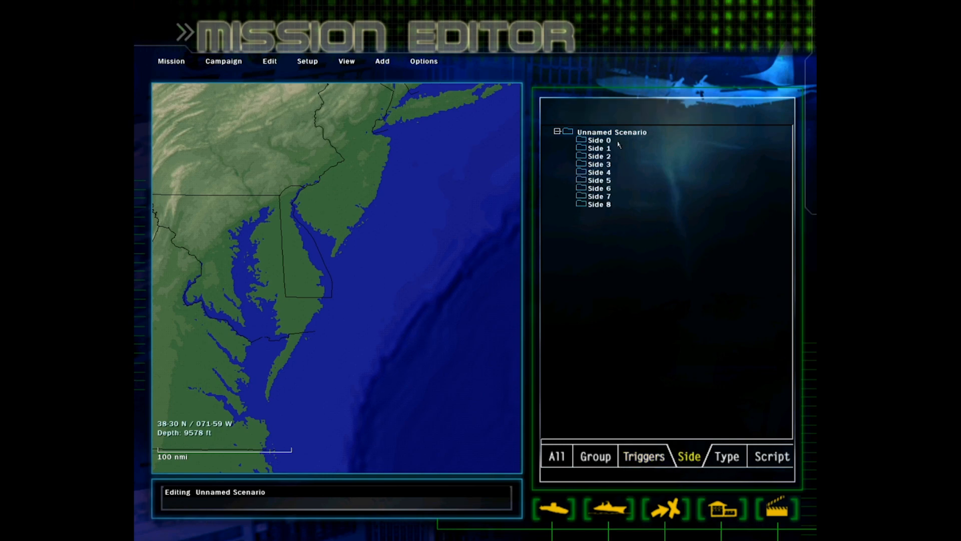
click(731, 457)
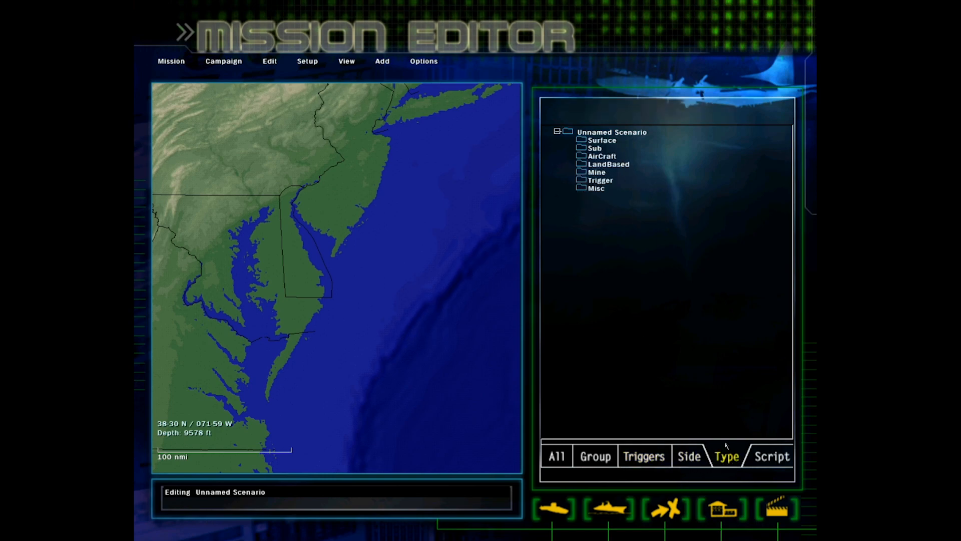
click(600, 141)
click(604, 157)
click(774, 458)
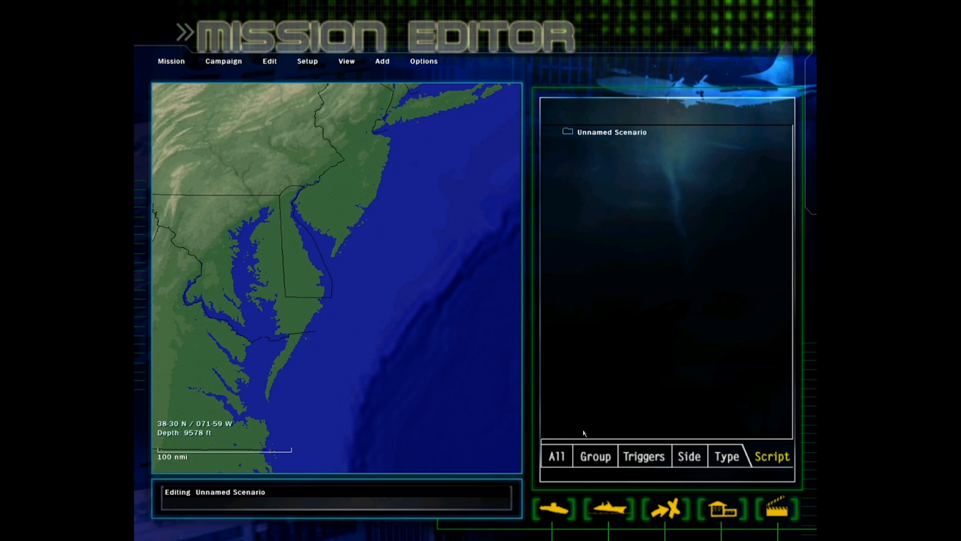
Place a new submarine in the Atlantic off the Delaware coast and select it
scroll(408, 314, down, 1)
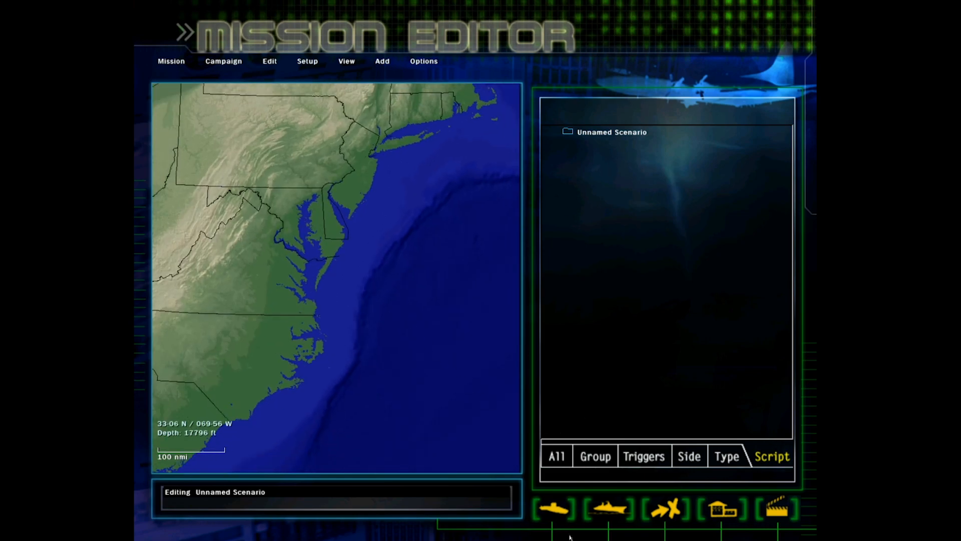
click(553, 508)
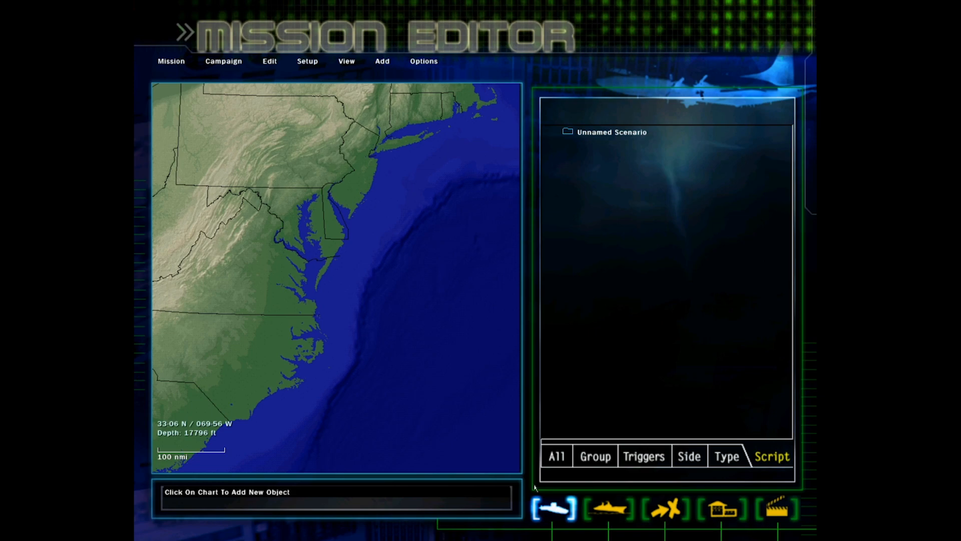
click(395, 257)
click(390, 258)
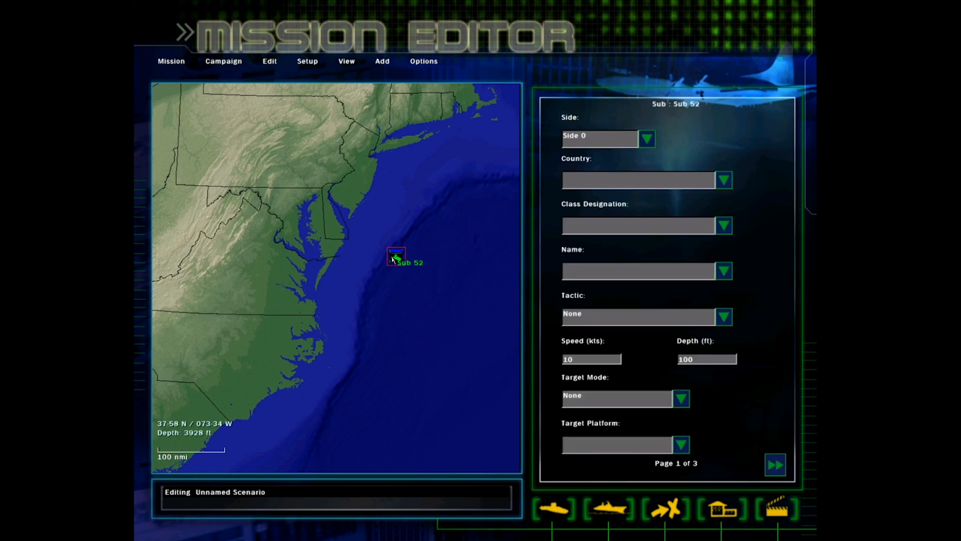
Set the submarine's country to Italy and its class designation to TYPE 212 SSK
click(724, 181)
scroll(644, 235, down, 5)
click(639, 241)
click(721, 228)
click(687, 247)
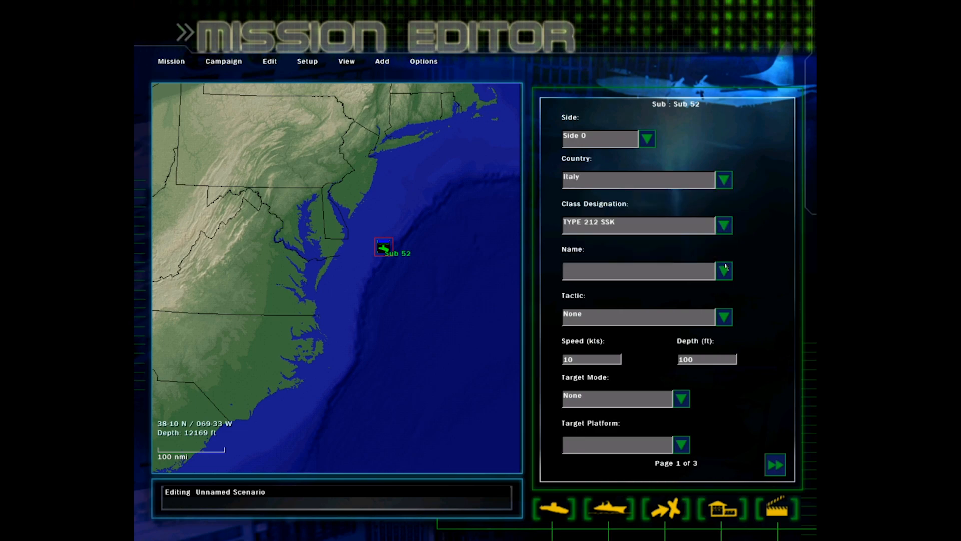
Review the submarine's available names and tactics and its speed and depth settings without changing them
click(725, 273)
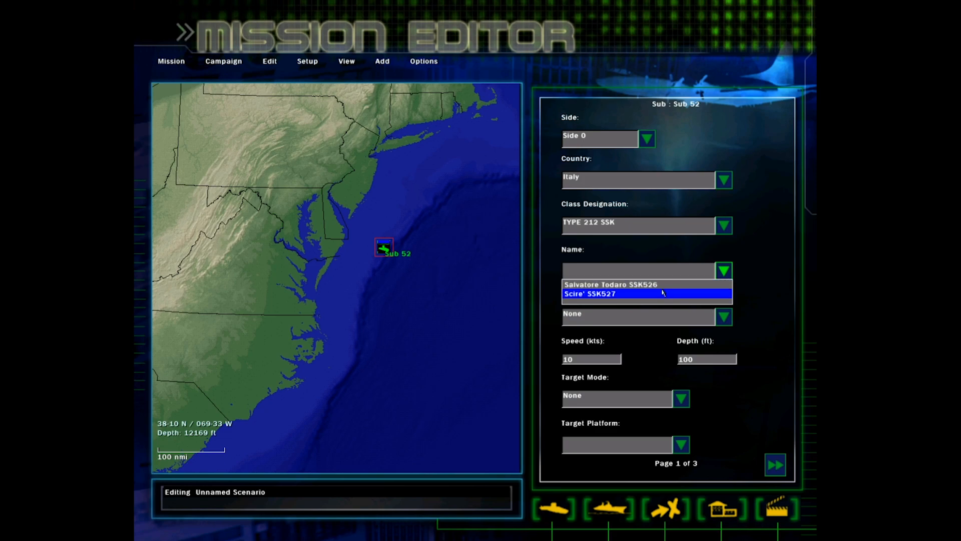
click(725, 268)
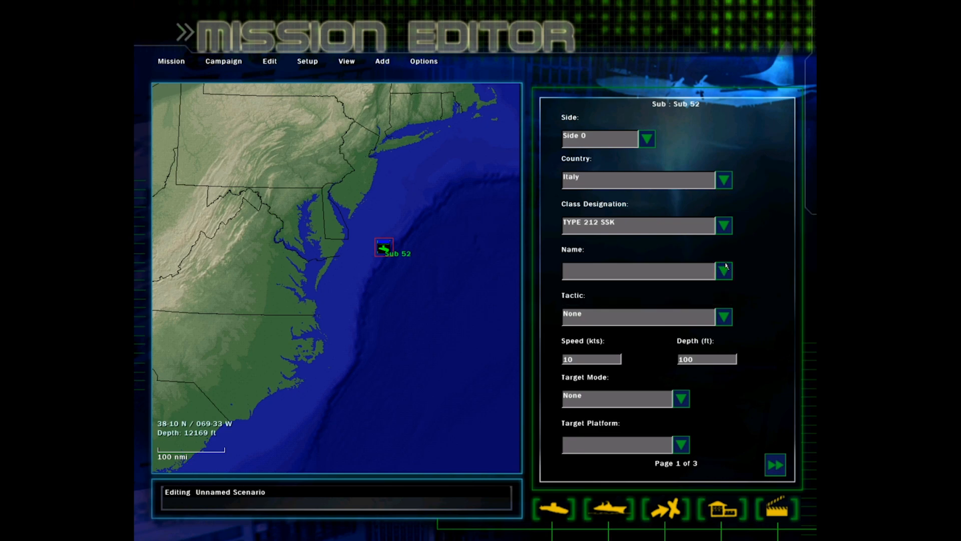
click(728, 314)
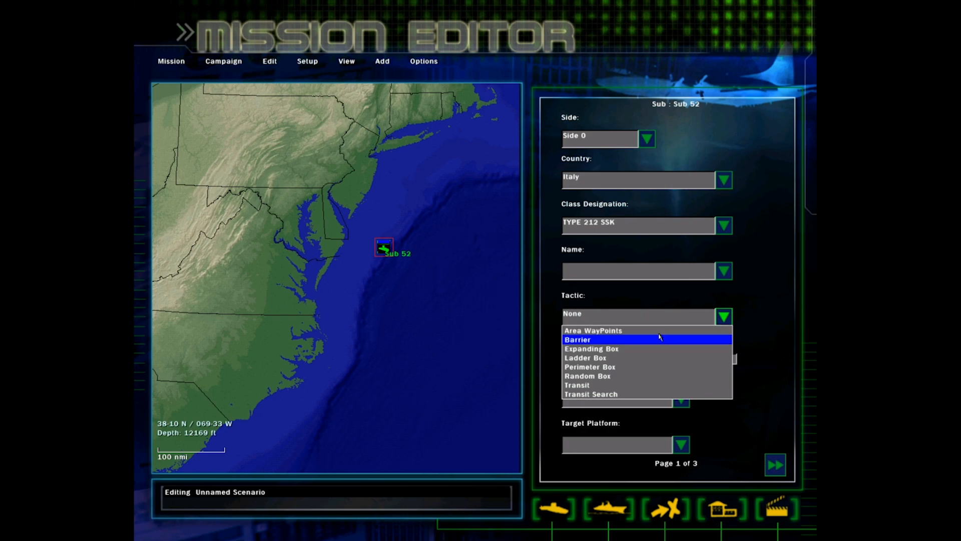
click(726, 319)
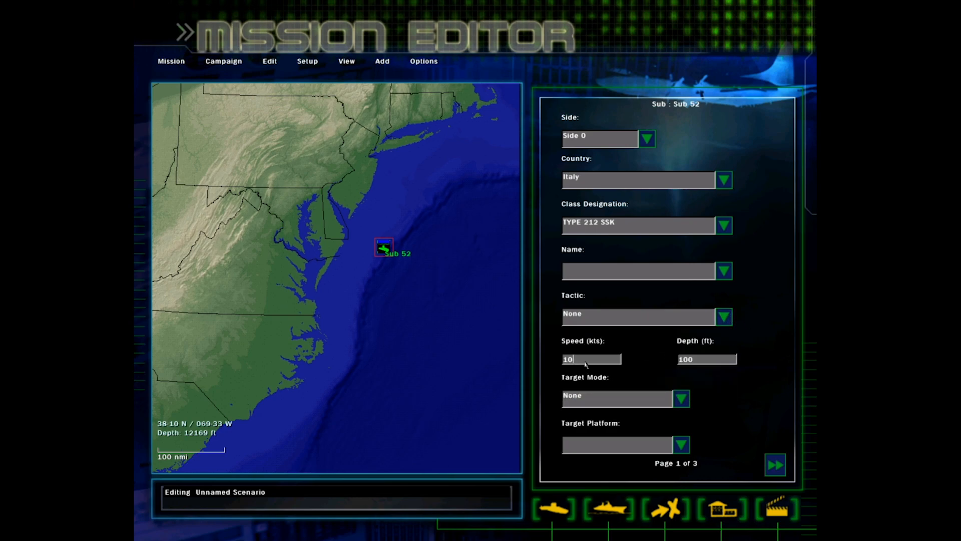
click(709, 361)
Set the submarine's target mode to Track and check the list of target platforms
click(682, 400)
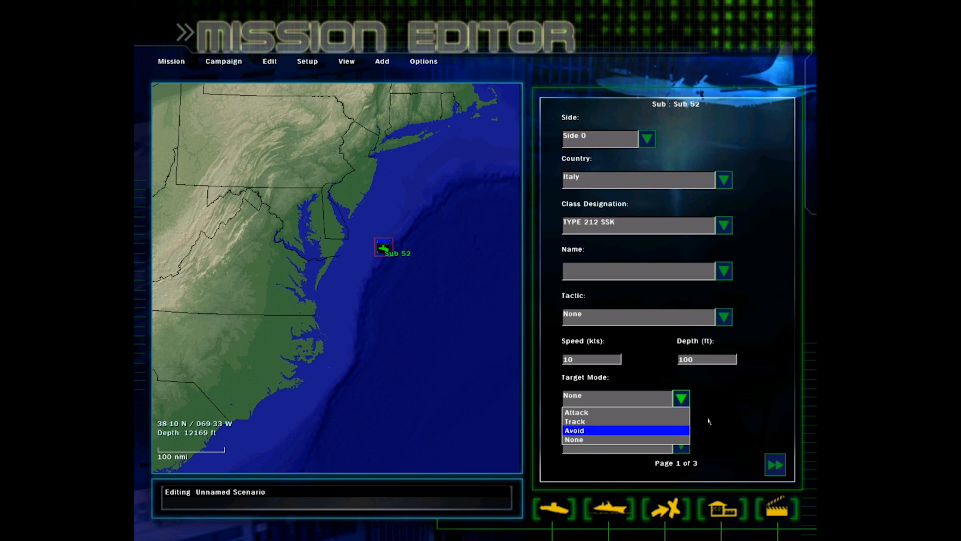
click(655, 420)
click(676, 443)
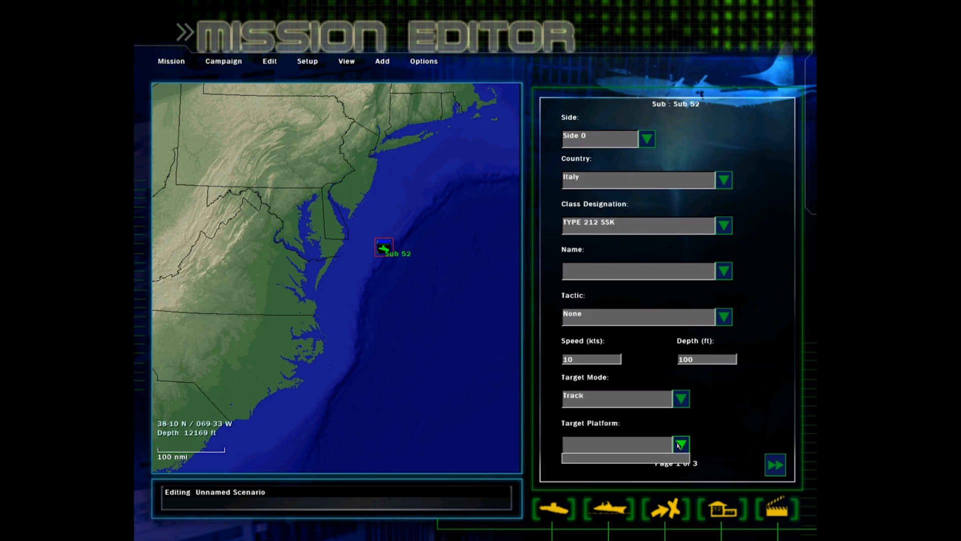
click(676, 446)
Examine the submarine's probability of inclusion, latitude, longitude and unique name settings
click(771, 468)
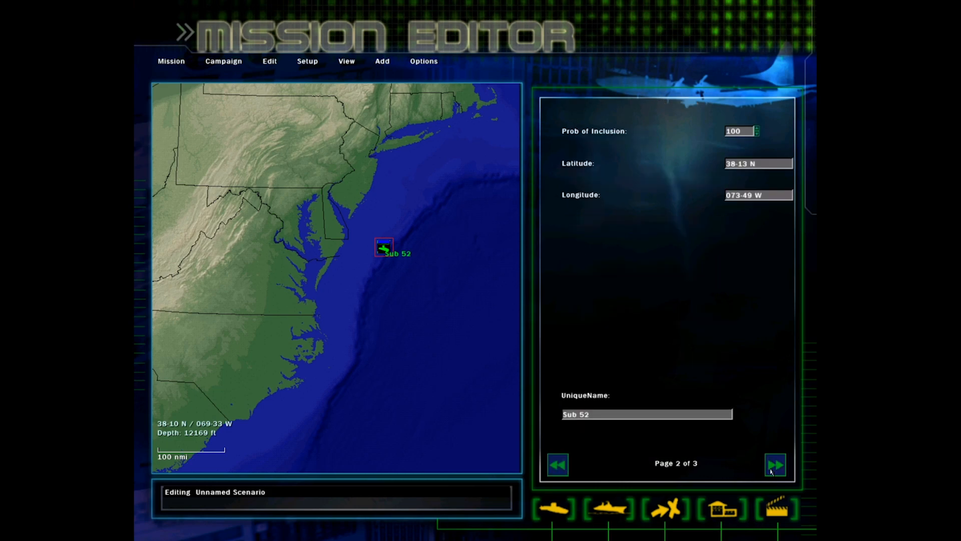
click(746, 133)
click(755, 166)
click(749, 195)
click(748, 195)
drag(591, 415, 554, 415)
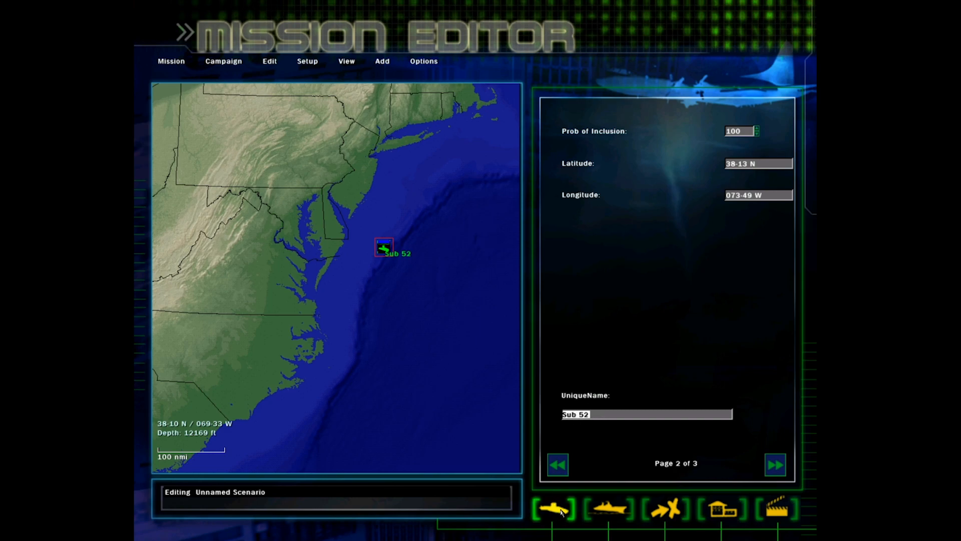
Reselect the submarine, check its 3D preview page, and deselect it
click(461, 350)
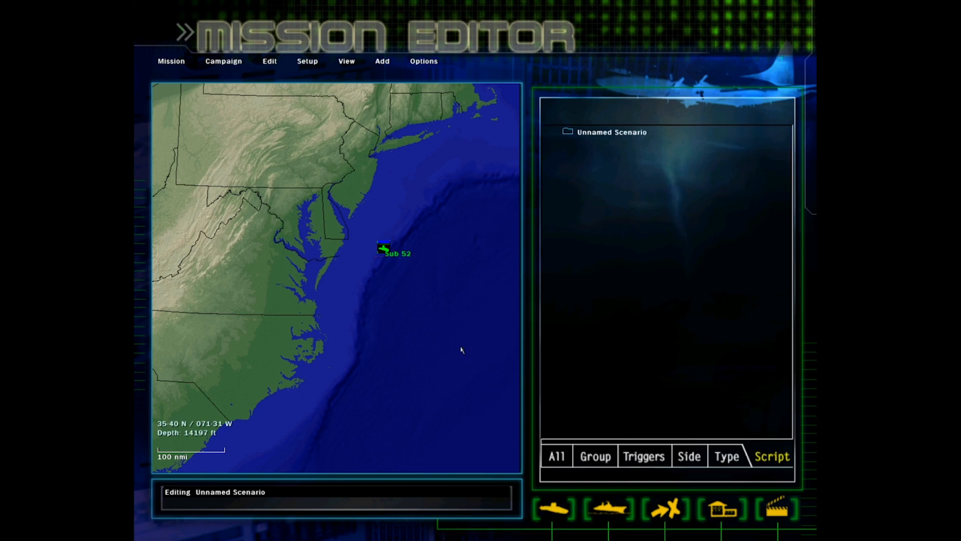
click(383, 247)
click(774, 465)
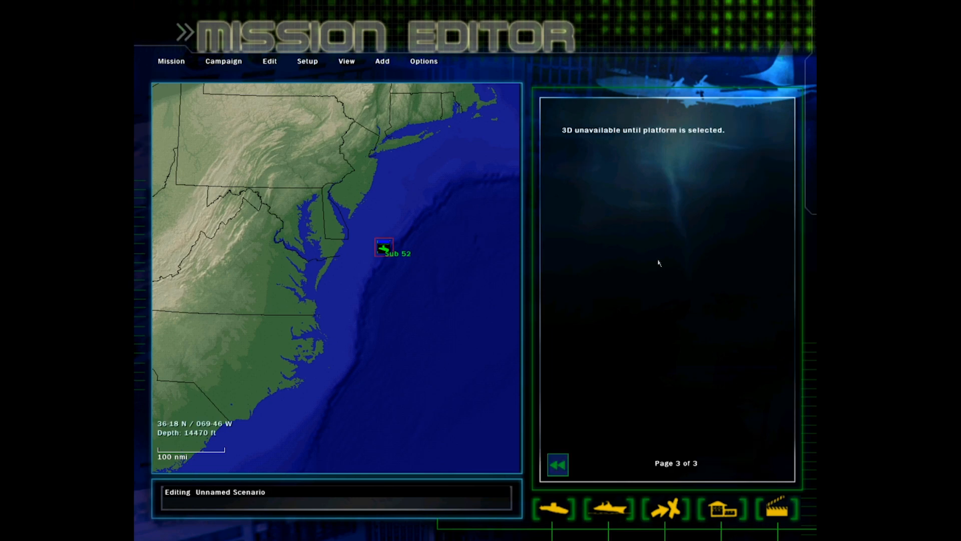
click(466, 317)
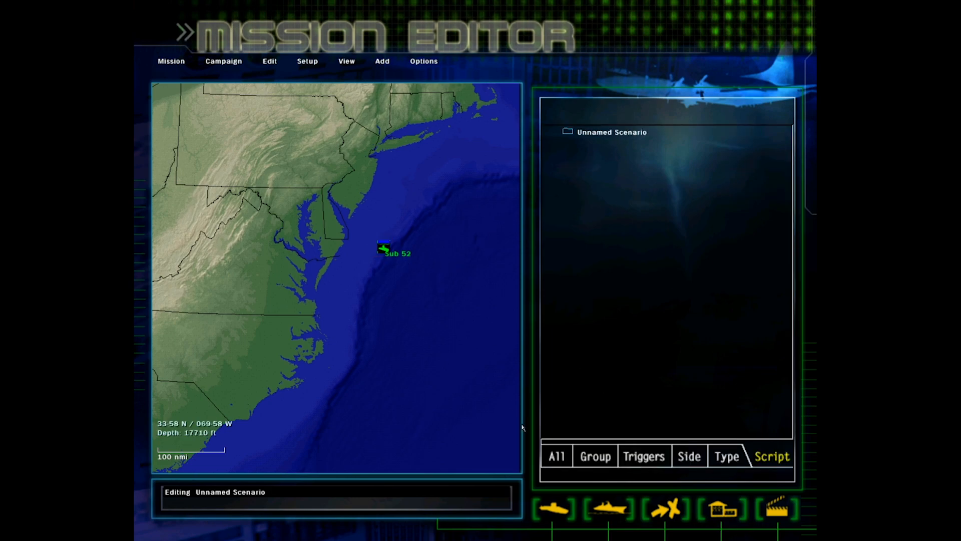
Set the submarine's country to Chile, its class designation to OBERON SS and its name to Hyatt SS23
click(383, 249)
click(558, 468)
click(558, 467)
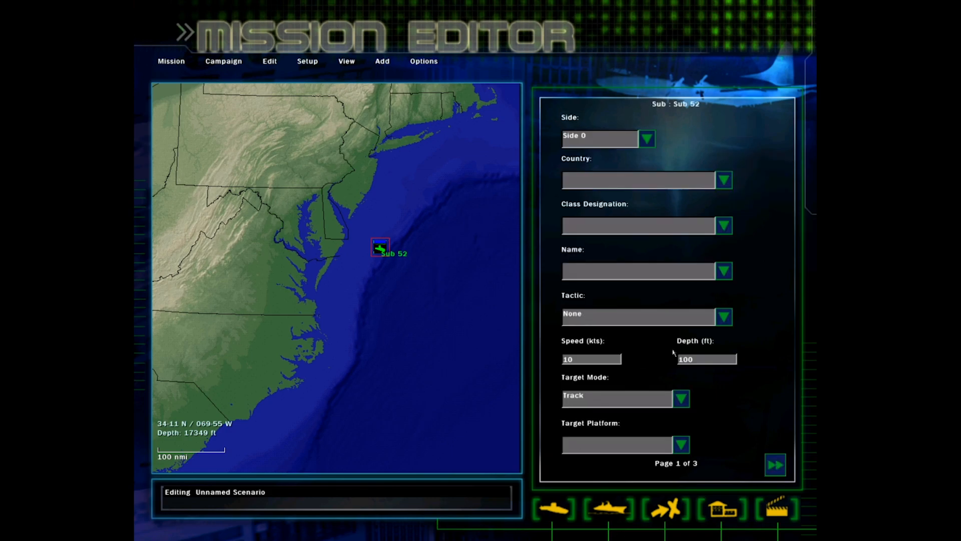
click(723, 226)
click(725, 239)
click(724, 273)
click(704, 281)
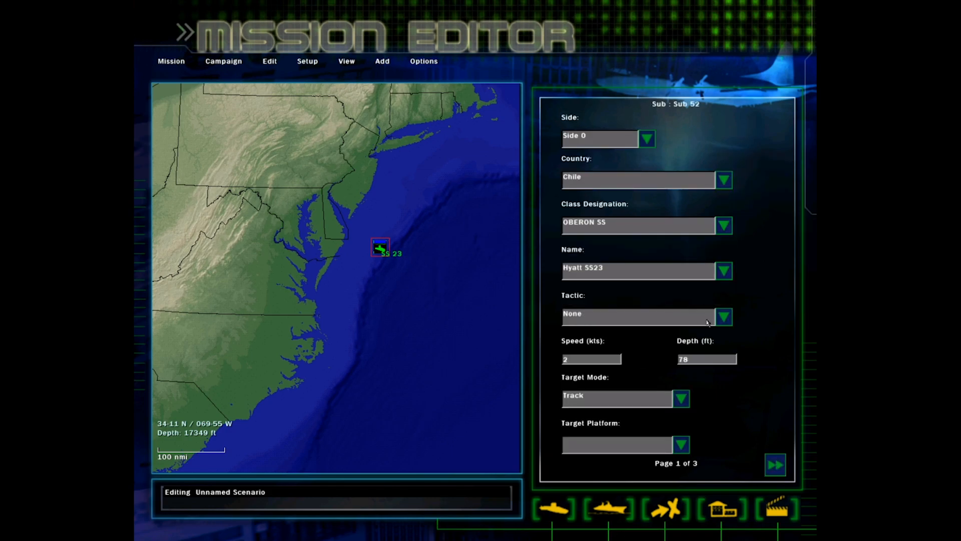
View the 3D model of the Hyatt SS23 submarine, return to its first settings page, and deselect it
click(768, 464)
click(774, 464)
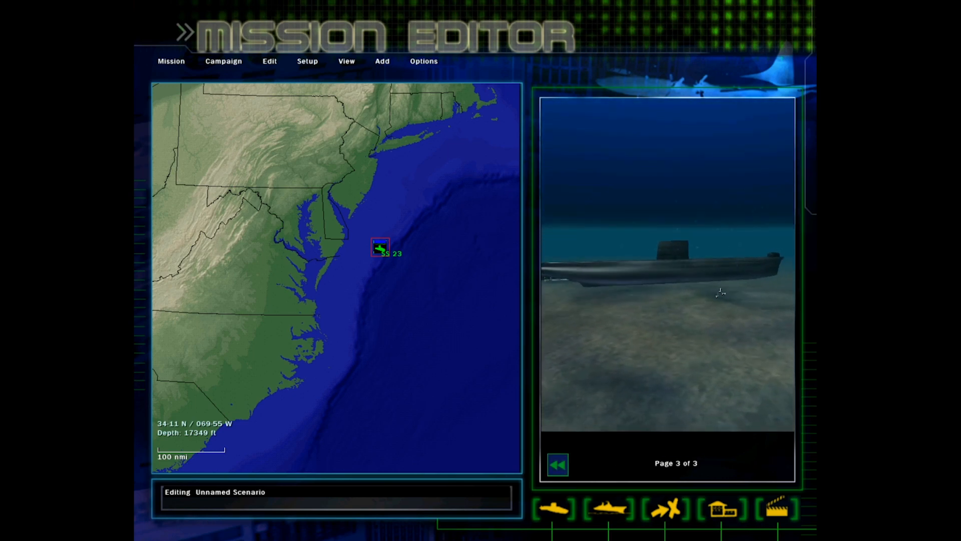
click(557, 465)
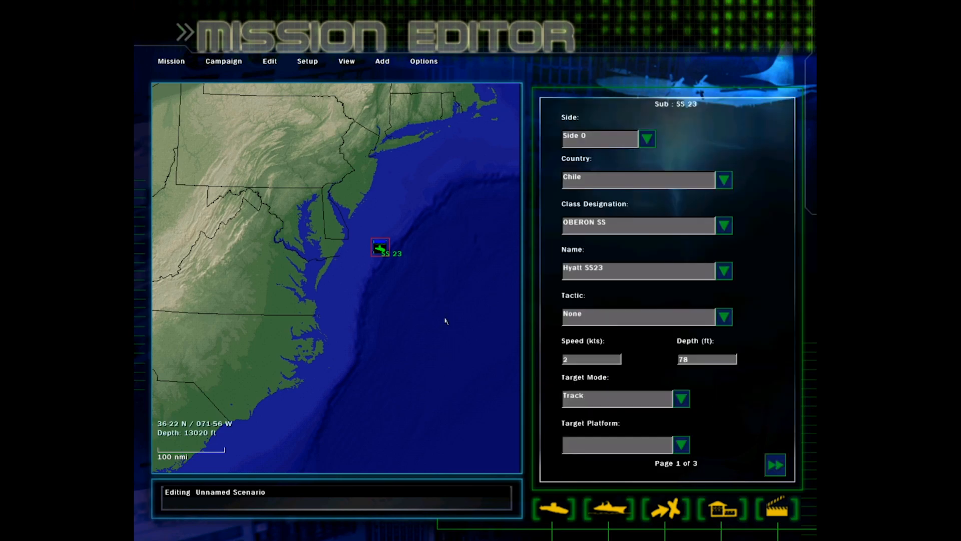
click(448, 326)
Place a surface ship northeast of the submarine at about 38-46 N, 072-15 W and review its settings pages
click(608, 510)
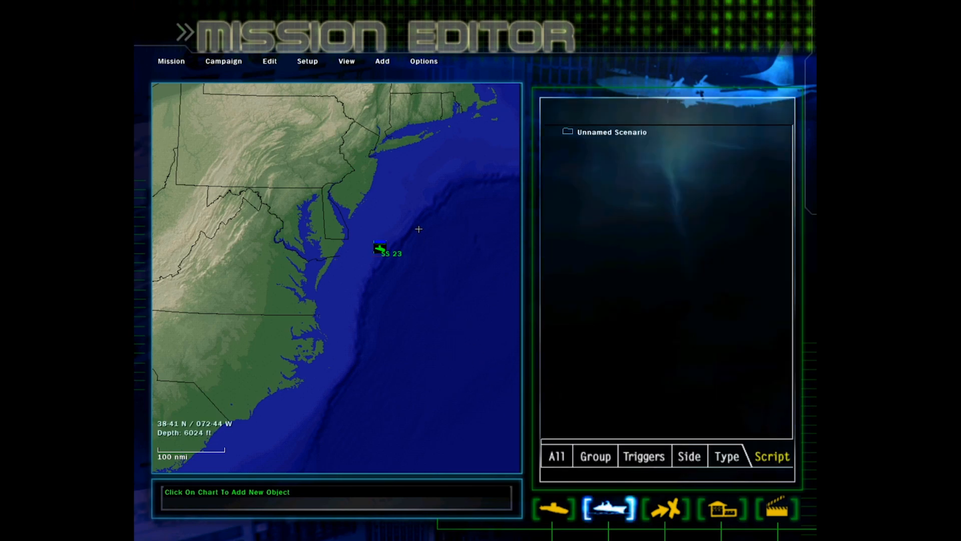
click(434, 225)
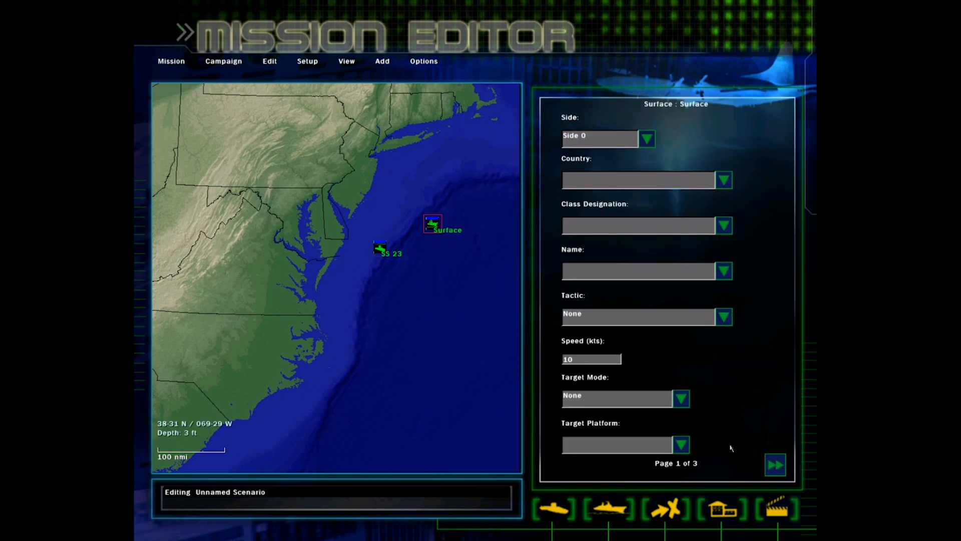
click(775, 464)
click(775, 465)
click(557, 464)
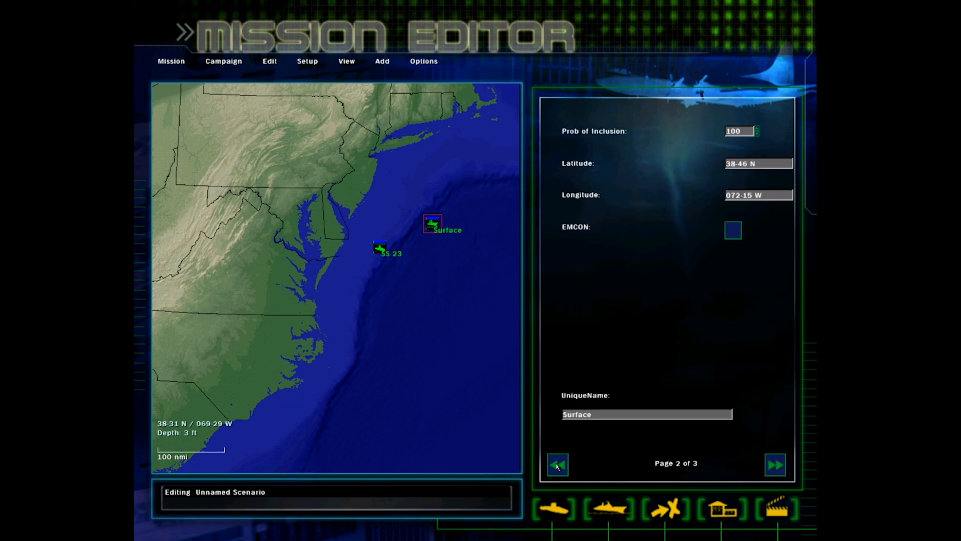
click(557, 465)
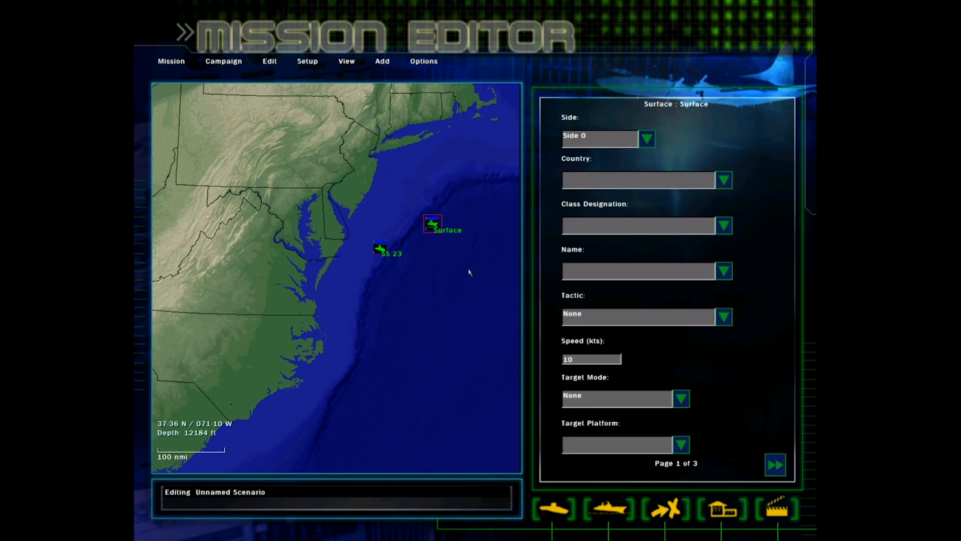
Set the SS 23 submarine's country to United States, browse its class options, and reselect the surface ship
click(385, 249)
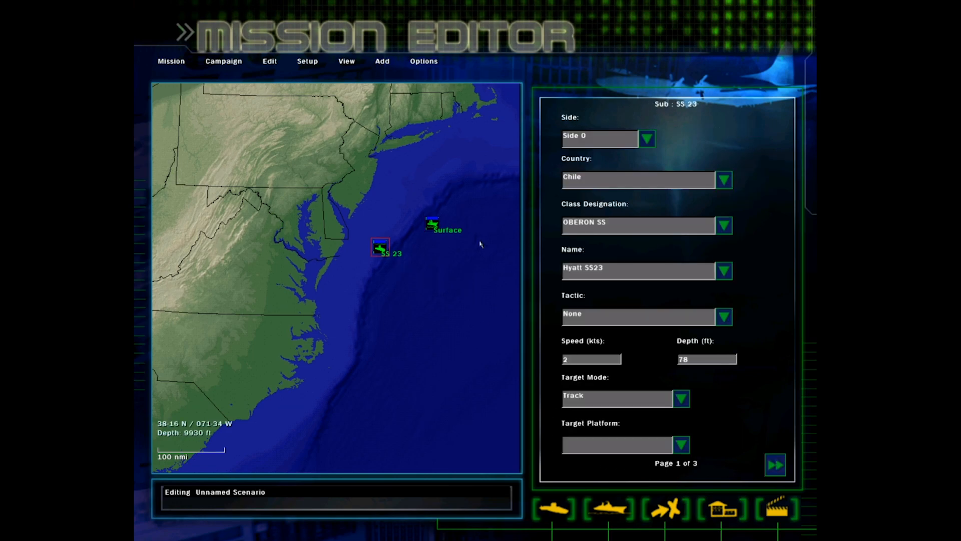
click(723, 180)
drag(728, 202, 726, 259)
click(701, 248)
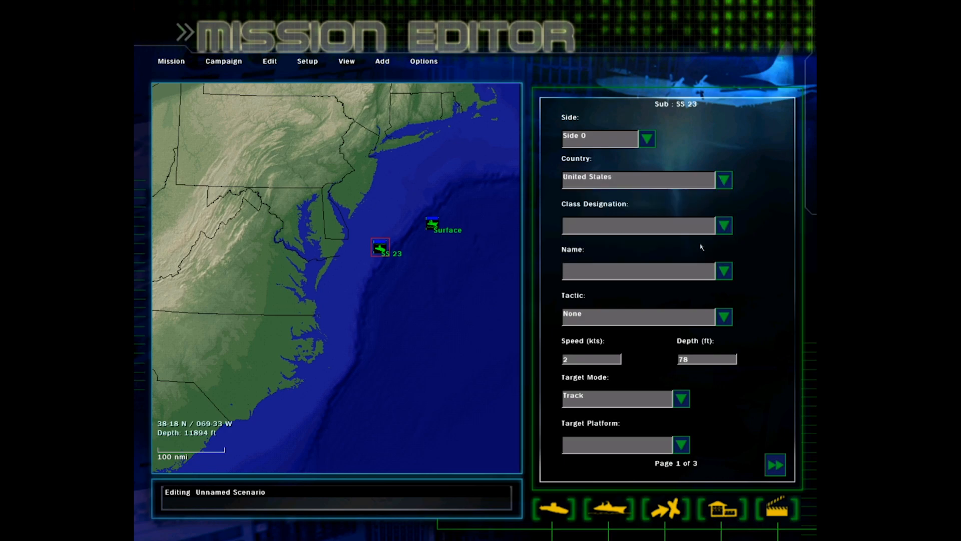
click(723, 225)
click(725, 223)
click(428, 221)
click(431, 223)
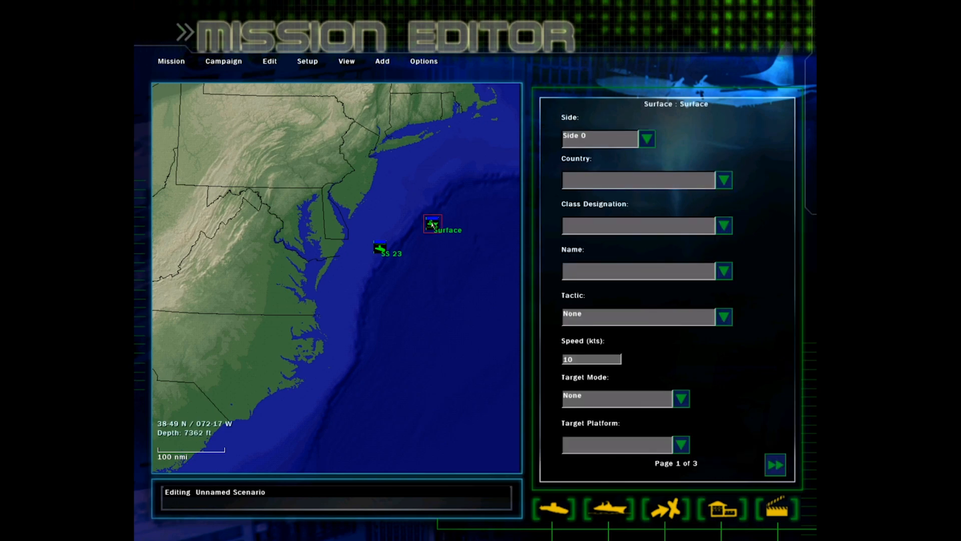
Place a trigger southwest of the SS 23 submarine at about 36-48 N, 074-51 W and select it
click(669, 498)
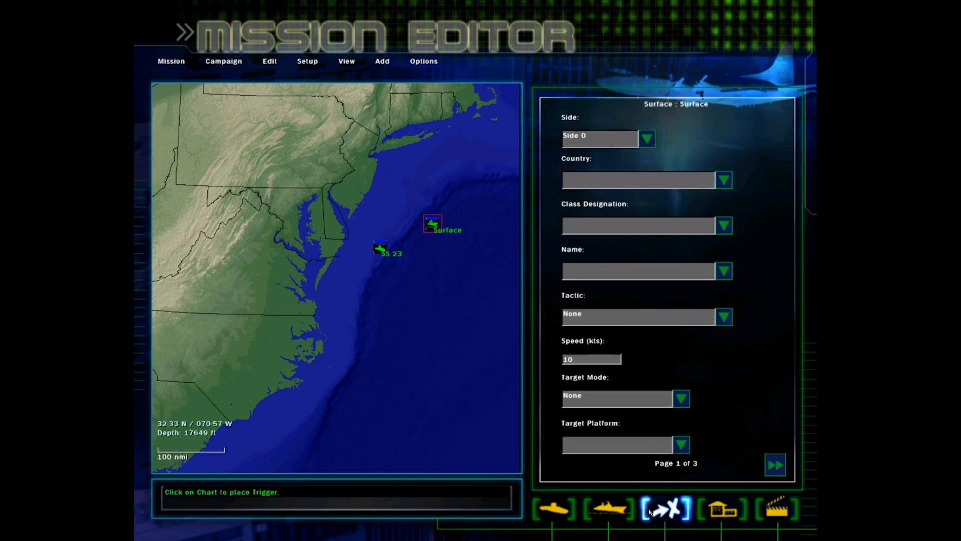
click(352, 305)
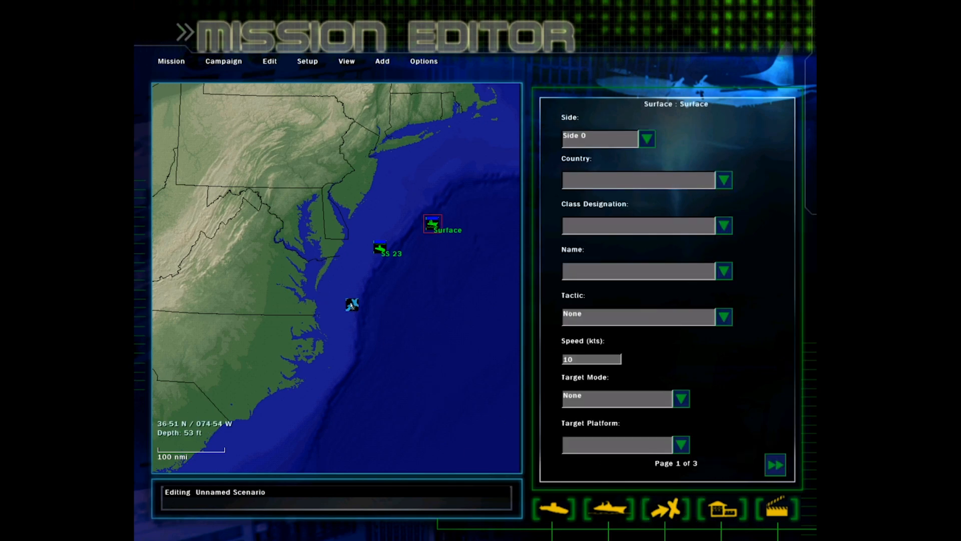
click(352, 305)
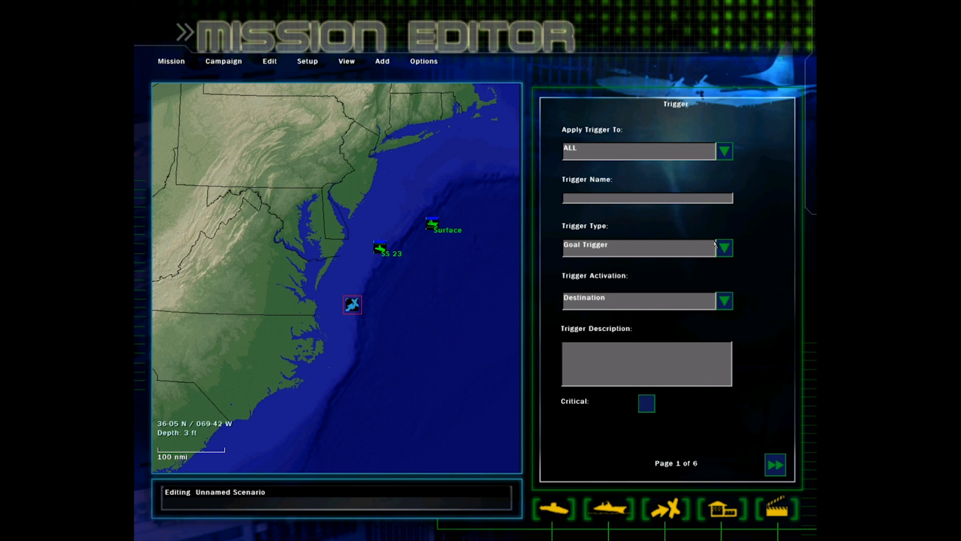
Examine all six settings pages of the trigger, including its location, communications, goal messages and action, and return to the first page
click(775, 461)
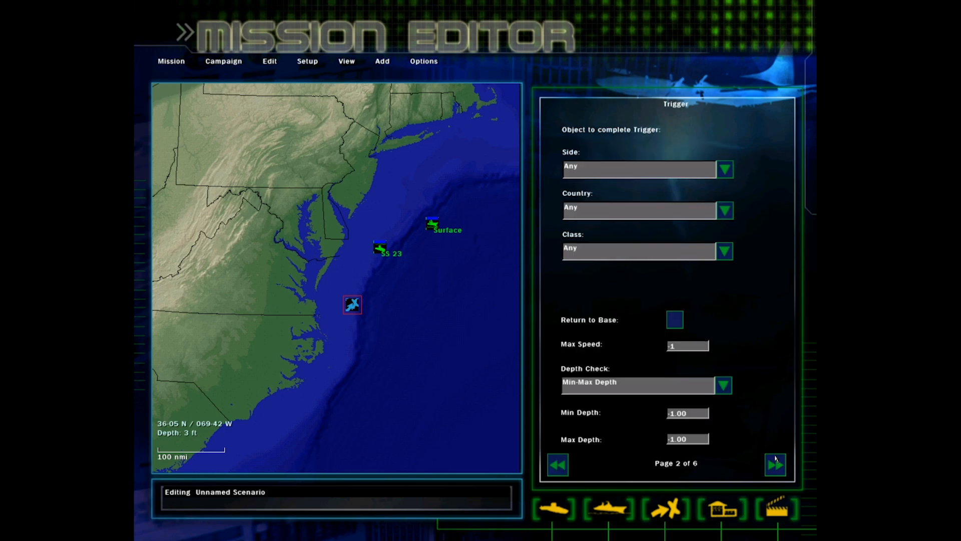
click(775, 459)
click(775, 458)
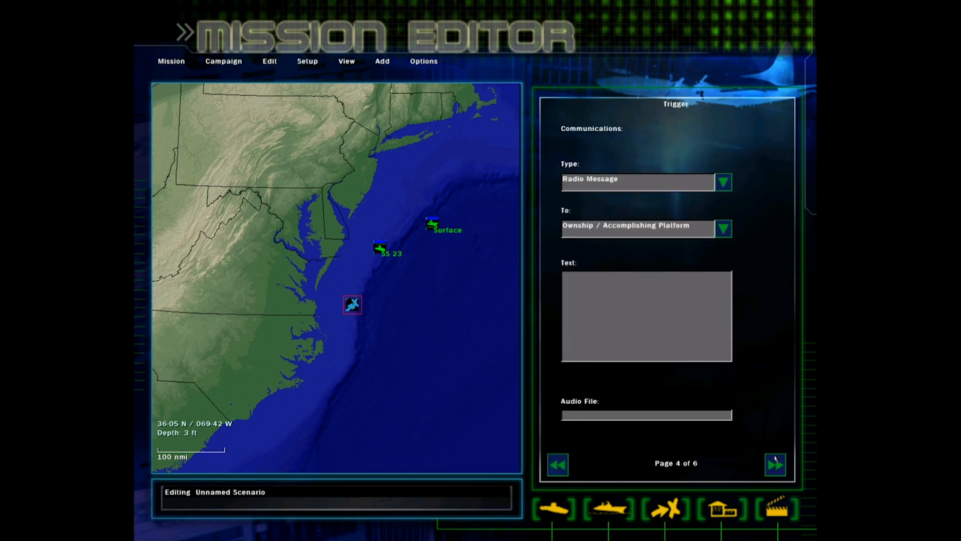
click(775, 459)
click(775, 459)
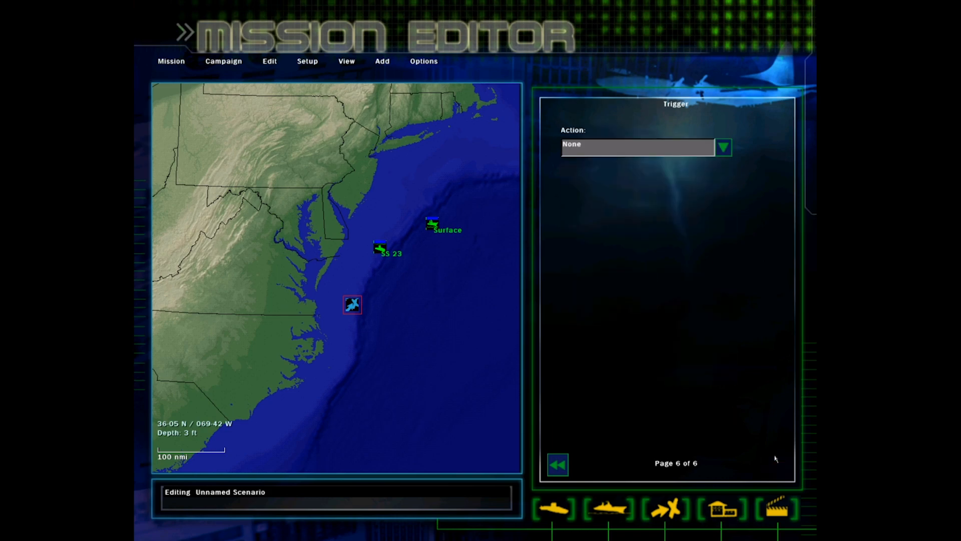
click(564, 466)
click(563, 465)
click(564, 465)
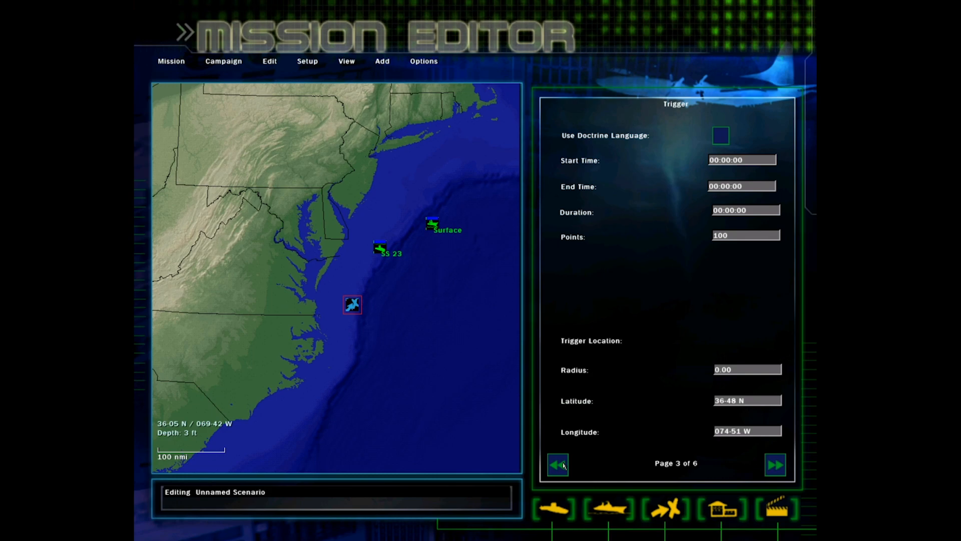
click(563, 464)
click(563, 463)
Place a land-based object just west of the Chesapeake Bay, name it NATO Soldiers and view its 3D model
click(722, 509)
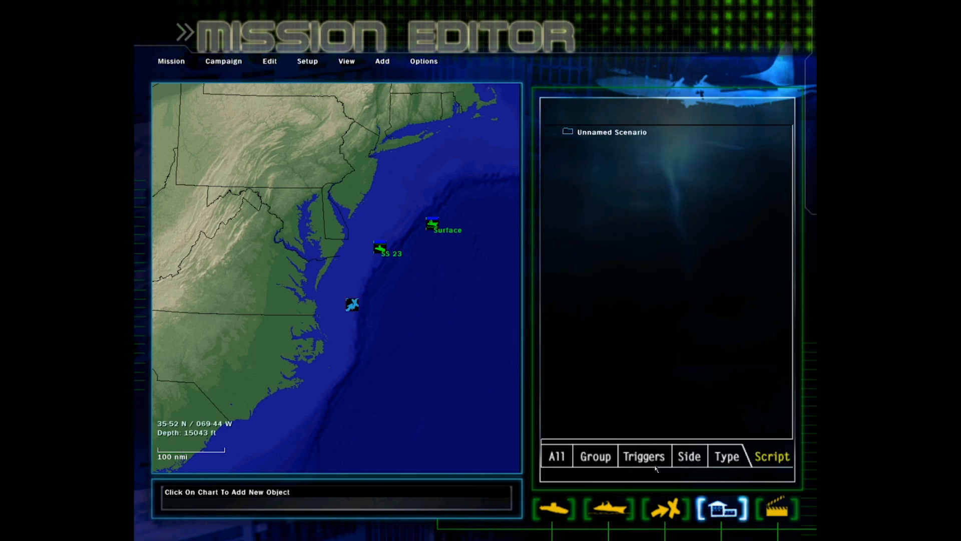
click(291, 267)
click(724, 197)
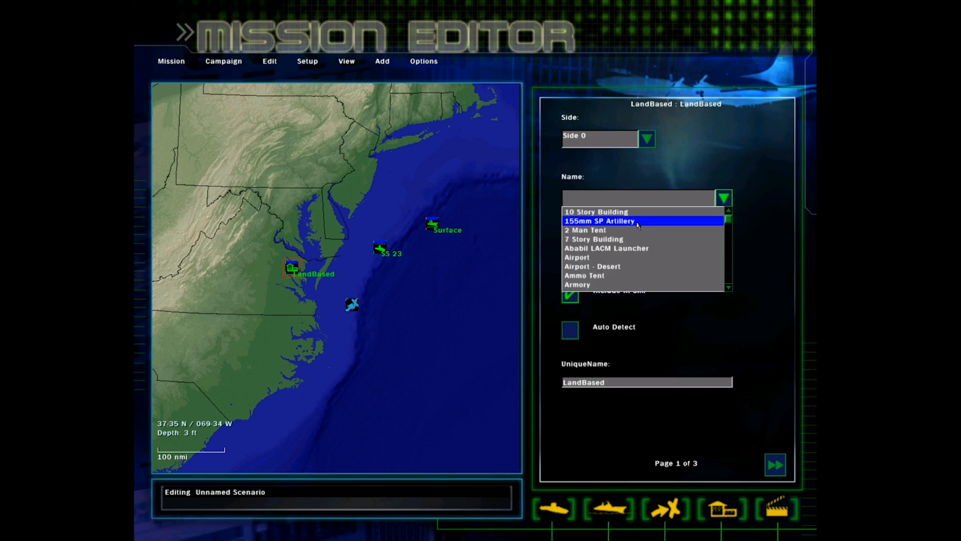
drag(730, 221, 731, 256)
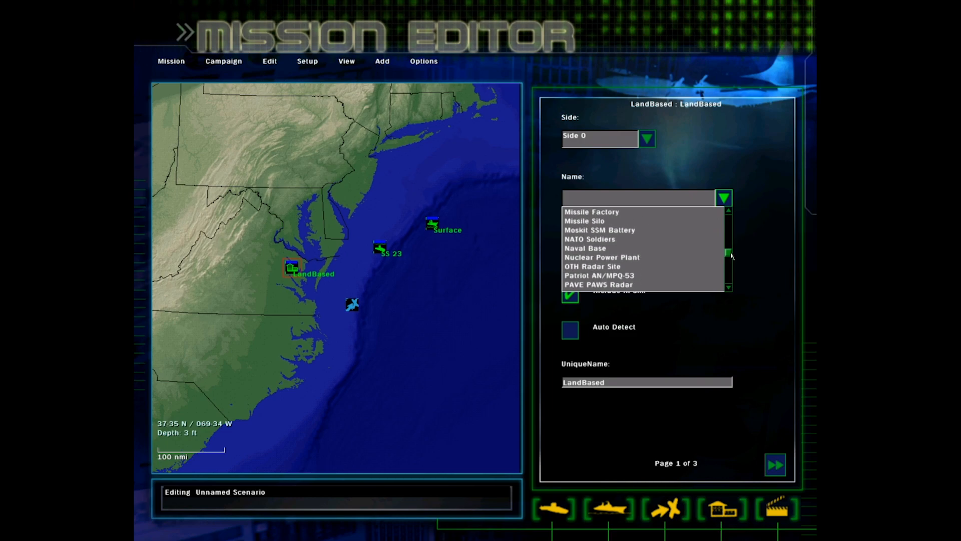
click(690, 239)
click(775, 463)
click(775, 460)
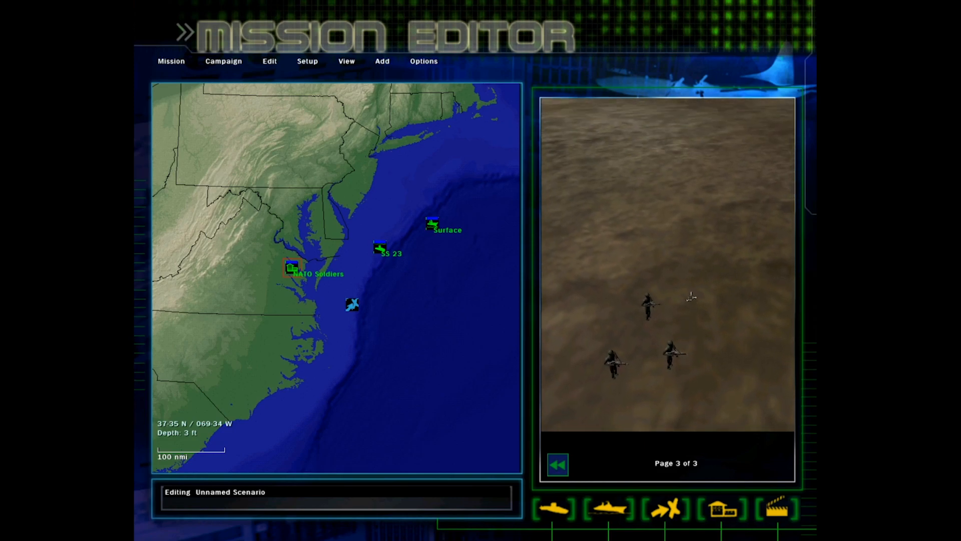
Add a new script to the mission and open its command page
click(776, 515)
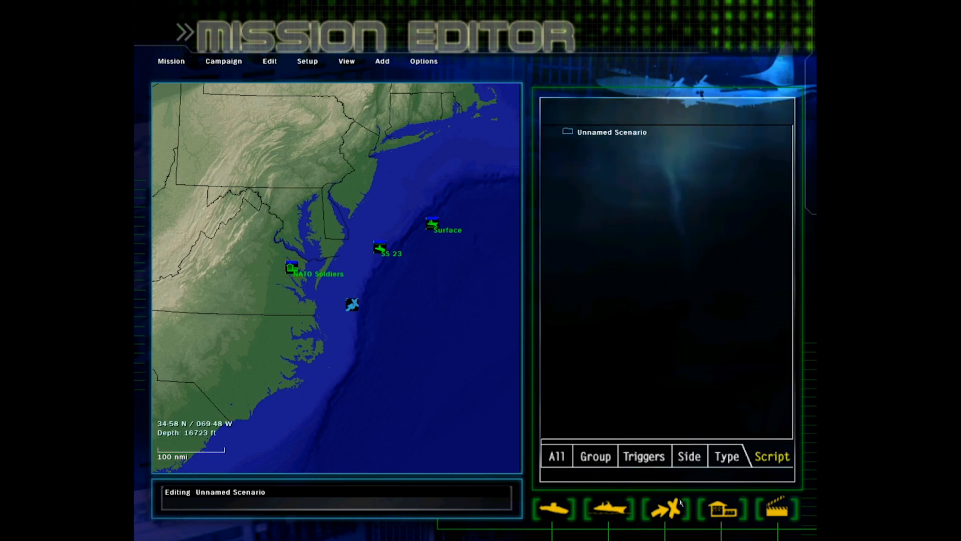
click(776, 516)
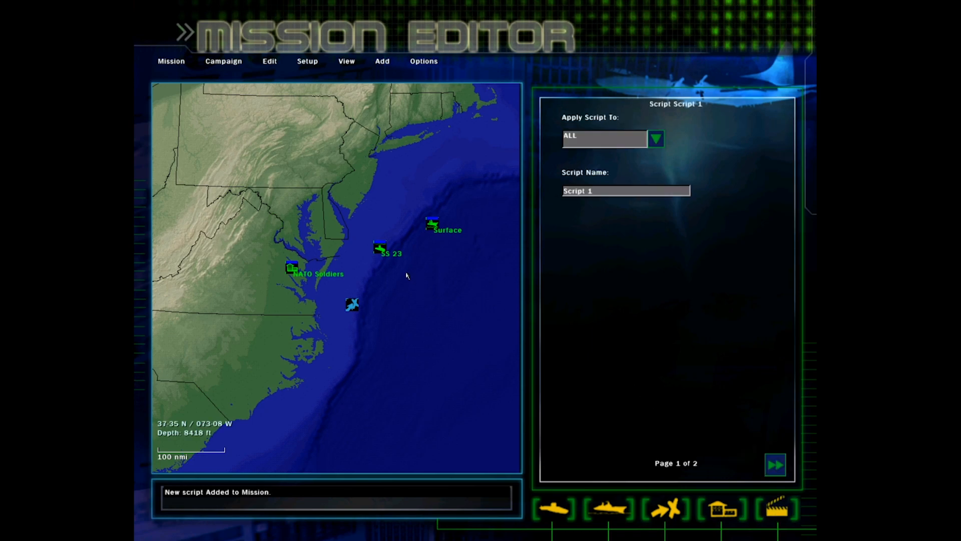
click(406, 275)
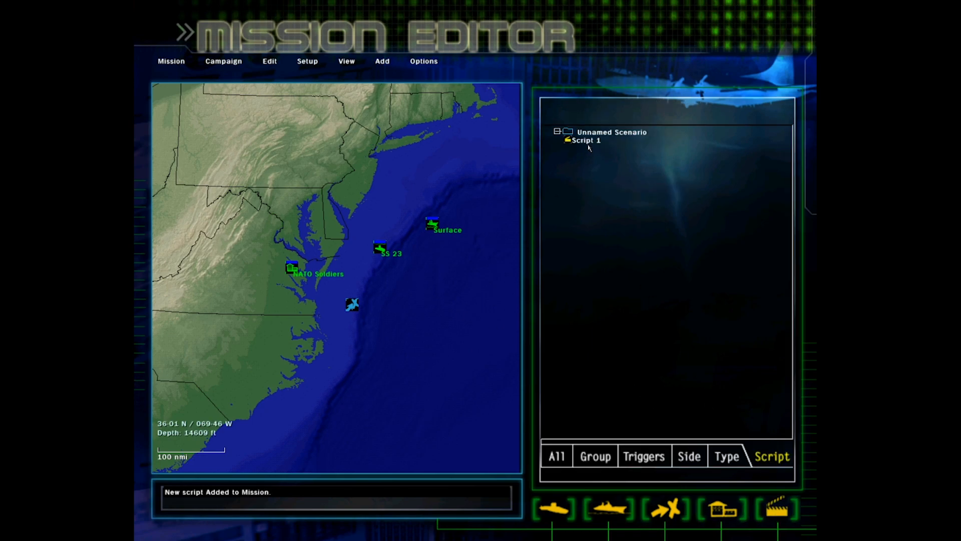
double_click(588, 142)
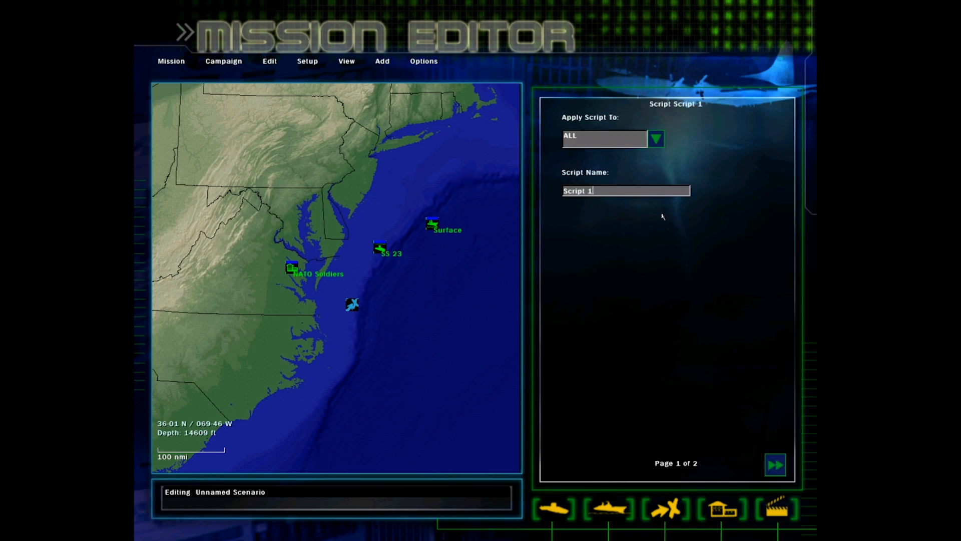
click(776, 466)
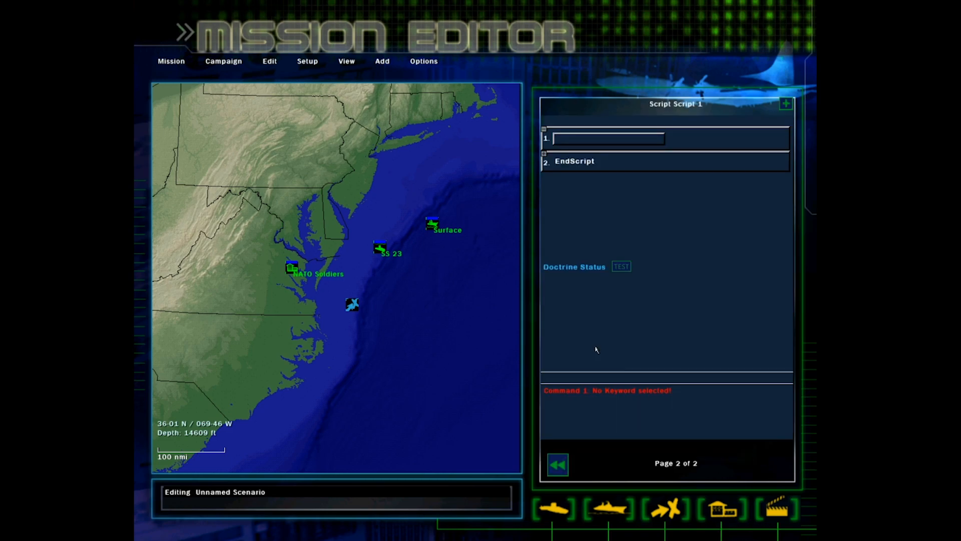
Set the first command of Script 1 to CreateGroup and reopen its list of keywords
click(620, 144)
click(621, 144)
click(649, 143)
drag(661, 159, 661, 192)
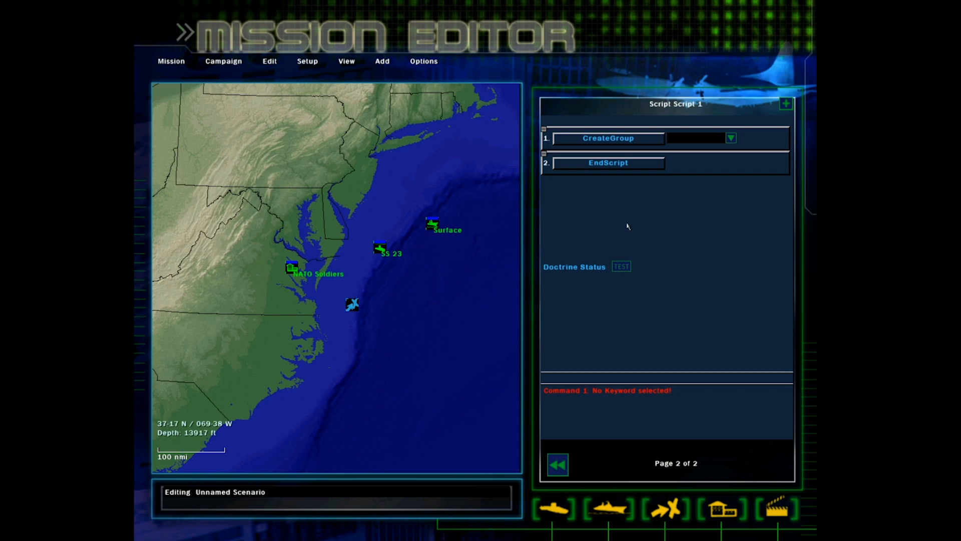
click(653, 144)
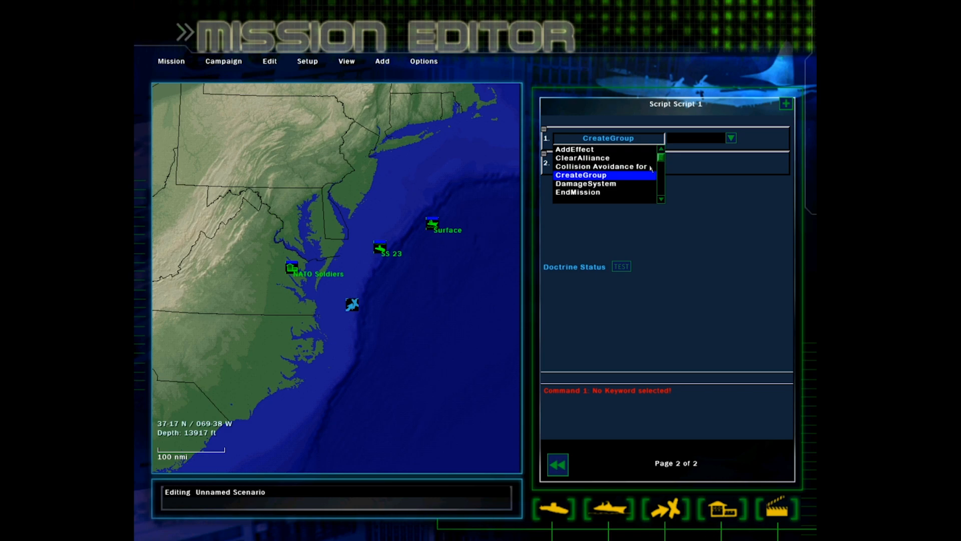
Reselect the trigger, review its settings pages through the final action page, and go back to the object criteria page
click(352, 305)
click(776, 465)
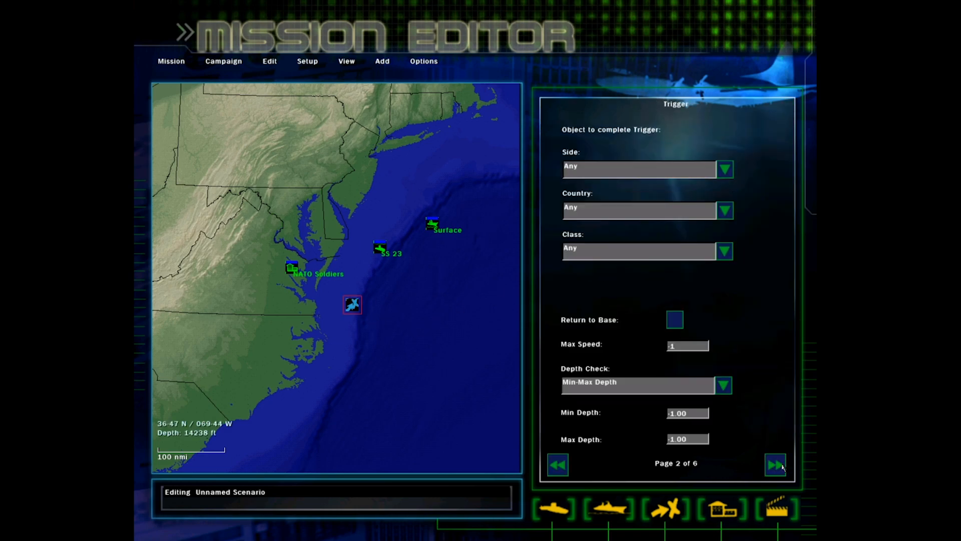
click(776, 465)
click(776, 465)
click(782, 466)
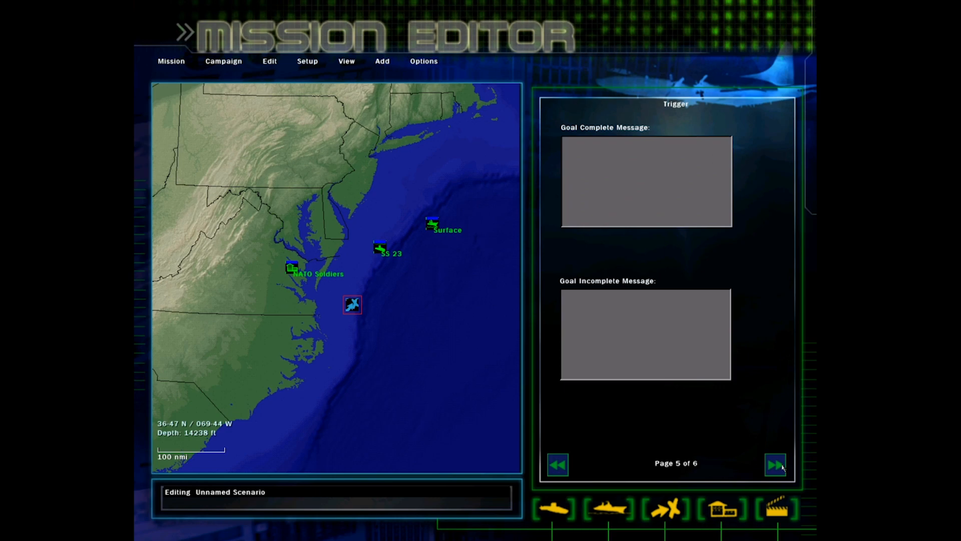
click(781, 465)
click(559, 463)
click(558, 463)
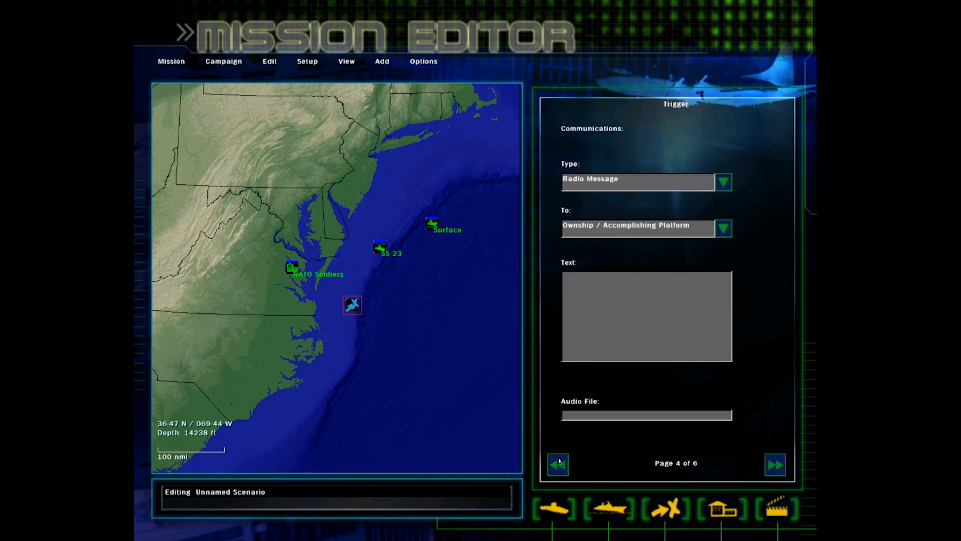
click(559, 463)
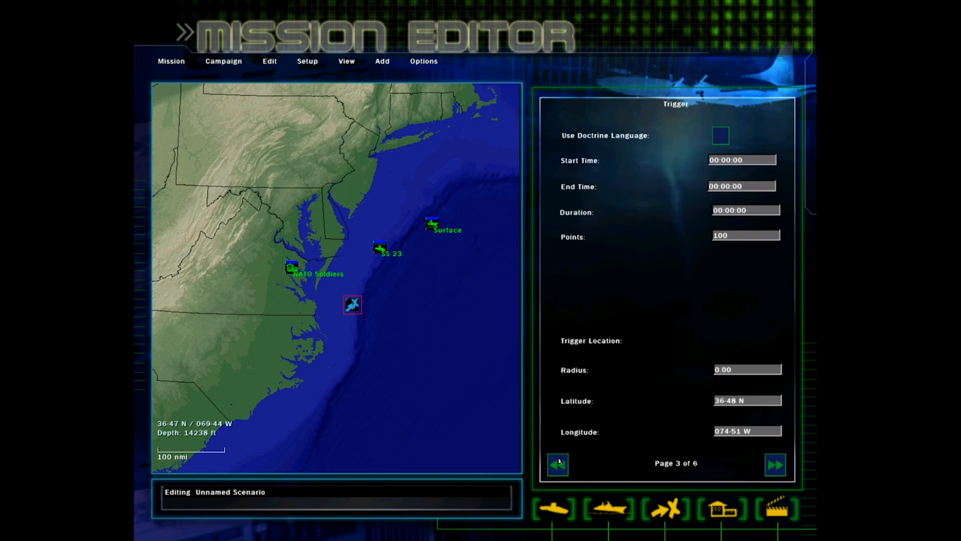
click(558, 463)
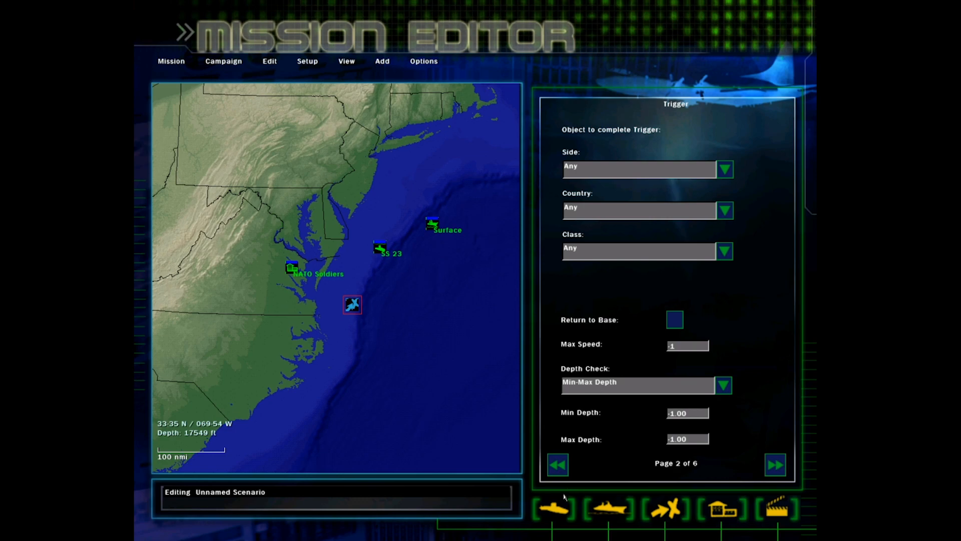
Reopen the commands of Script 1 and browse the keywords available for the first command, down to the Set commands
click(395, 301)
double_click(575, 141)
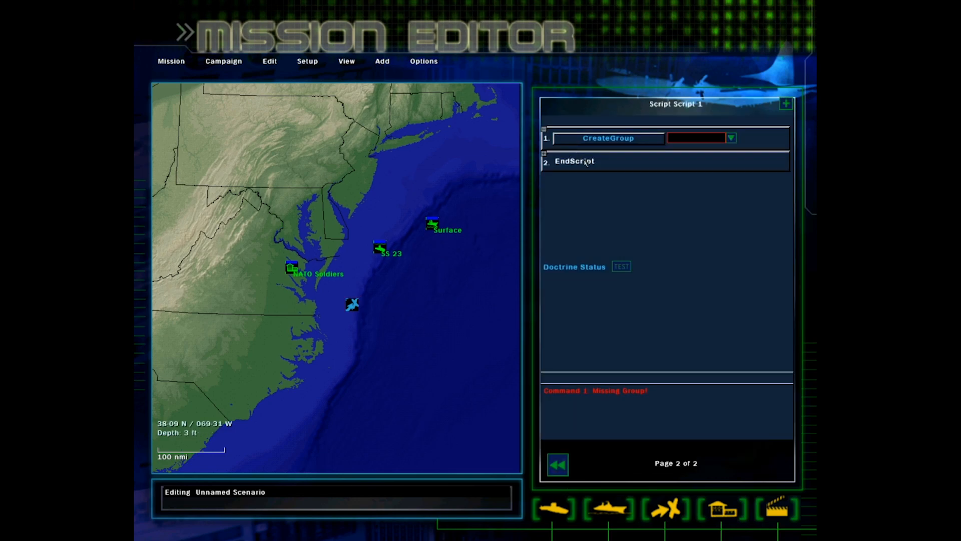
click(634, 142)
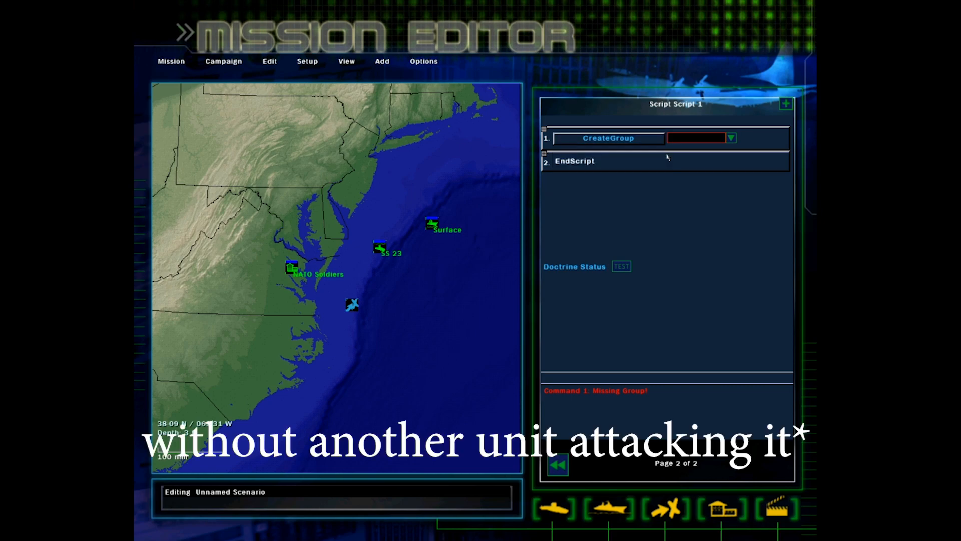
click(658, 150)
click(657, 142)
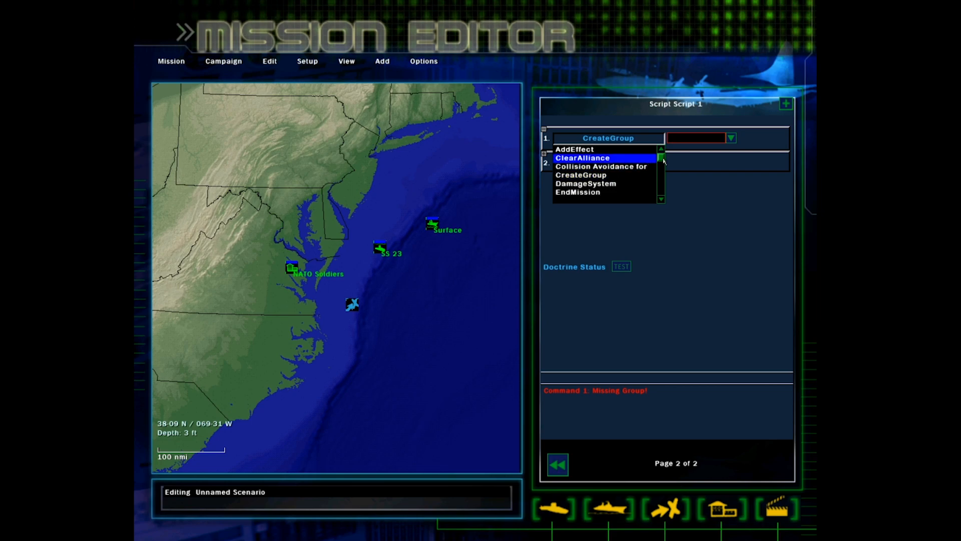
drag(665, 161, 660, 177)
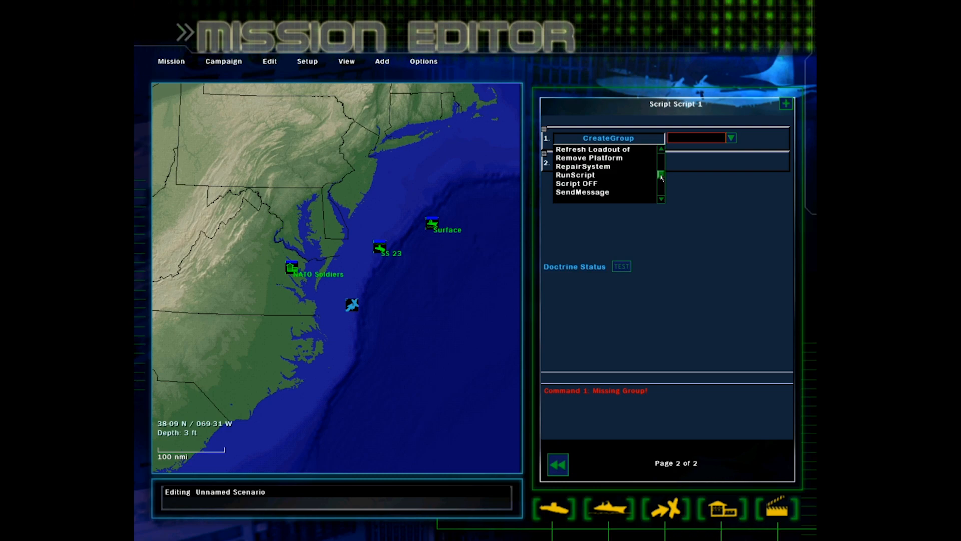
drag(660, 178, 665, 183)
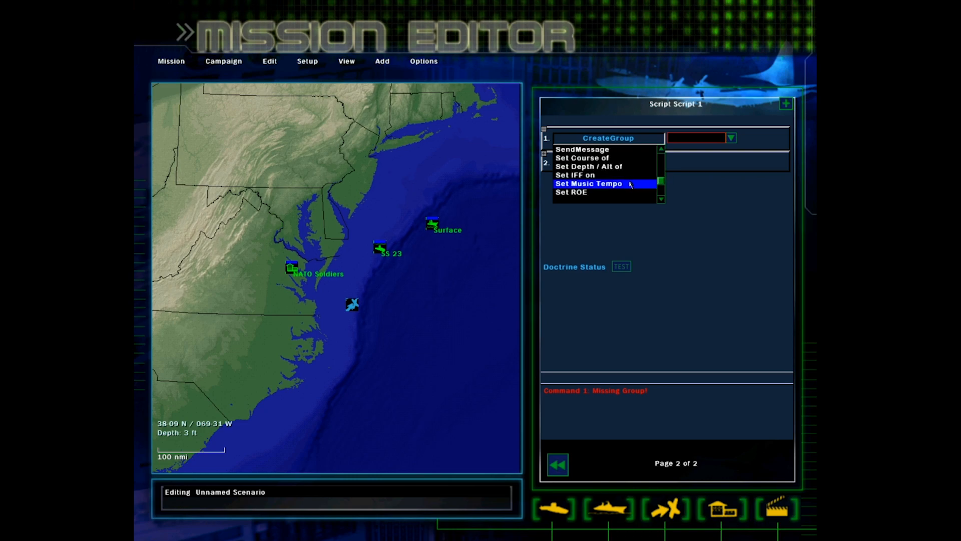
click(591, 175)
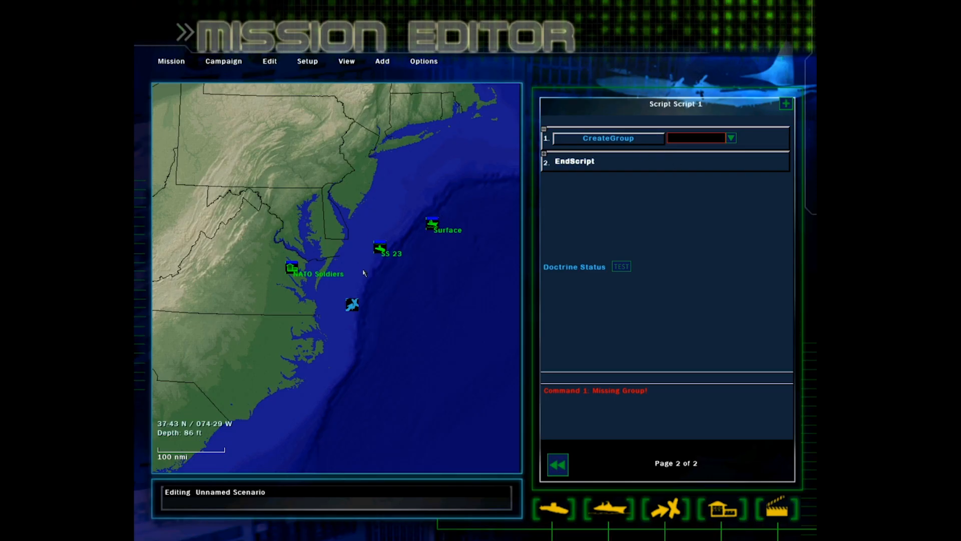
Enable Use Doctrine Language for the trigger southwest of SS 23 and open its doctrine expression page
click(353, 304)
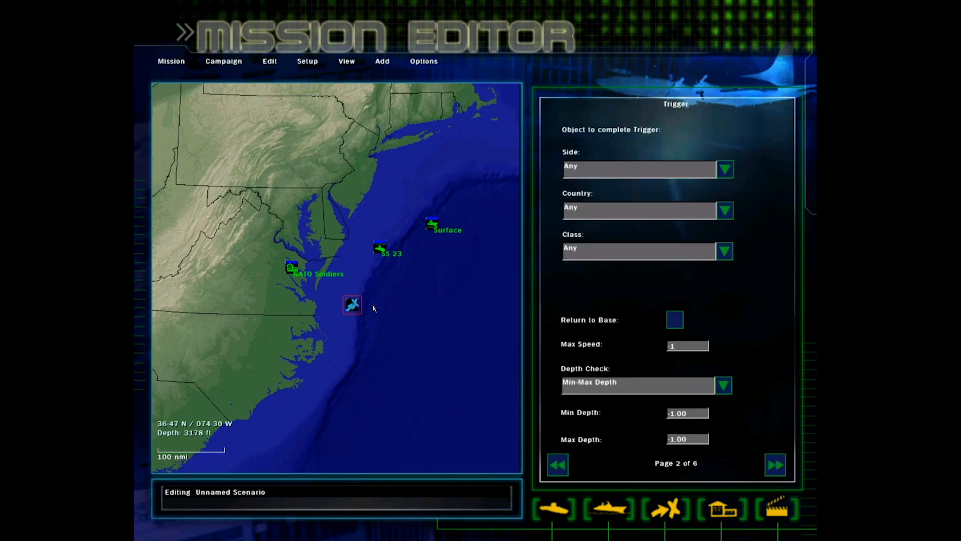
click(775, 470)
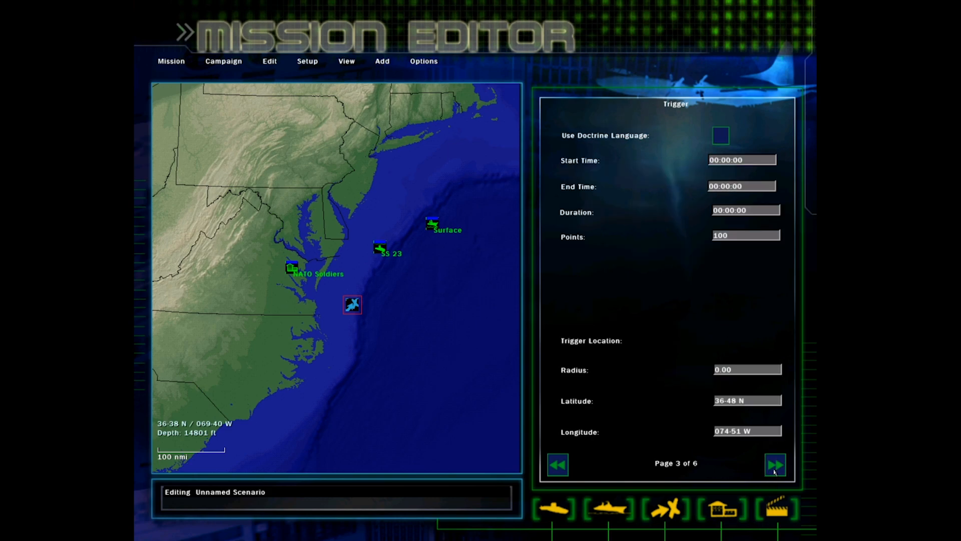
click(720, 136)
click(766, 468)
click(556, 464)
click(777, 466)
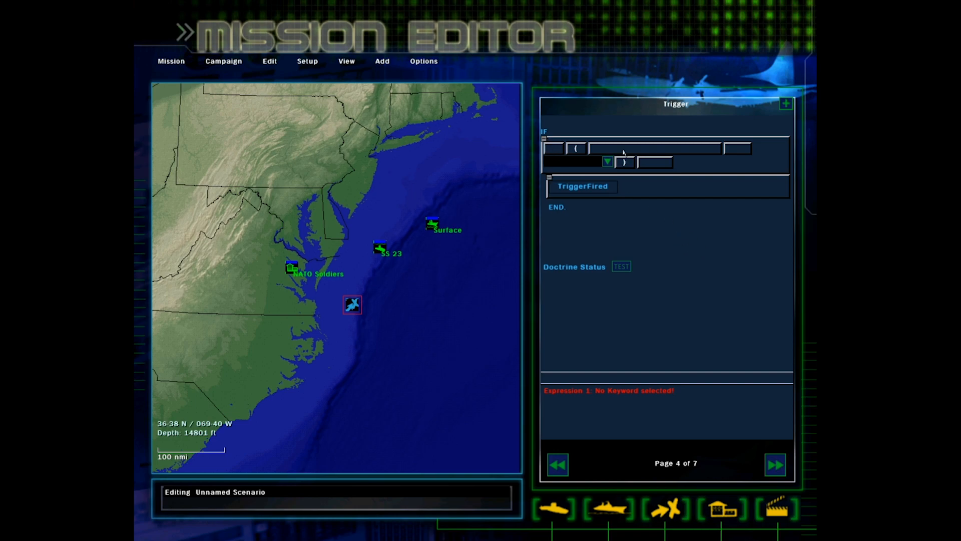
Set the trigger's first doctrine expression to Attack with the == operator, return to its first settings page and deselect it
click(596, 152)
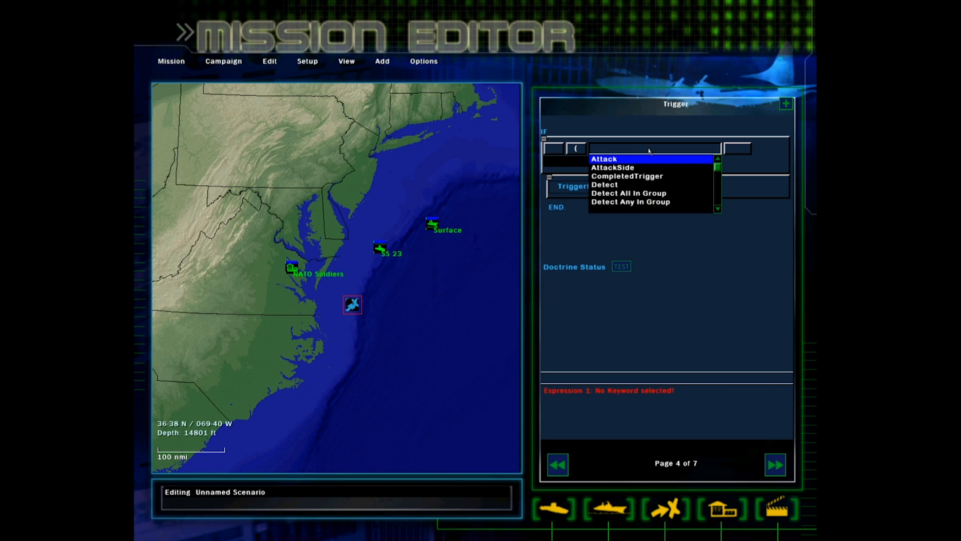
click(600, 157)
click(733, 150)
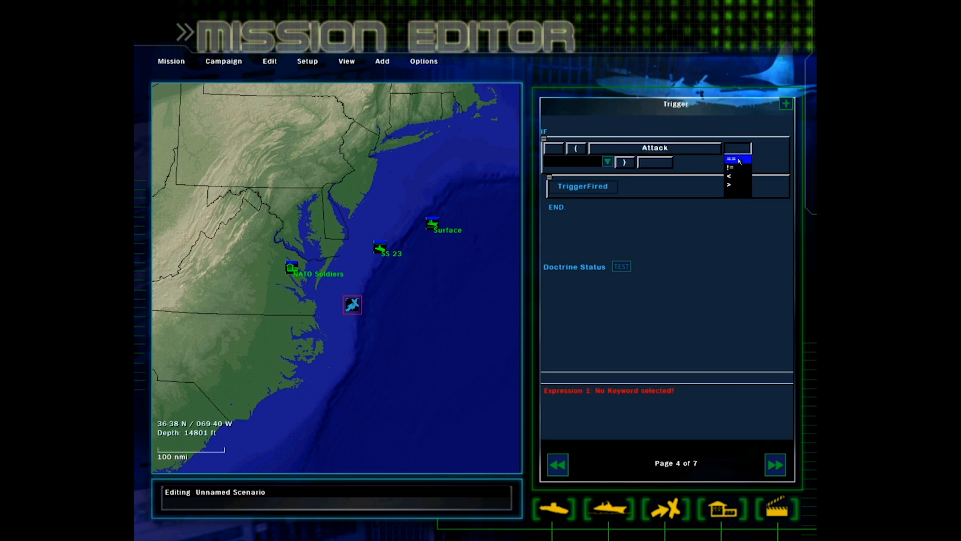
click(731, 159)
click(650, 166)
click(655, 161)
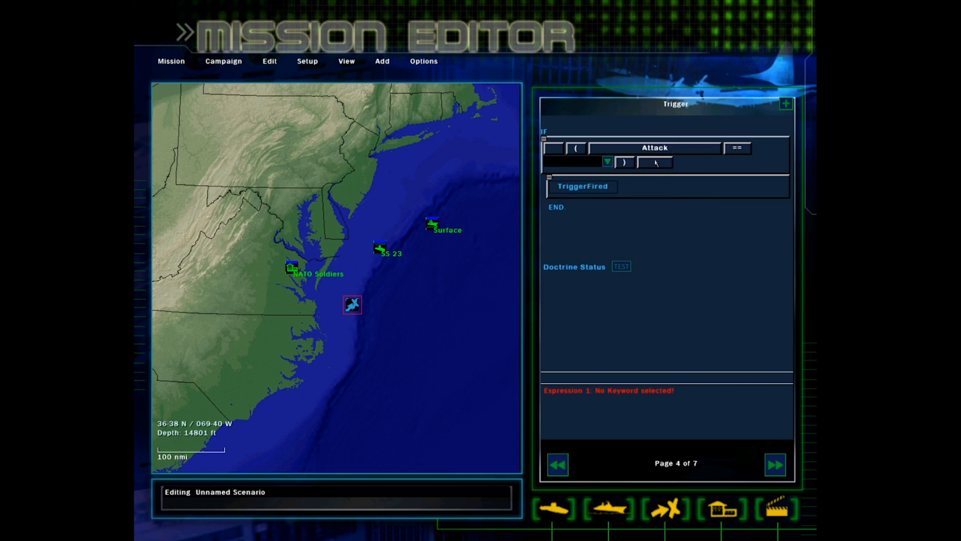
click(563, 462)
click(562, 461)
click(563, 462)
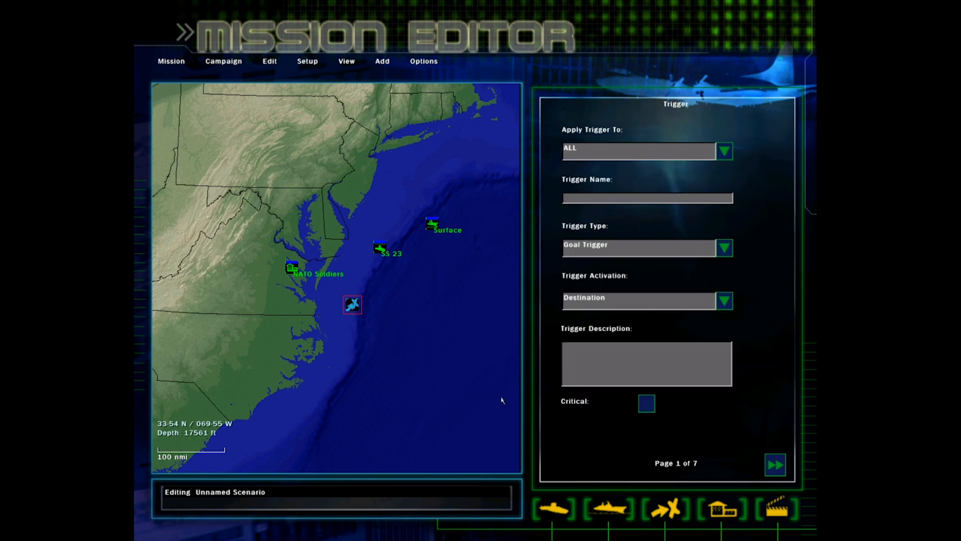
click(478, 378)
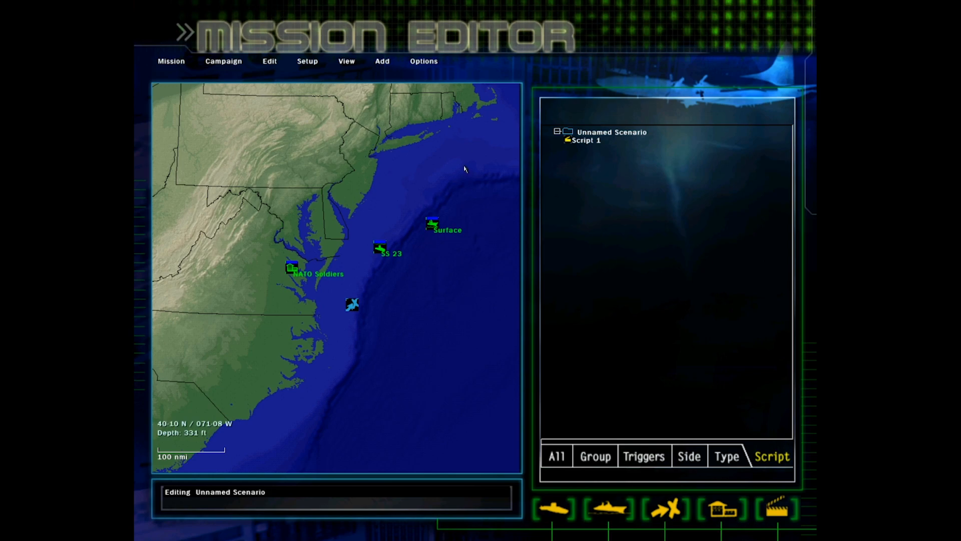
Look at the general display and annotation options of the chart, and bring up the settings of submarine SS 23
right_click(391, 206)
click(390, 207)
right_click(392, 208)
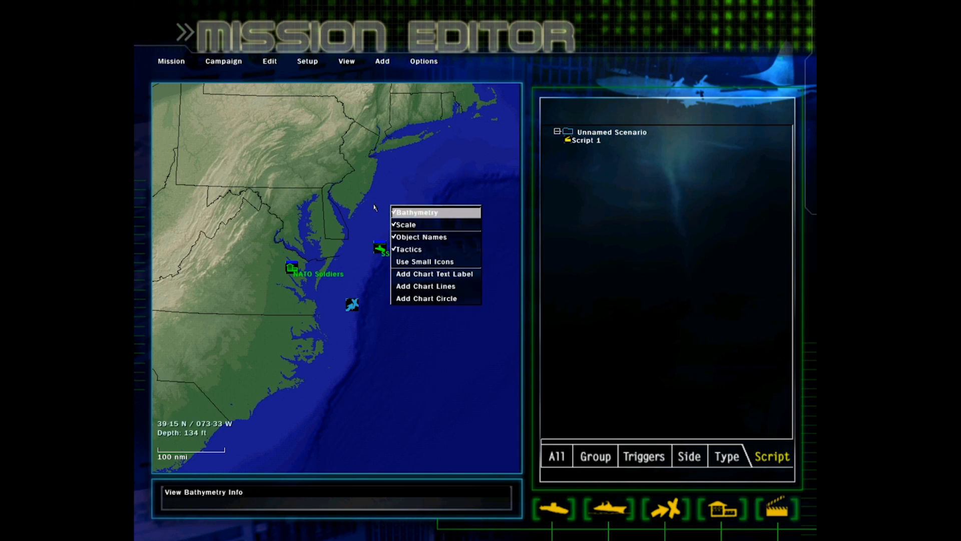
click(380, 247)
right_click(379, 249)
click(380, 248)
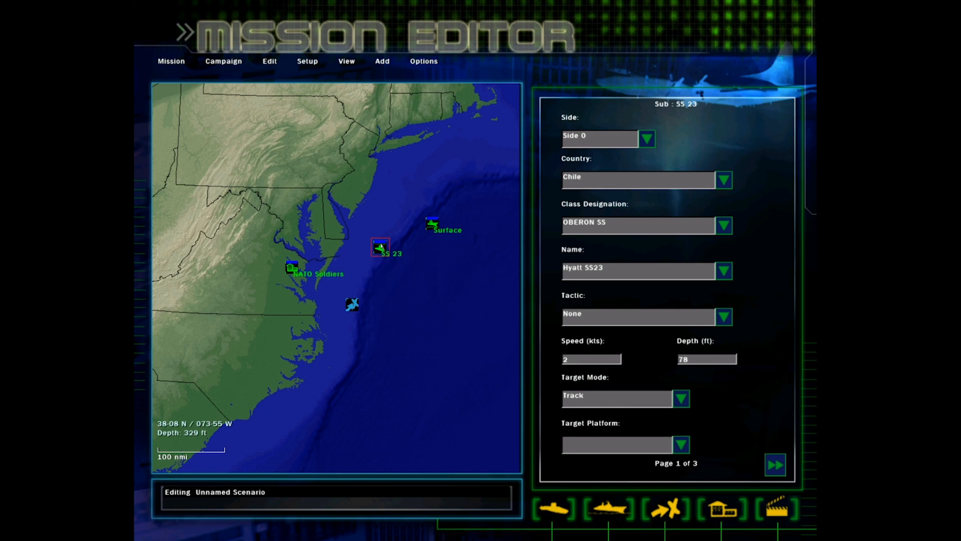
click(394, 209)
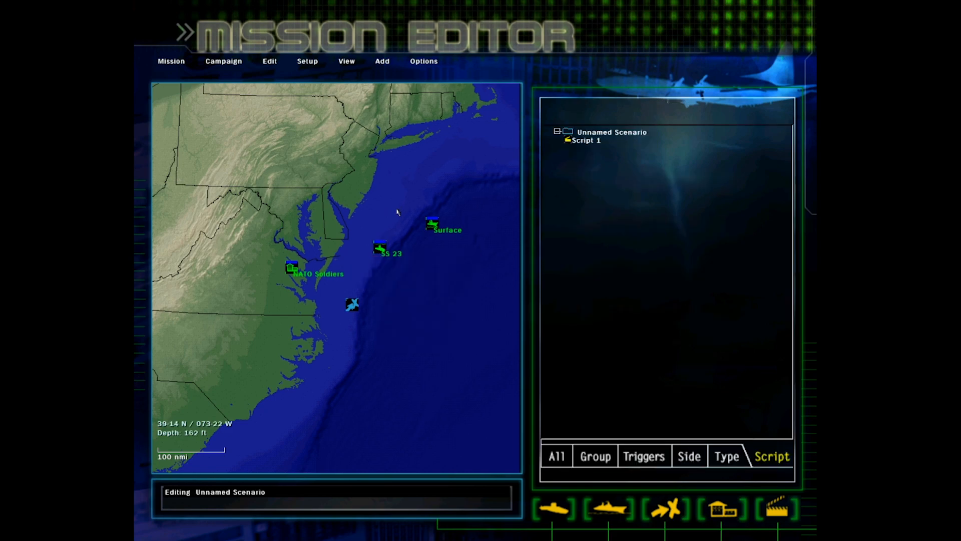
click(380, 248)
right_click(383, 239)
click(371, 227)
click(379, 248)
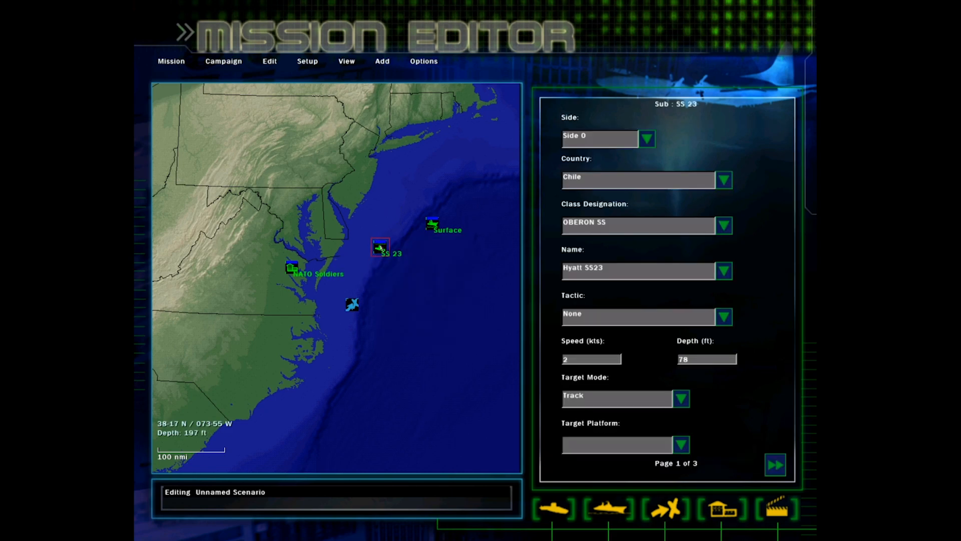
right_click(380, 247)
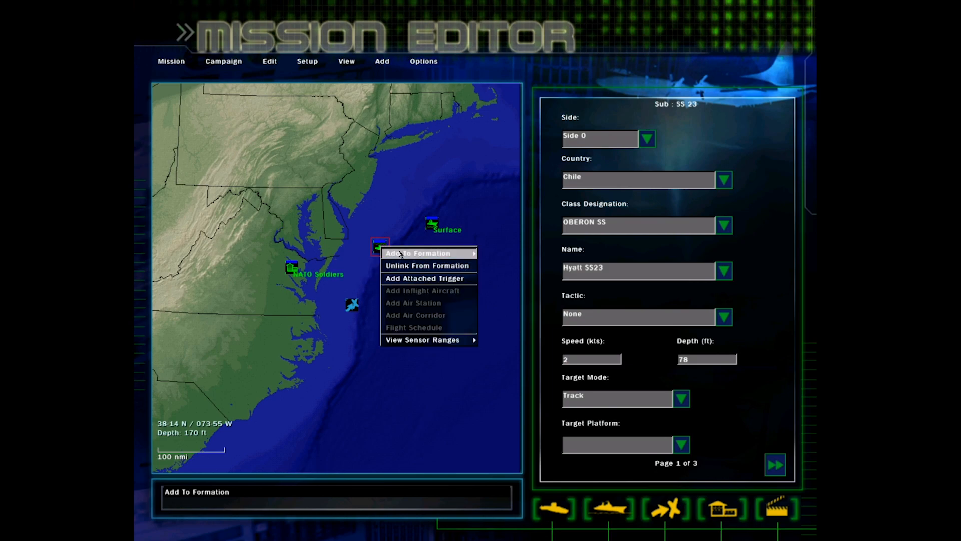
mouse_move(452, 341)
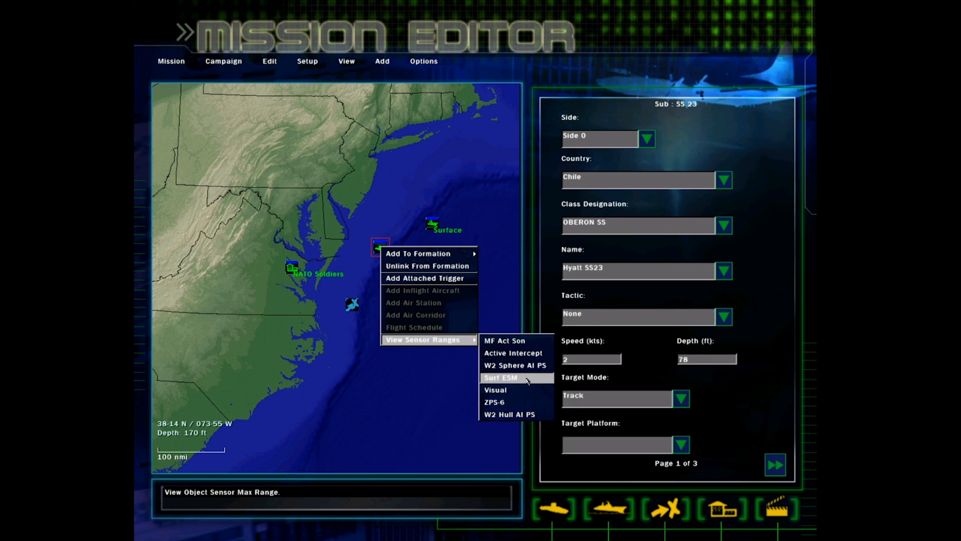
click(527, 416)
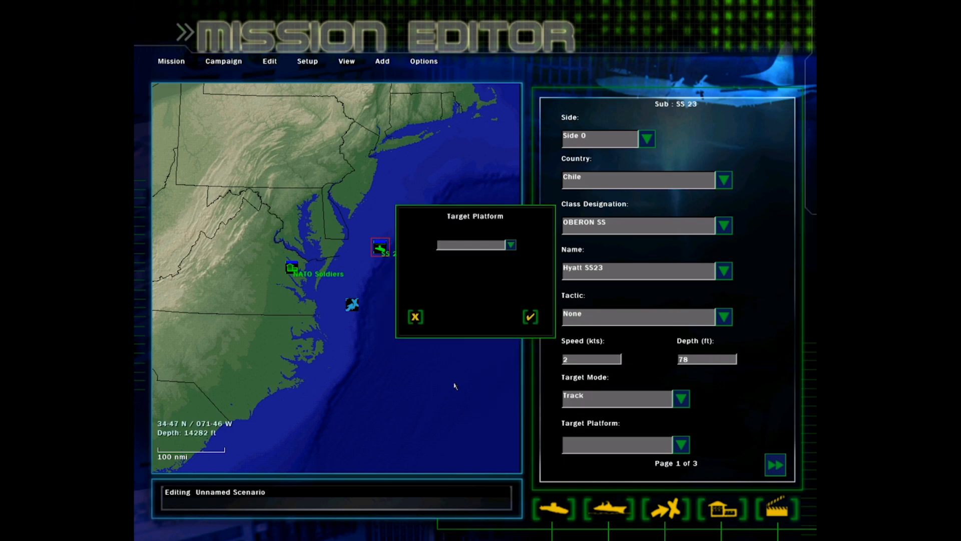
click(510, 244)
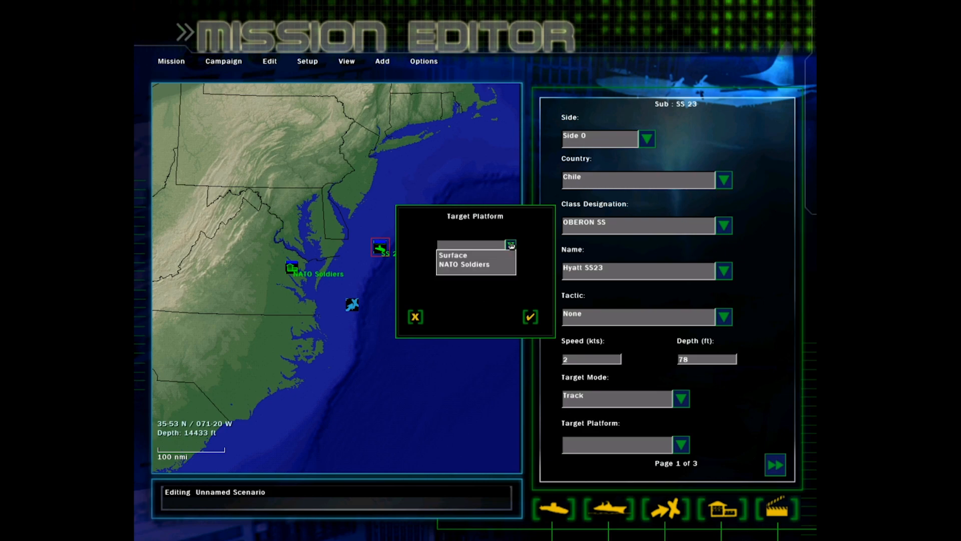
click(419, 318)
click(475, 295)
Set the surface ship's country to Brazil, its class to BROADSWORD FF and its name to Dodsworth FF47
scroll(409, 276, up, 1)
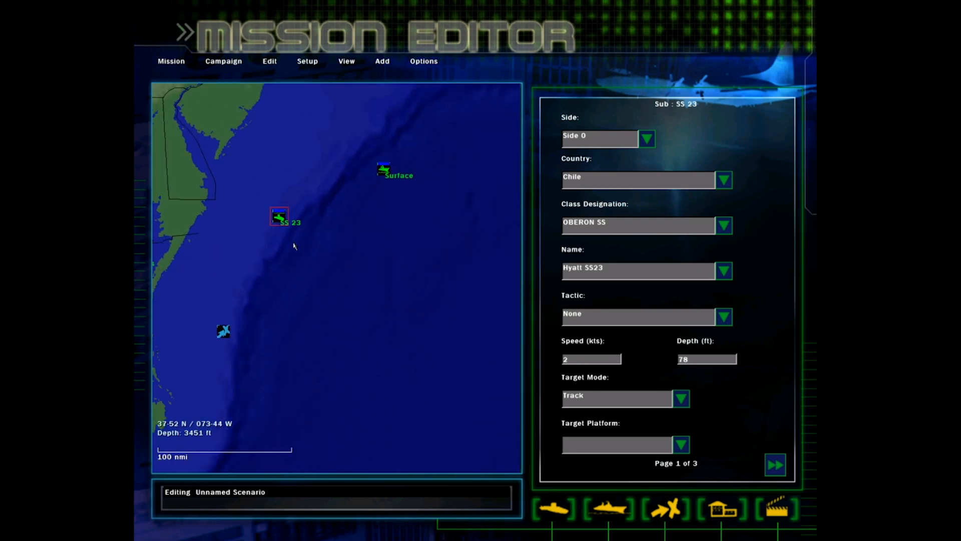
click(384, 169)
click(723, 180)
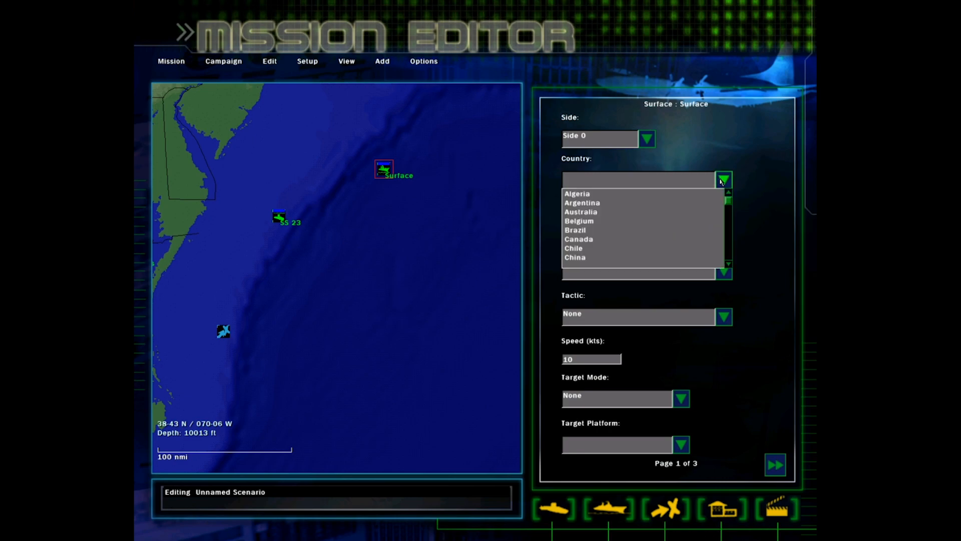
click(600, 230)
click(726, 226)
click(625, 239)
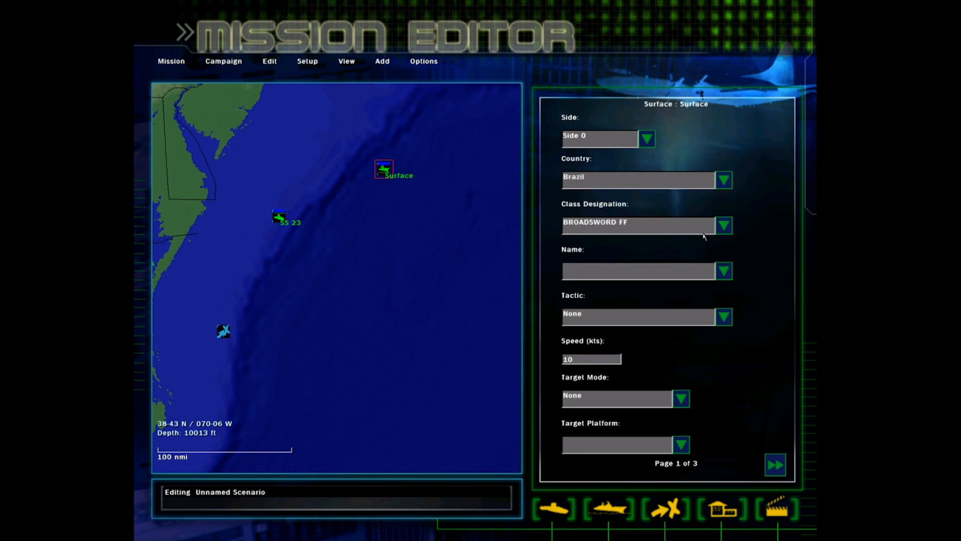
click(724, 271)
click(651, 293)
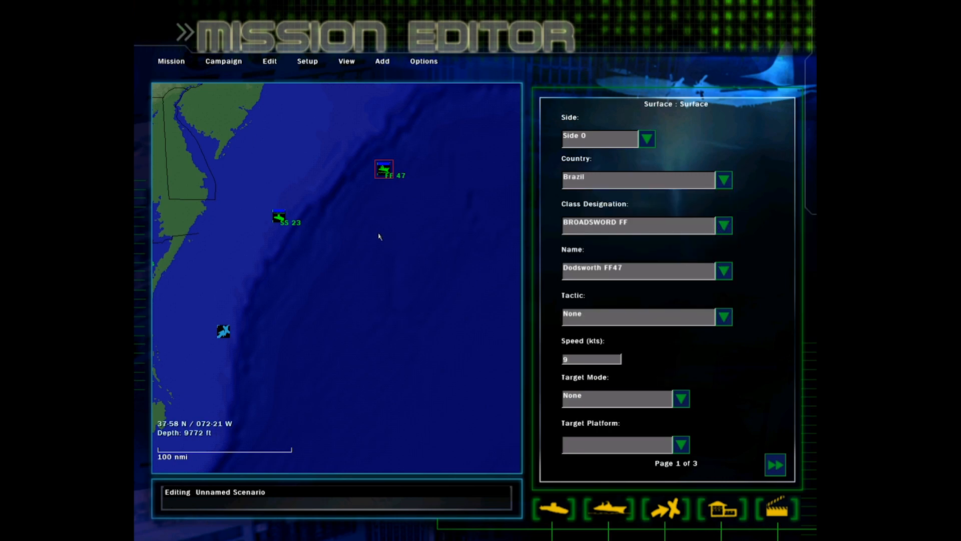
Show the W2 Sphere AI PS sensor range of submarine SS 23 against target platform FF 47
click(350, 305)
right_click(278, 219)
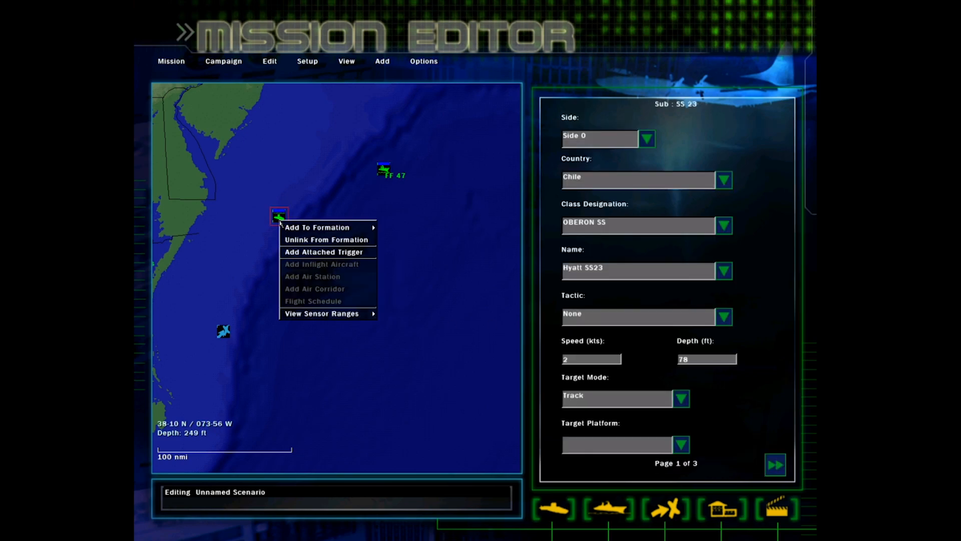
mouse_move(333, 313)
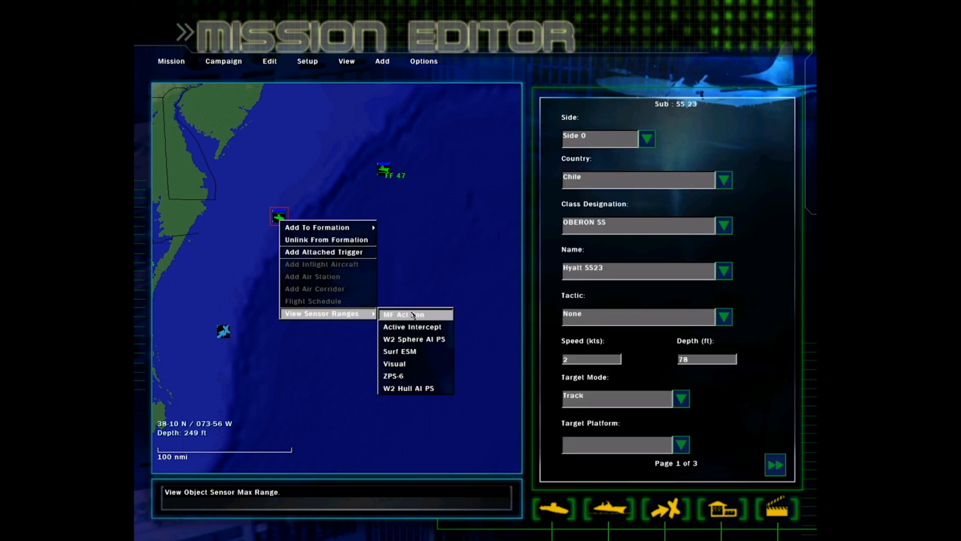
click(431, 340)
click(511, 246)
click(482, 255)
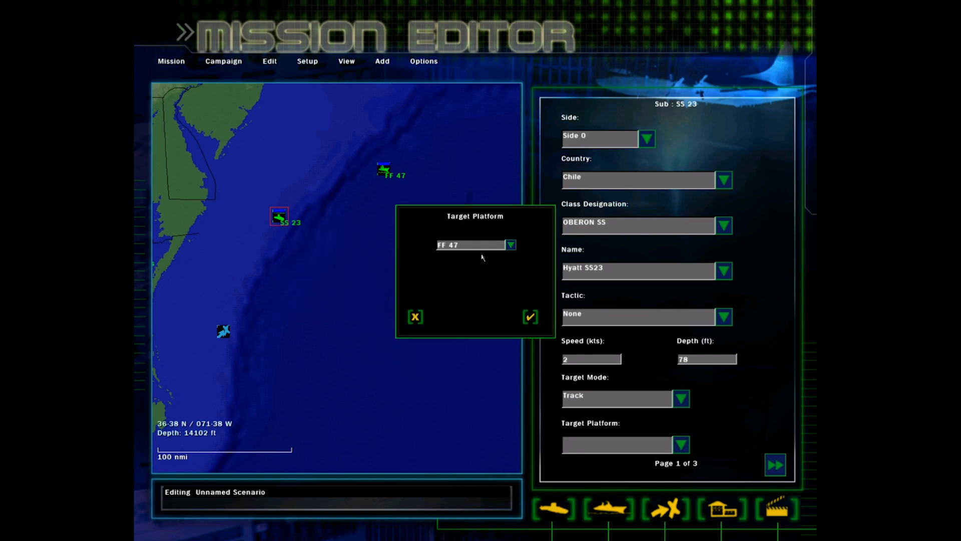
click(530, 316)
scroll(294, 210, up, 1)
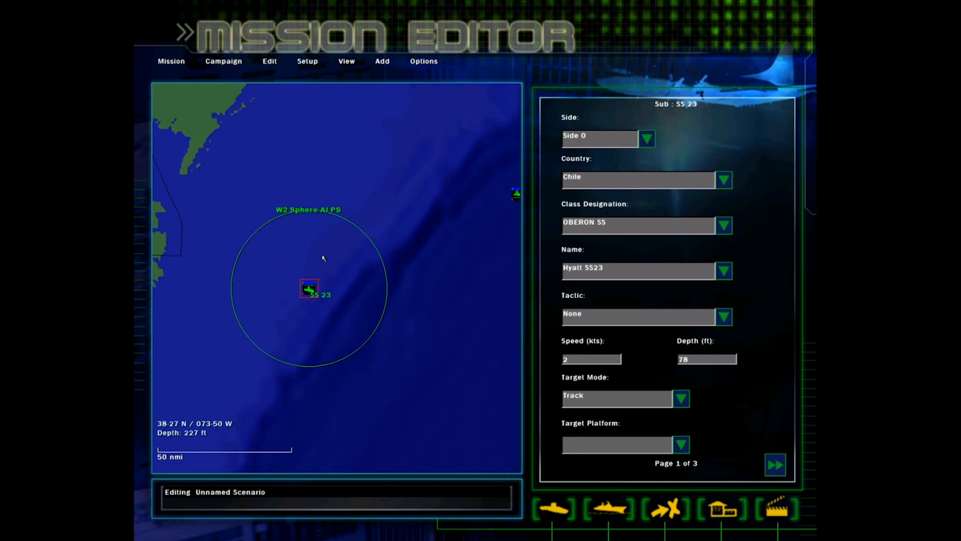
key(Right)
key(Left)
click(515, 193)
drag(580, 357, 557, 358)
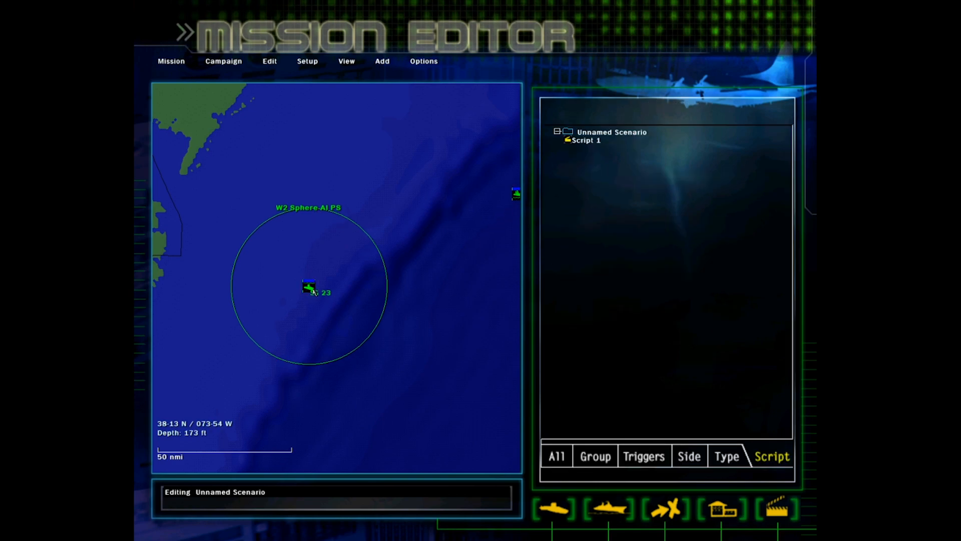
Add an attached trigger to submarine SS 23, placed outside its sensor ring to the southeast at about 37-56 N, 073-05 W
click(314, 290)
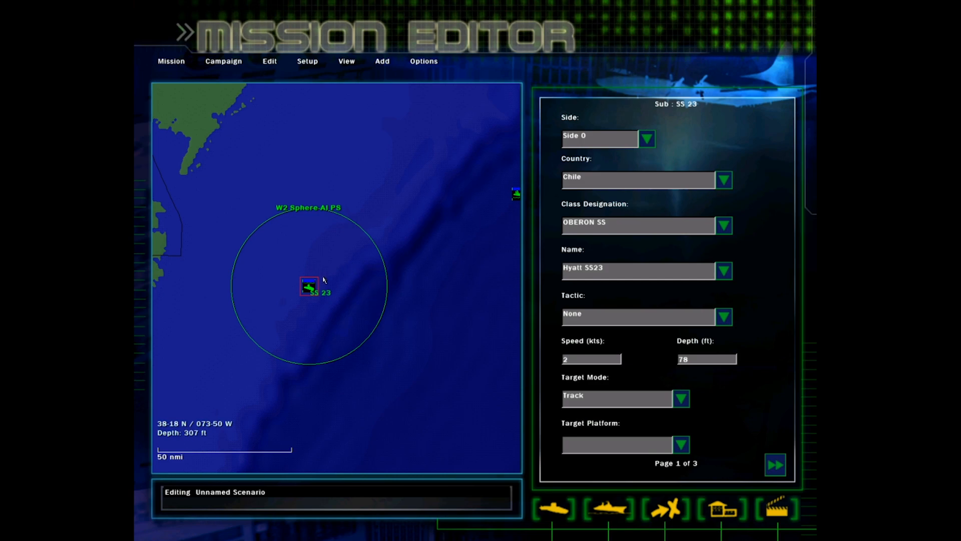
mouse_move(311, 289)
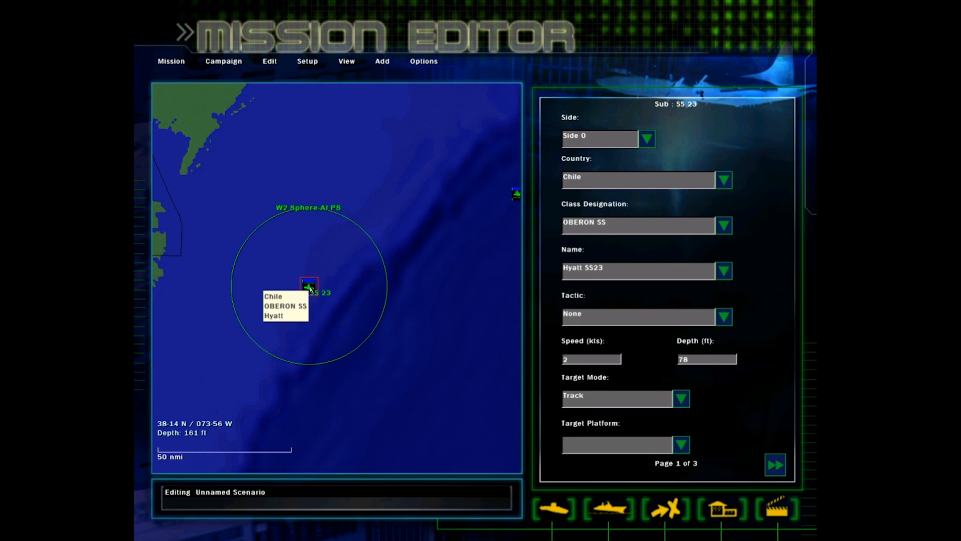
right_click(311, 288)
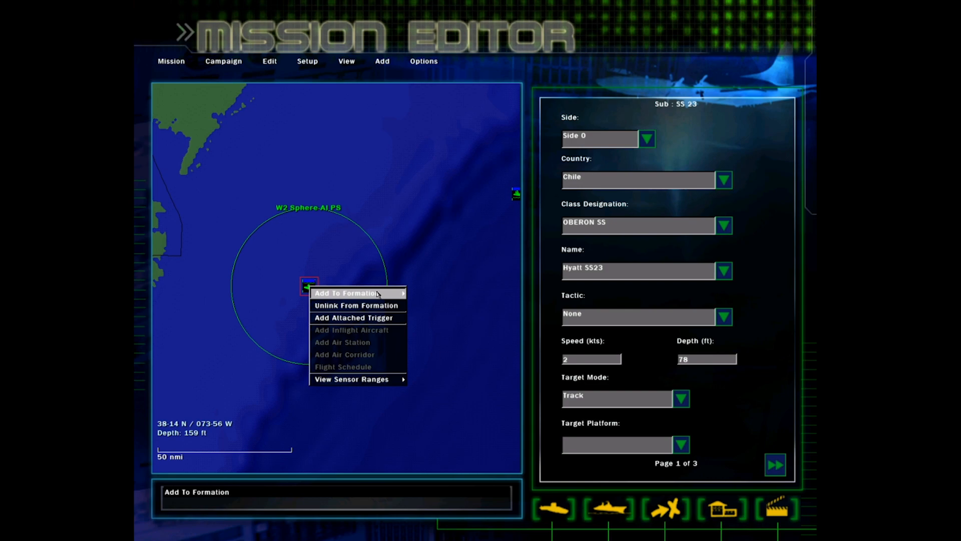
click(375, 321)
click(419, 331)
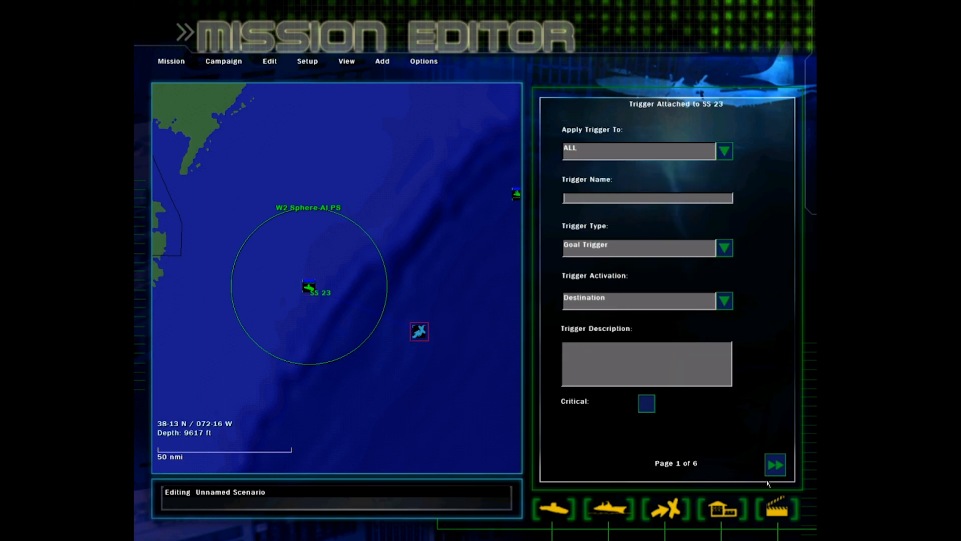
Examine the settings pages of the trigger attached to SS 23 and compare its object criteria with those of the unattached trigger
click(775, 466)
click(776, 467)
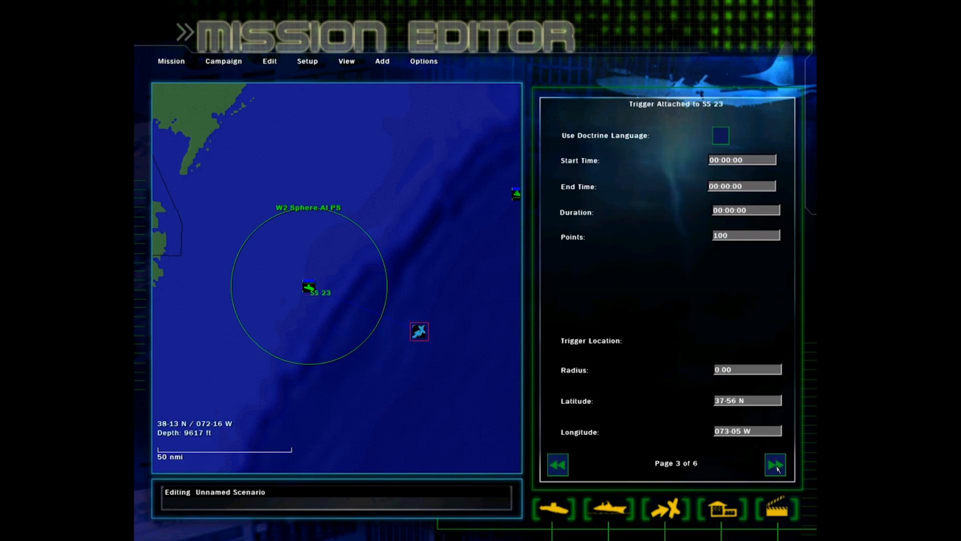
click(556, 471)
scroll(423, 289, down, 1)
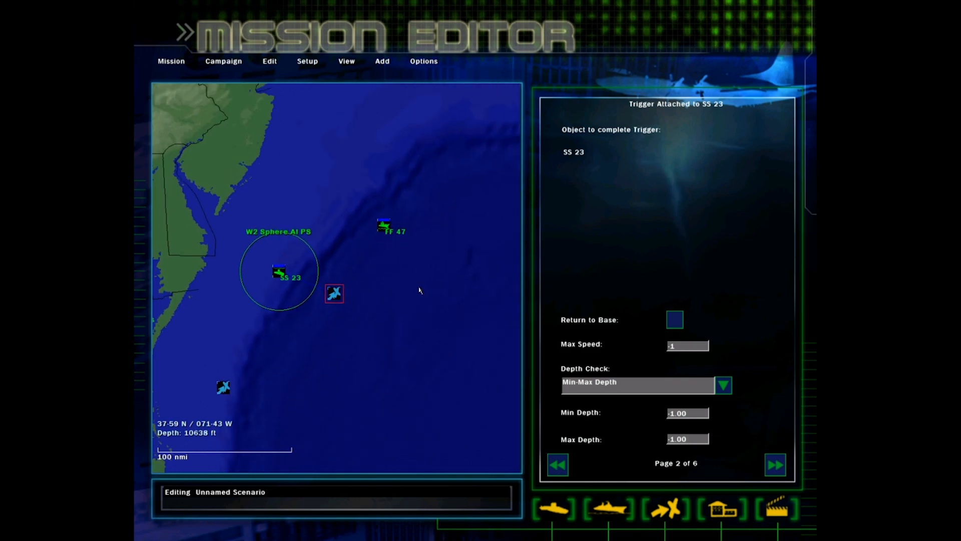
click(224, 387)
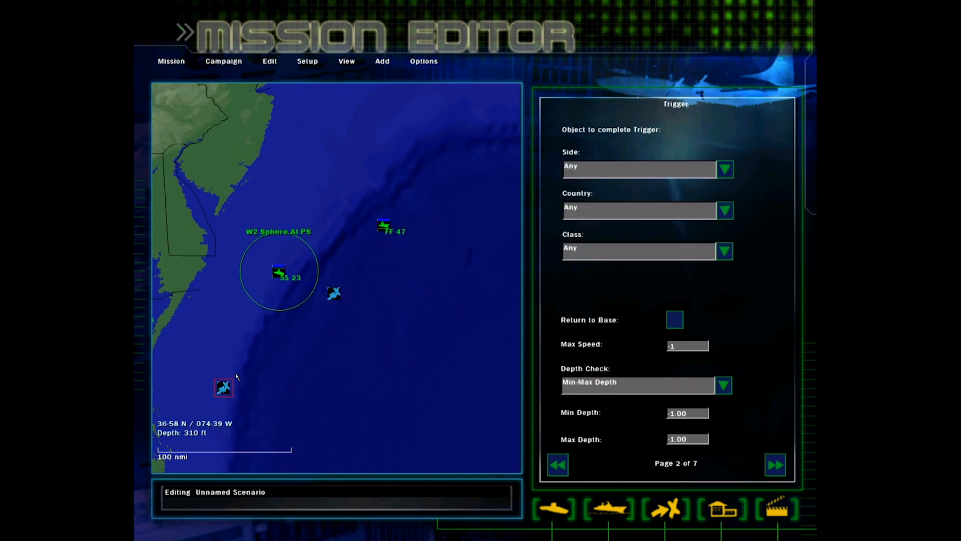
click(333, 294)
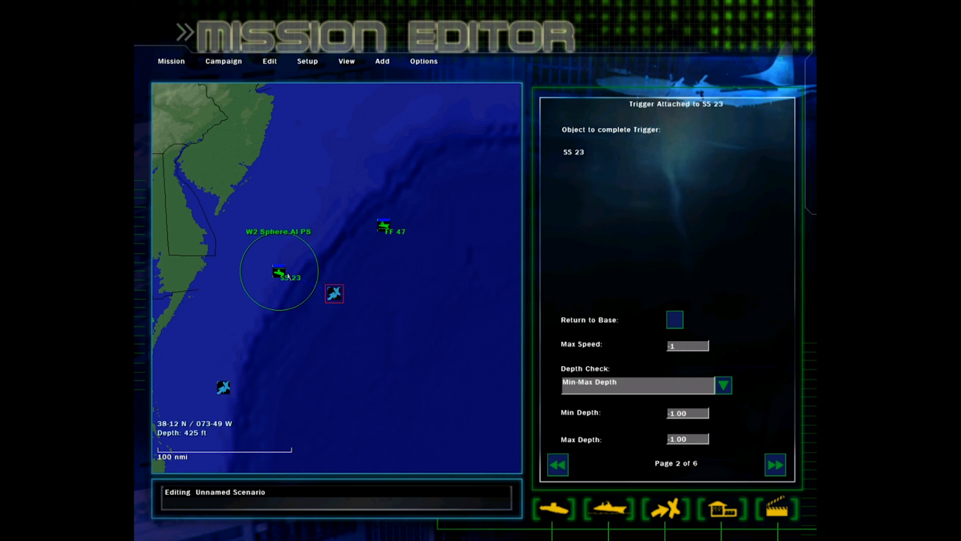
click(223, 387)
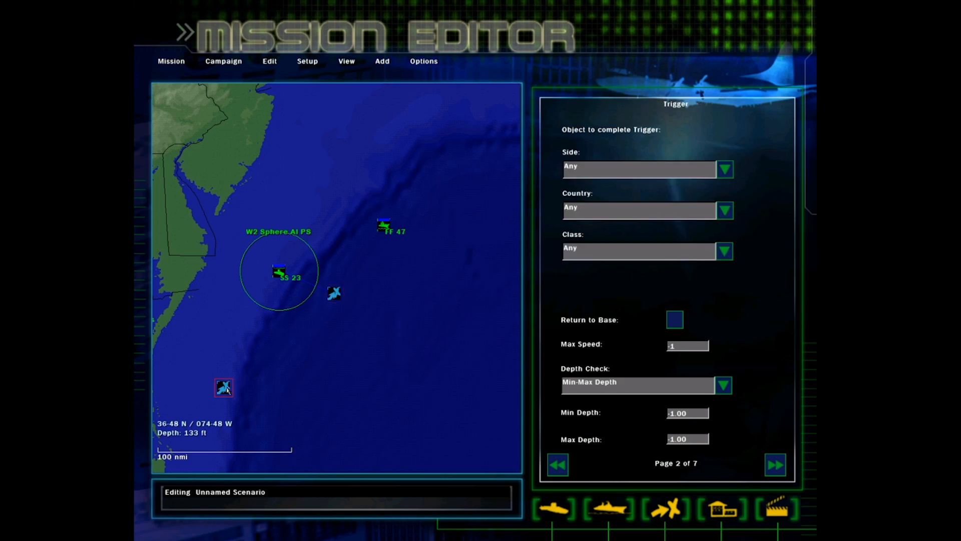
Review the options available for the open chart, submarine SS 23, the NATO Soldiers and the campaign
click(306, 308)
right_click(306, 307)
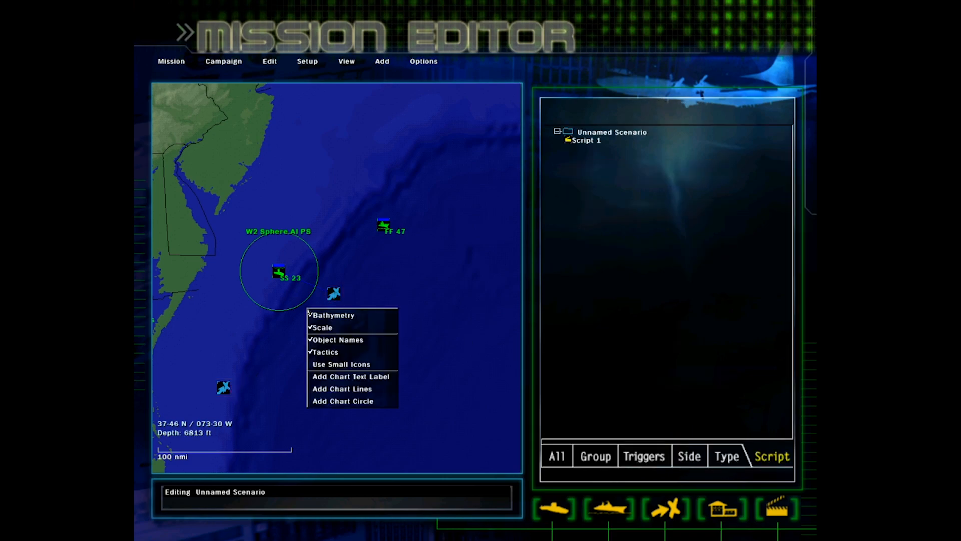
click(279, 268)
right_click(280, 268)
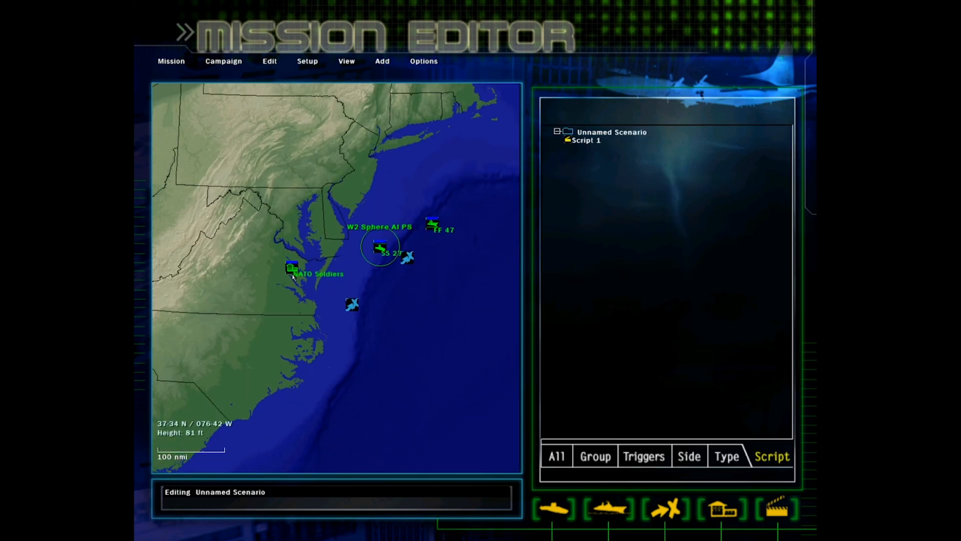
right_click(292, 267)
click(318, 241)
click(223, 61)
mouse_move(274, 62)
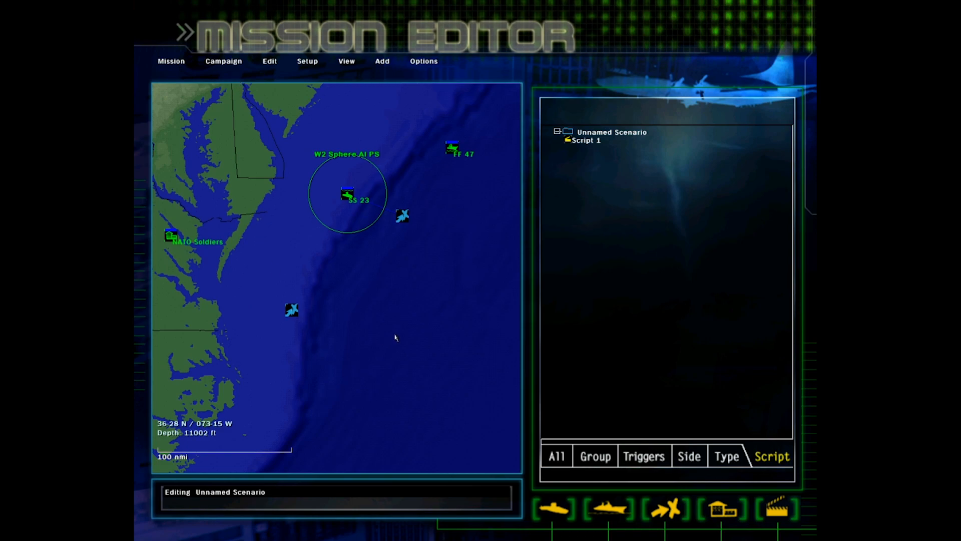
scroll(394, 345, down, 1)
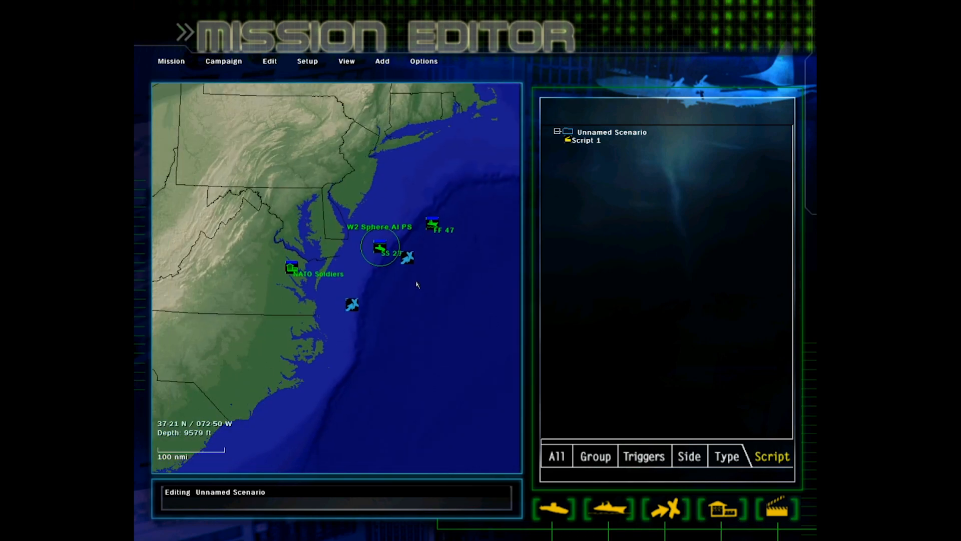